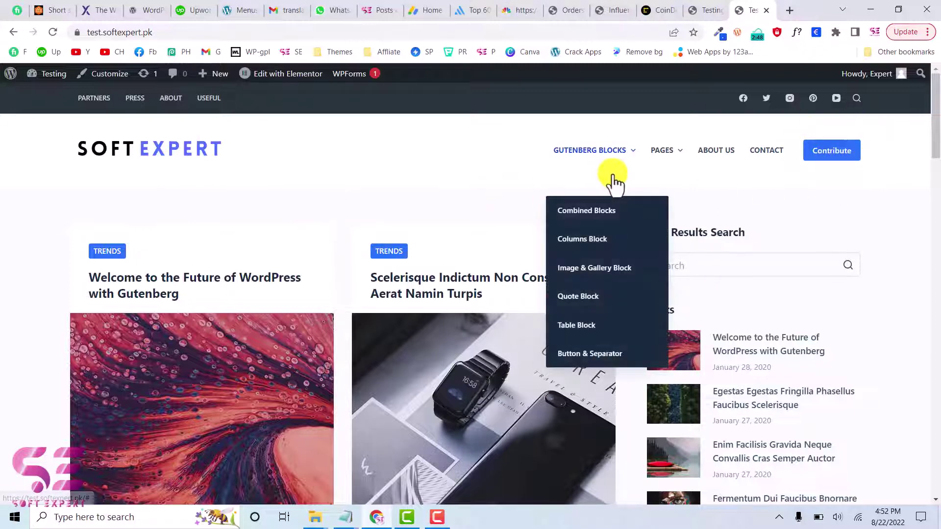
Step: Review the demo blog's homepage, covering the header menu, post grid, sidebar widgets, categories and pagination
{"action": "scroll", "coordinate": [521, 206], "scroll_direction": "down", "scroll_amount": 1}
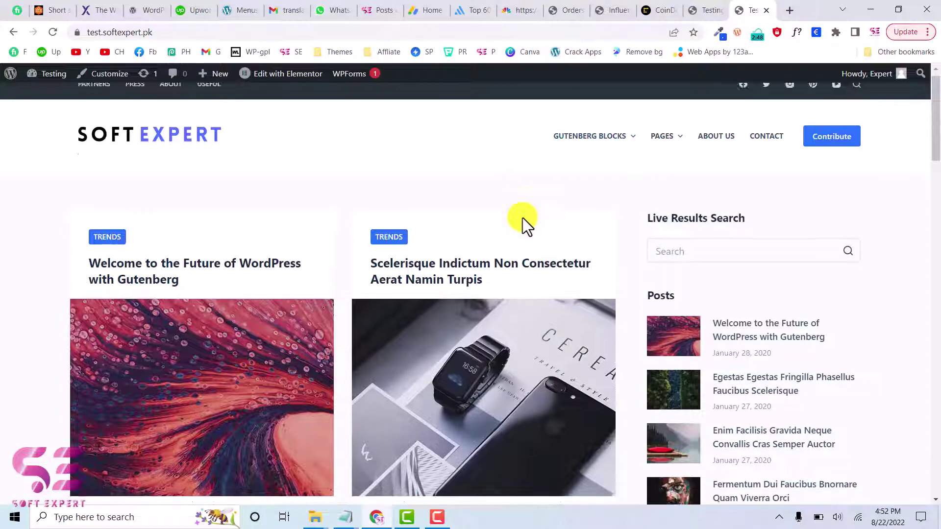
{"action": "scroll", "coordinate": [700, 237], "scroll_direction": "down", "scroll_amount": 2}
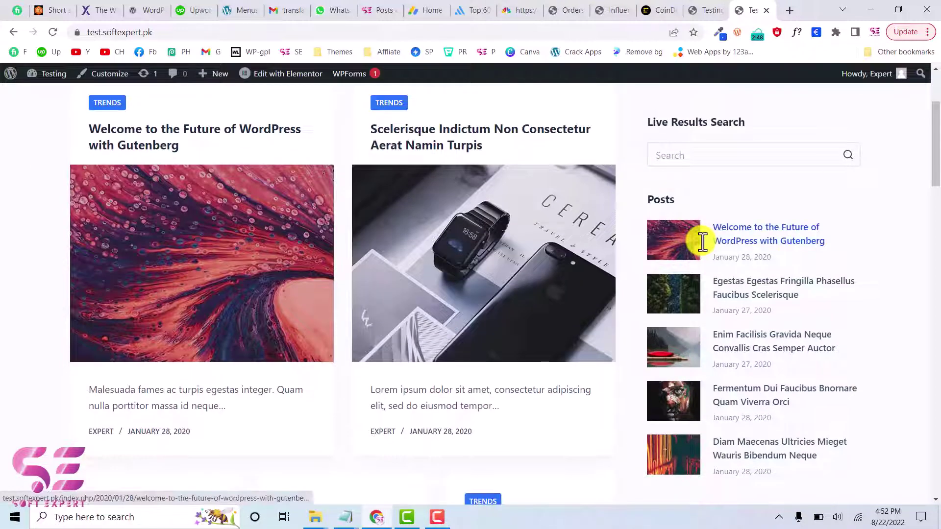
{"action": "scroll", "coordinate": [699, 237], "scroll_direction": "down", "scroll_amount": 3}
{"action": "scroll", "coordinate": [512, 270], "scroll_direction": "up", "scroll_amount": 4}
{"action": "scroll", "coordinate": [512, 270], "scroll_direction": "up", "scroll_amount": 1}
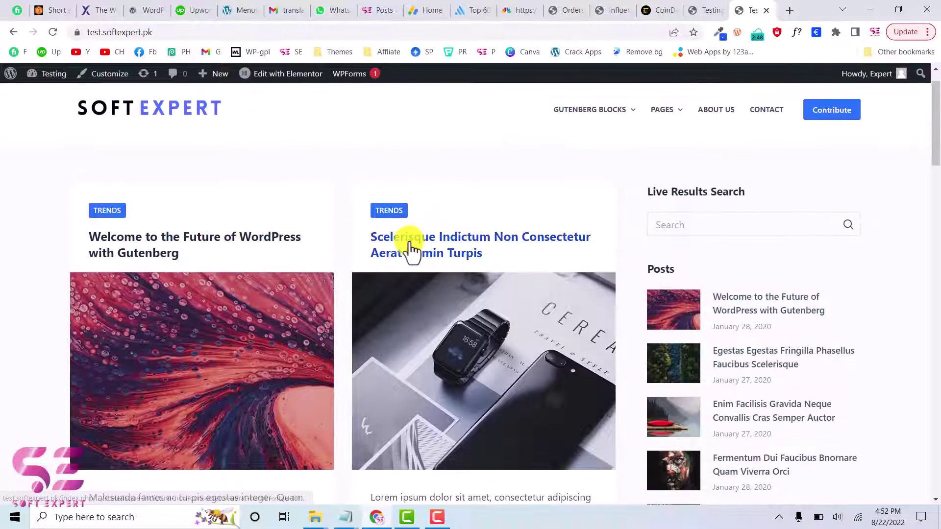
{"action": "scroll", "coordinate": [412, 252], "scroll_direction": "down", "scroll_amount": 2}
{"action": "scroll", "coordinate": [389, 315], "scroll_direction": "down", "scroll_amount": 4}
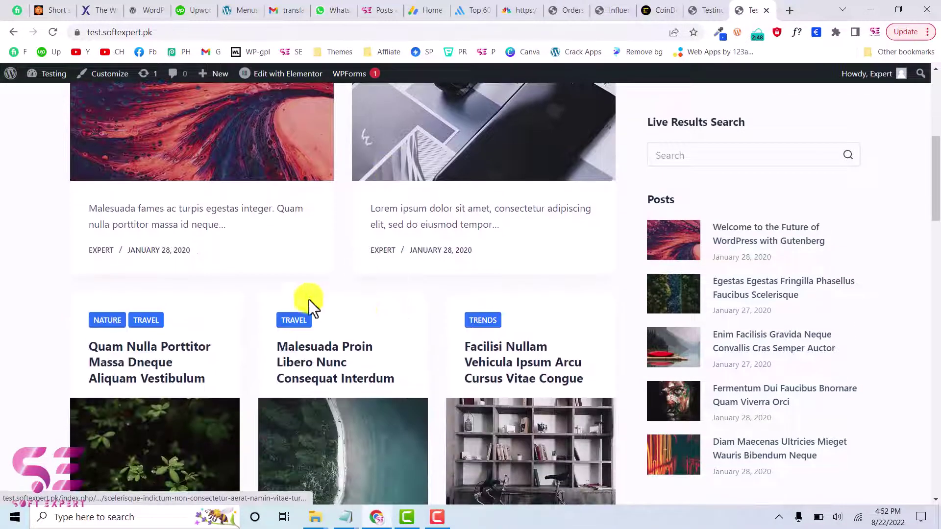
{"action": "scroll", "coordinate": [406, 220], "scroll_direction": "down", "scroll_amount": 2}
{"action": "scroll", "coordinate": [380, 300], "scroll_direction": "down", "scroll_amount": 10}
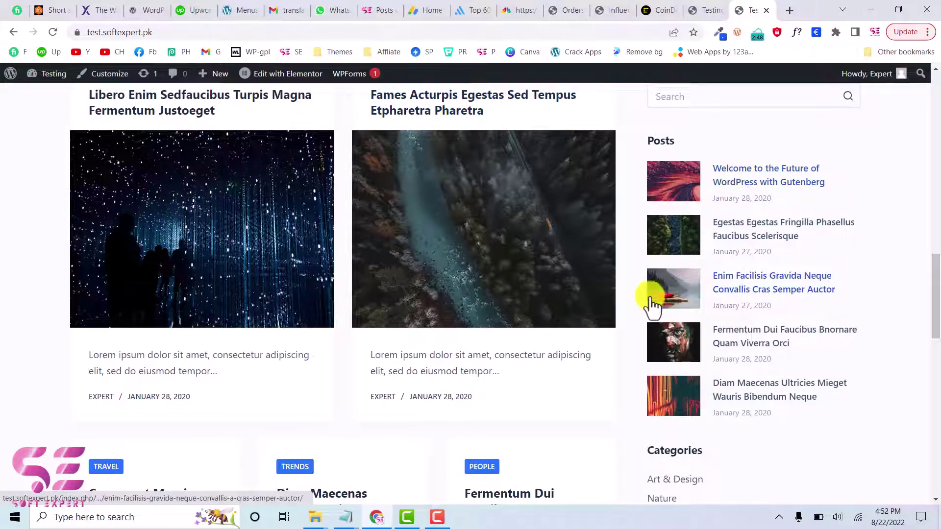
{"action": "scroll", "coordinate": [562, 333], "scroll_direction": "down", "scroll_amount": 3}
{"action": "scroll", "coordinate": [561, 333], "scroll_direction": "down", "scroll_amount": 7}
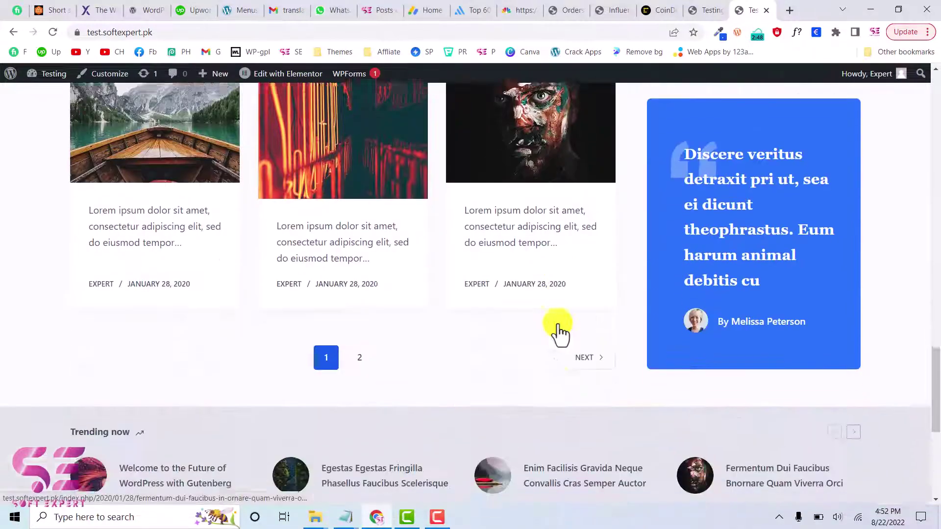
{"action": "scroll", "coordinate": [561, 333], "scroll_direction": "up", "scroll_amount": 4}
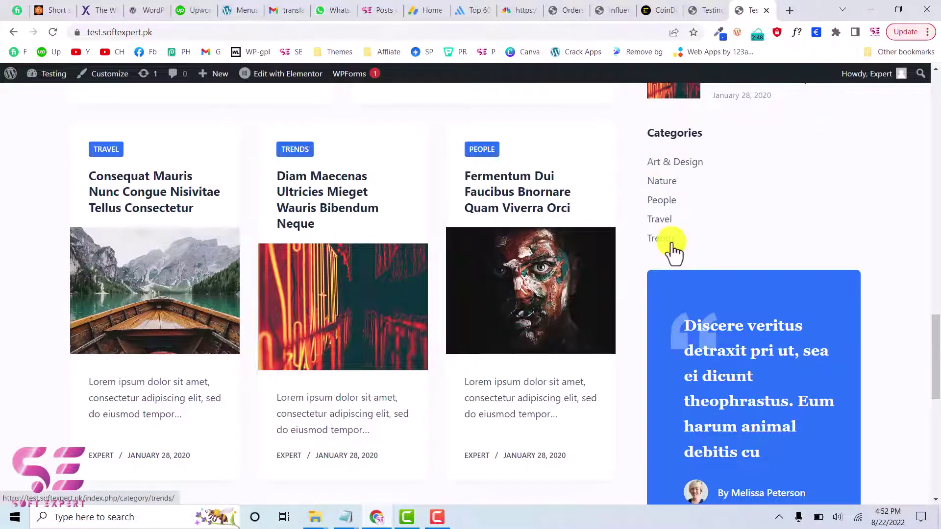
{"action": "scroll", "coordinate": [714, 329], "scroll_direction": "down", "scroll_amount": 2}
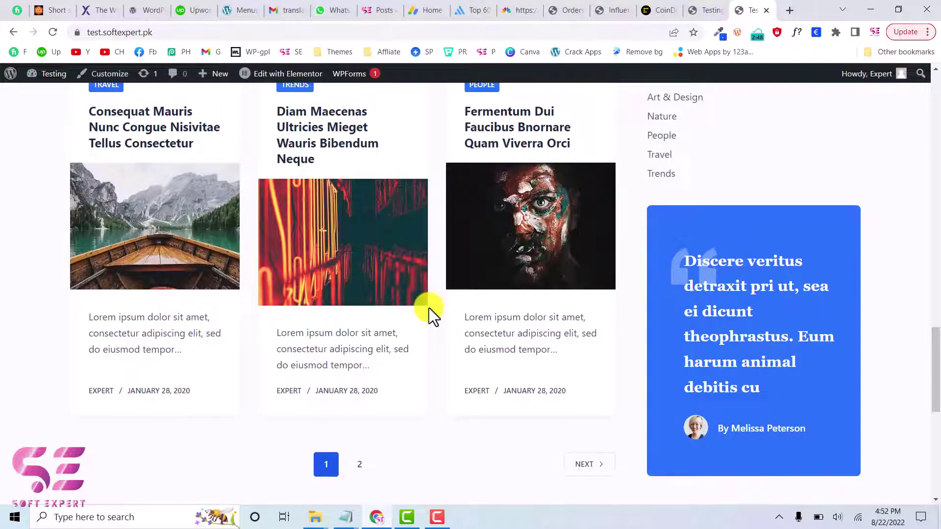
{"action": "scroll", "coordinate": [429, 309], "scroll_direction": "down", "scroll_amount": 5}
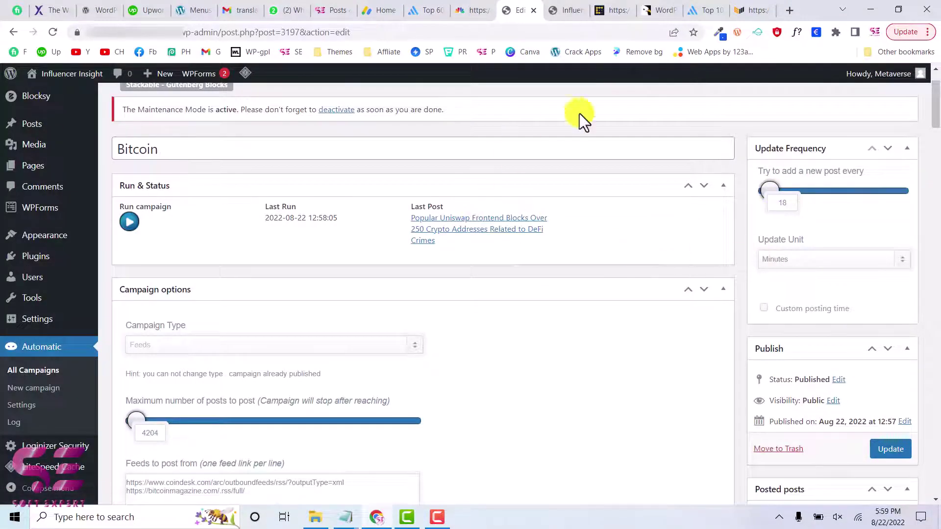
Step: Open the update unit choices in the Bitcoin campaign's update frequency settings
{"action": "left_click", "coordinate": [787, 262]}
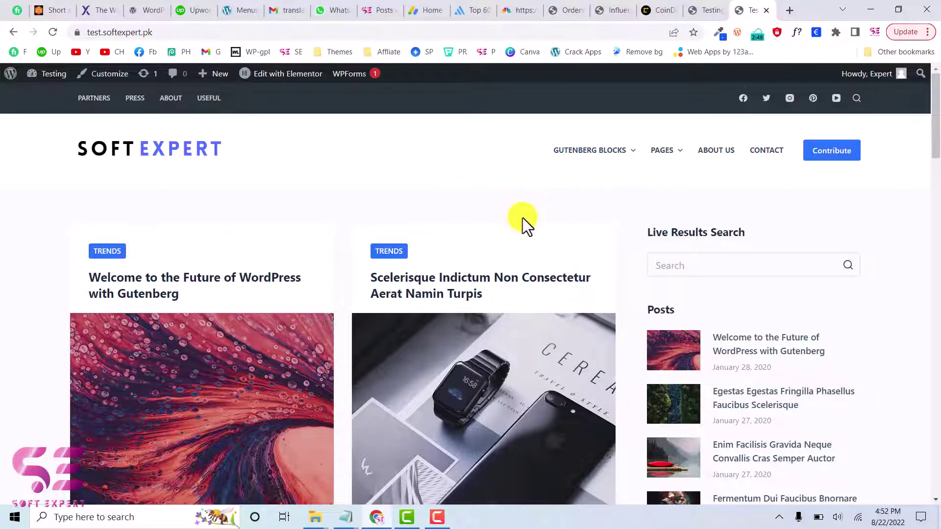
Step: Examine the demo homepage's post cards, live search, recent posts, category list and quote block
{"action": "scroll", "coordinate": [523, 217], "scroll_direction": "down", "scroll_amount": 1}
{"action": "scroll", "coordinate": [701, 239], "scroll_direction": "down", "scroll_amount": 2}
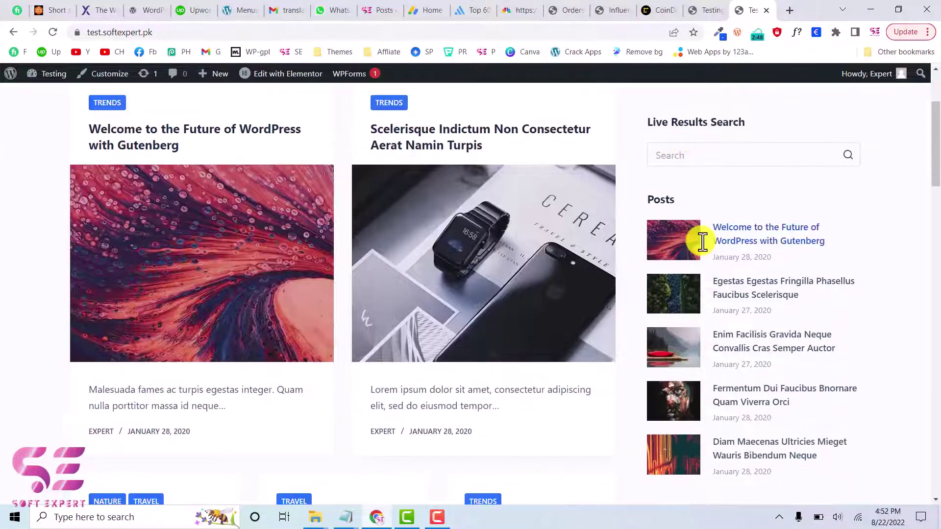
{"action": "scroll", "coordinate": [702, 241], "scroll_direction": "up", "scroll_amount": 1}
{"action": "scroll", "coordinate": [431, 231], "scroll_direction": "up", "scroll_amount": 1}
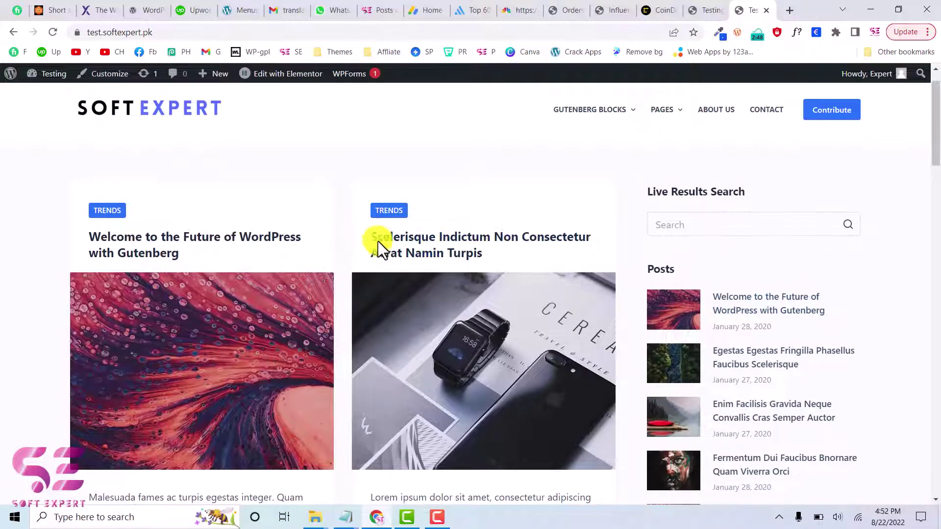
{"action": "scroll", "coordinate": [410, 248], "scroll_direction": "down", "scroll_amount": 2}
{"action": "scroll", "coordinate": [389, 319], "scroll_direction": "down", "scroll_amount": 4}
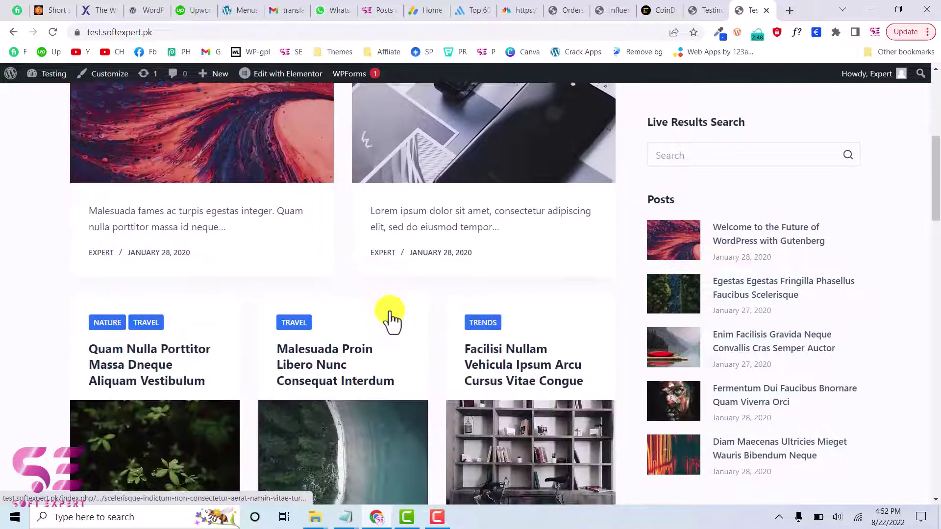
{"action": "scroll", "coordinate": [408, 219], "scroll_direction": "down", "scroll_amount": 2}
{"action": "scroll", "coordinate": [381, 299], "scroll_direction": "down", "scroll_amount": 7}
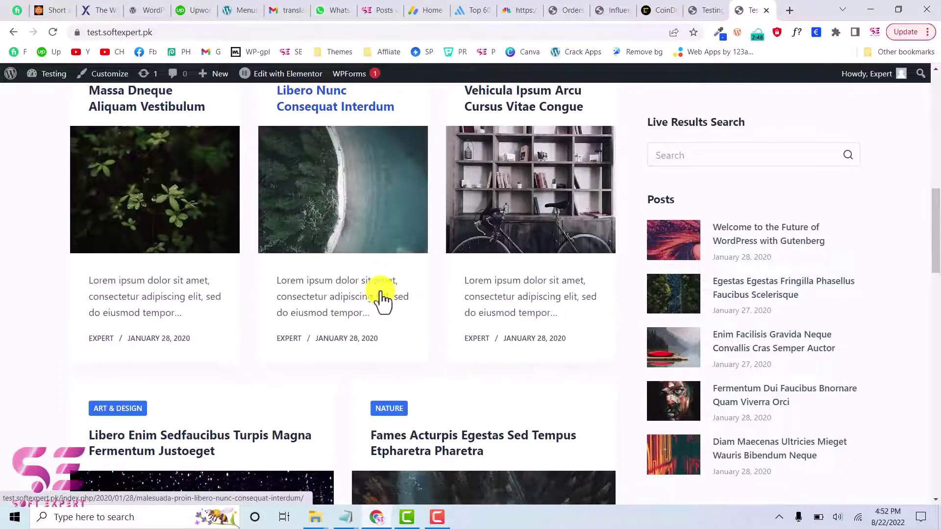
{"action": "scroll", "coordinate": [417, 281], "scroll_direction": "down", "scroll_amount": 3}
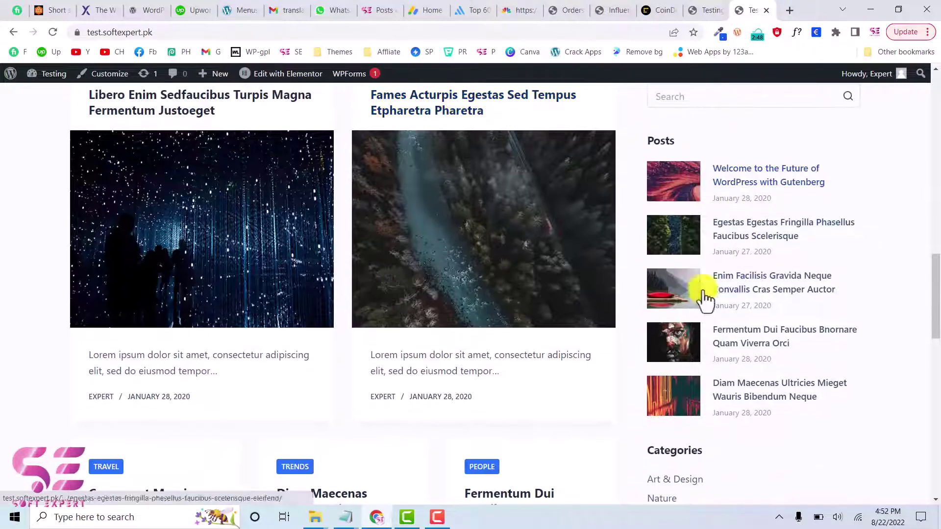
{"action": "scroll", "coordinate": [559, 333], "scroll_direction": "down", "scroll_amount": 3}
{"action": "scroll", "coordinate": [559, 333], "scroll_direction": "down", "scroll_amount": 3}
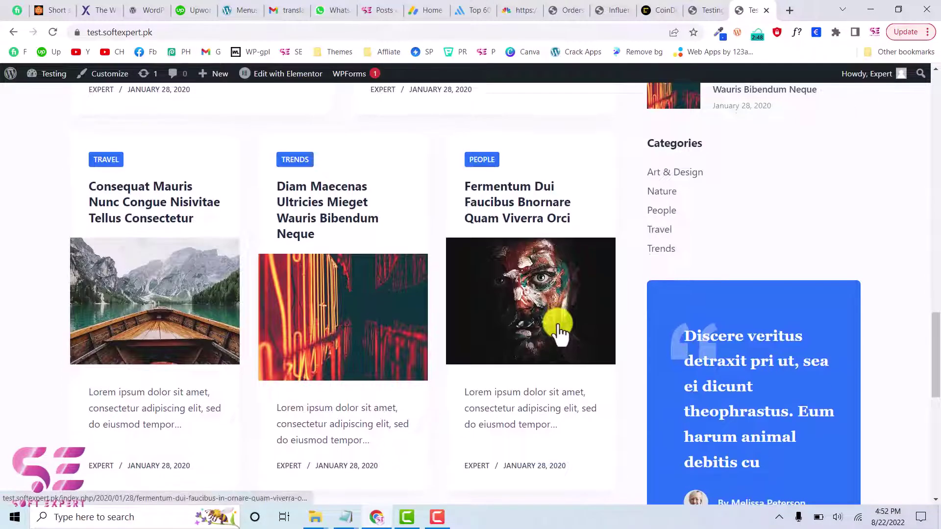
{"action": "scroll", "coordinate": [559, 332], "scroll_direction": "down", "scroll_amount": 5}
{"action": "scroll", "coordinate": [559, 332], "scroll_direction": "up", "scroll_amount": 5}
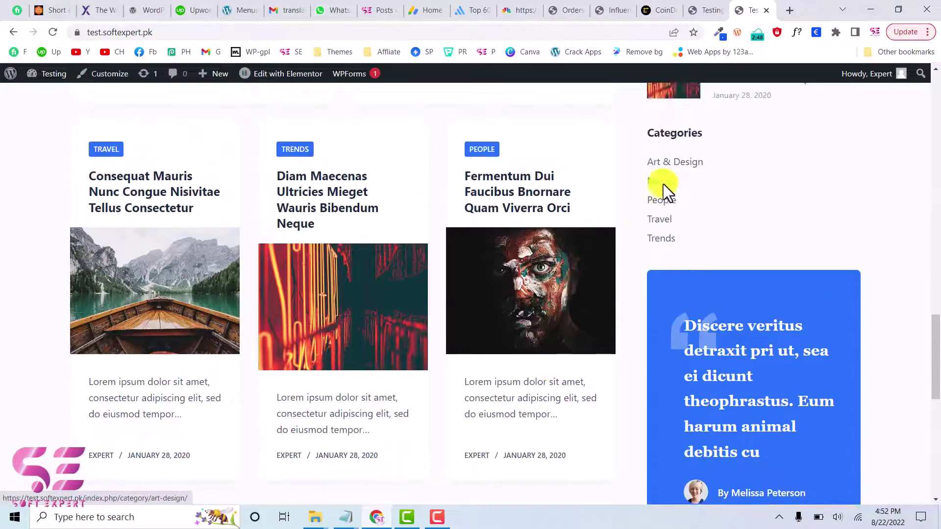
{"action": "scroll", "coordinate": [714, 329], "scroll_direction": "down", "scroll_amount": 1}
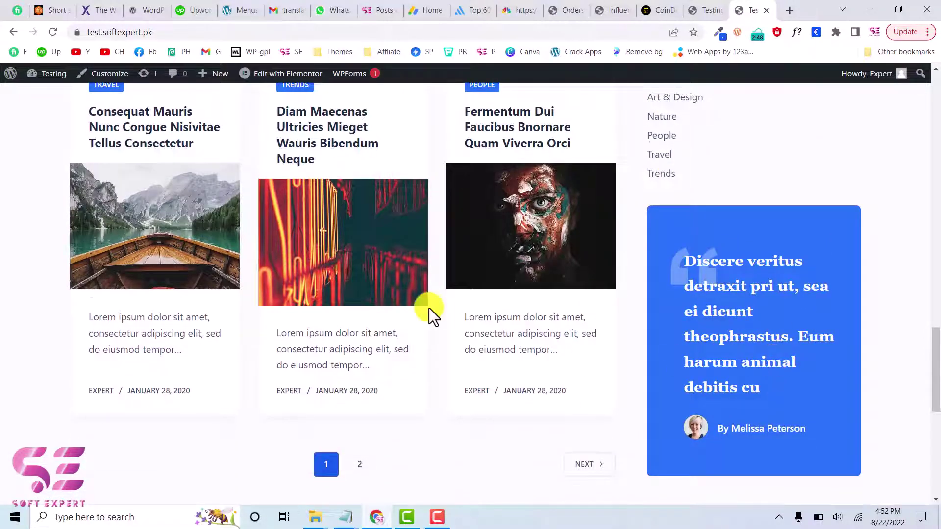
Step: Advance the Trending now posts carousel on the demo homepage and view the footer's policy links and contact info
{"action": "scroll", "coordinate": [431, 311], "scroll_direction": "down", "scroll_amount": 5}
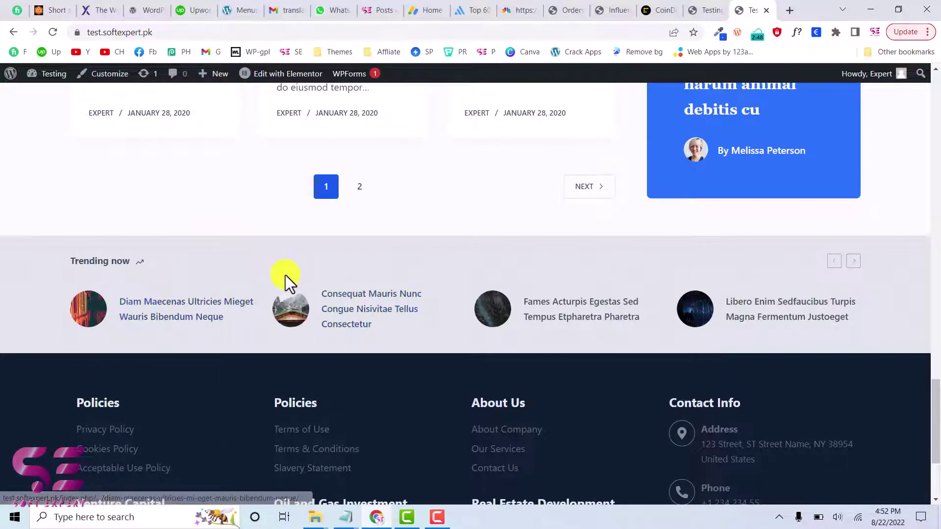
{"action": "left_click", "coordinate": [856, 263]}
{"action": "scroll", "coordinate": [322, 251], "scroll_direction": "down", "scroll_amount": 3}
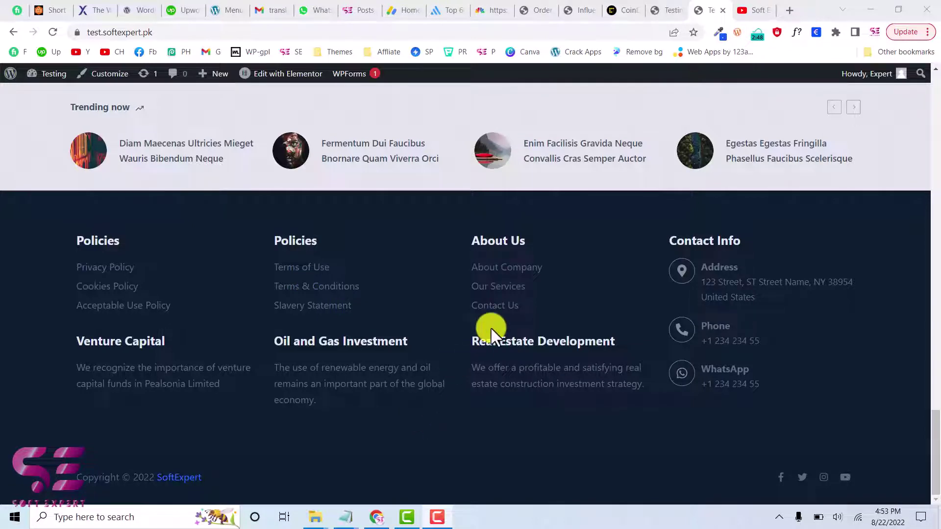
Step: View the Soft Expert channel's playlists on YouTube, and return to the demo site to review its homepage post grid
{"action": "left_click", "coordinate": [748, 10]}
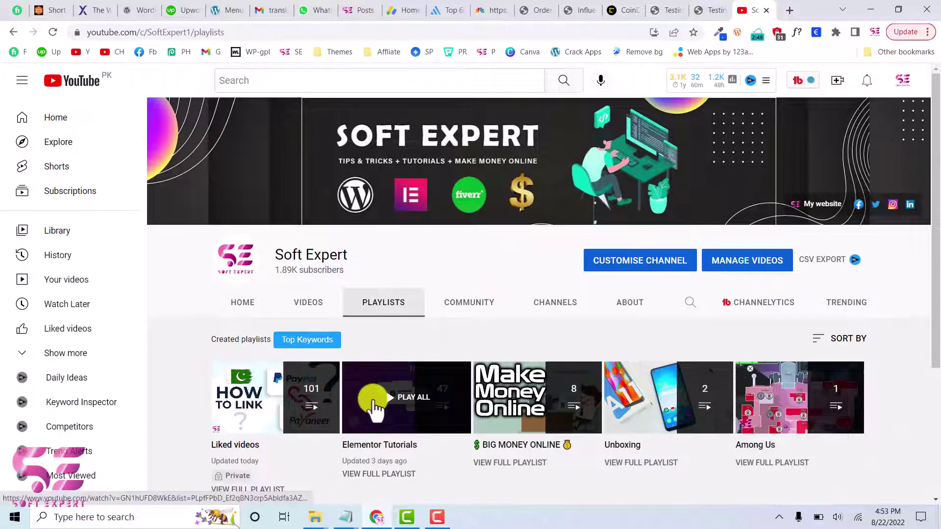
{"action": "left_click", "coordinate": [701, 9]}
{"action": "scroll", "coordinate": [555, 221], "scroll_direction": "up", "scroll_amount": 10}
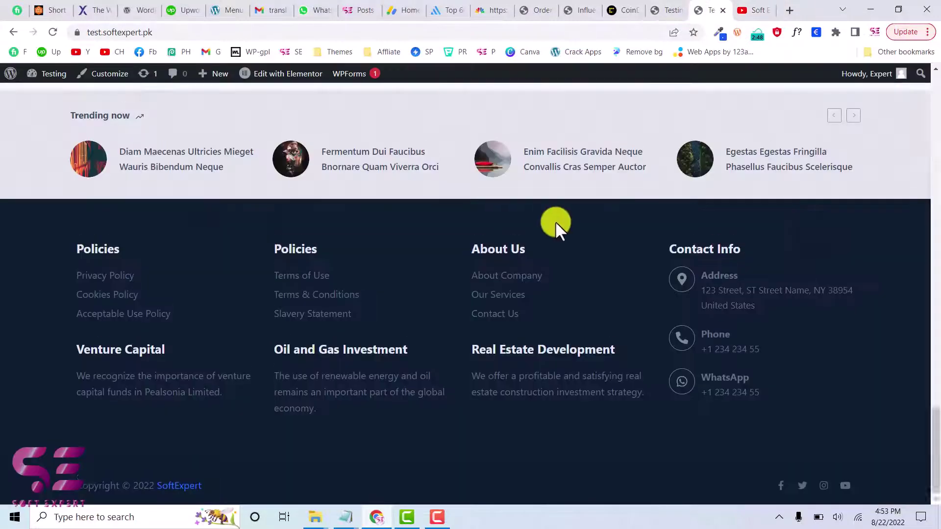
{"action": "scroll", "coordinate": [555, 222], "scroll_direction": "up", "scroll_amount": 5}
{"action": "scroll", "coordinate": [555, 221], "scroll_direction": "down", "scroll_amount": 3}
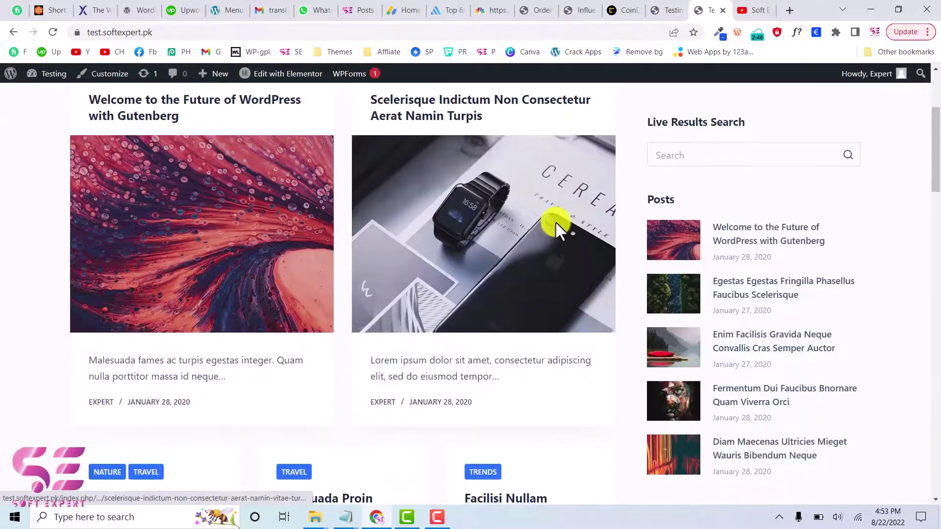
{"action": "scroll", "coordinate": [555, 222], "scroll_direction": "up", "scroll_amount": 1}
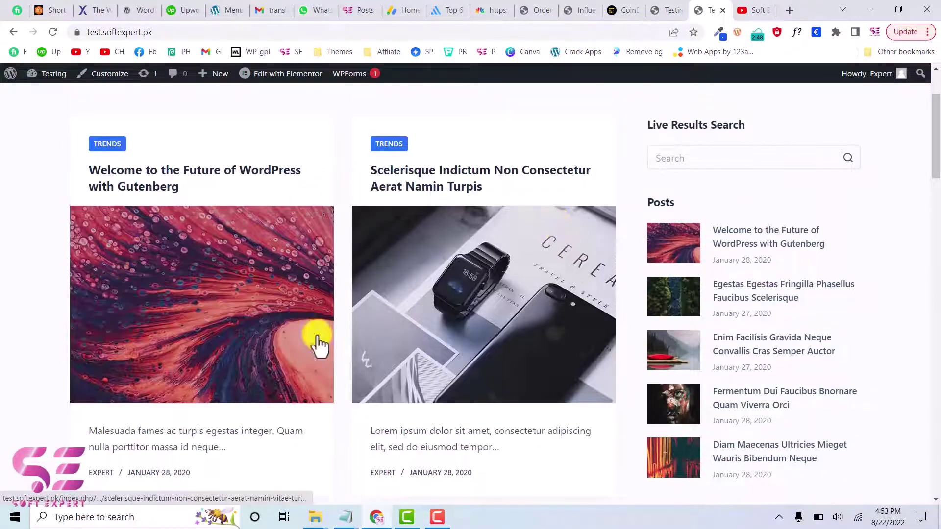
{"action": "scroll", "coordinate": [271, 294], "scroll_direction": "down", "scroll_amount": 5}
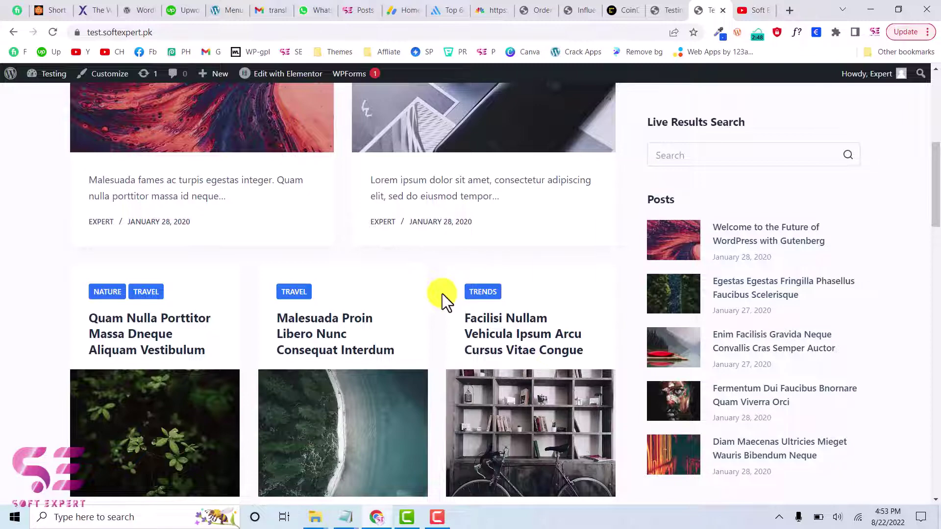
{"action": "scroll", "coordinate": [442, 293], "scroll_direction": "up", "scroll_amount": 6}
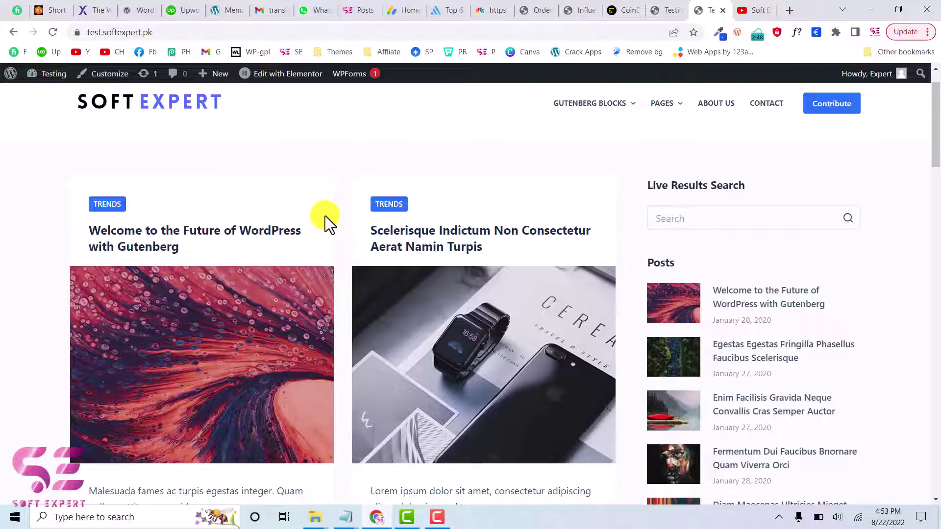
{"action": "scroll", "coordinate": [325, 215], "scroll_direction": "up", "scroll_amount": 1}
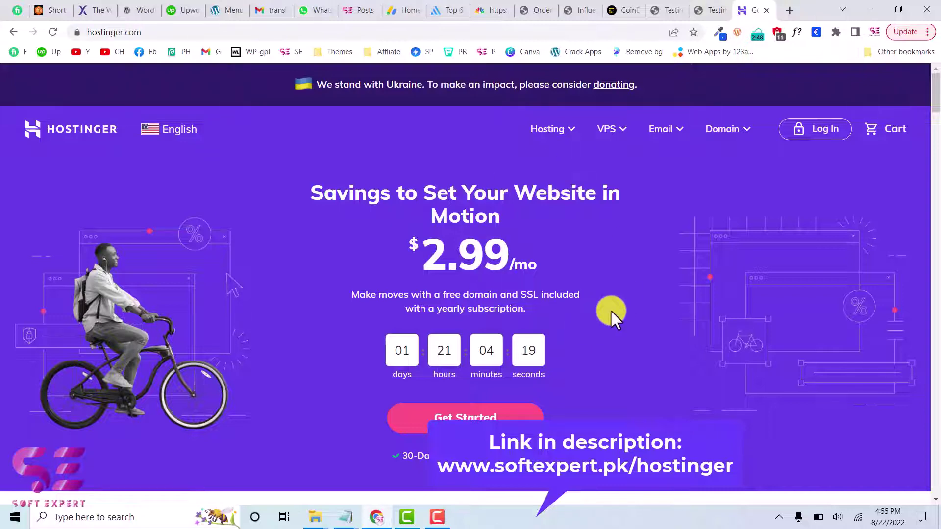
Step: Open the WordPress Hosting page on the Hostinger website
{"action": "left_click", "coordinate": [577, 142]}
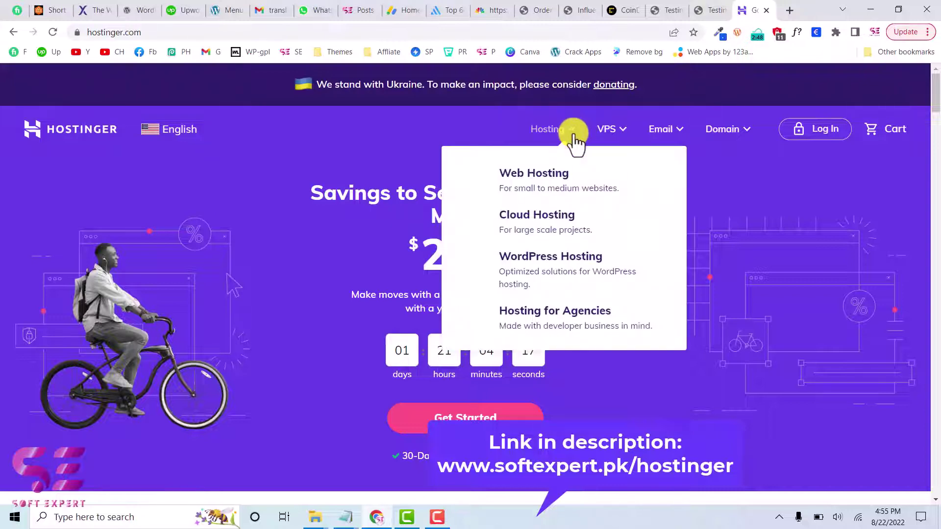
{"action": "left_click", "coordinate": [532, 264]}
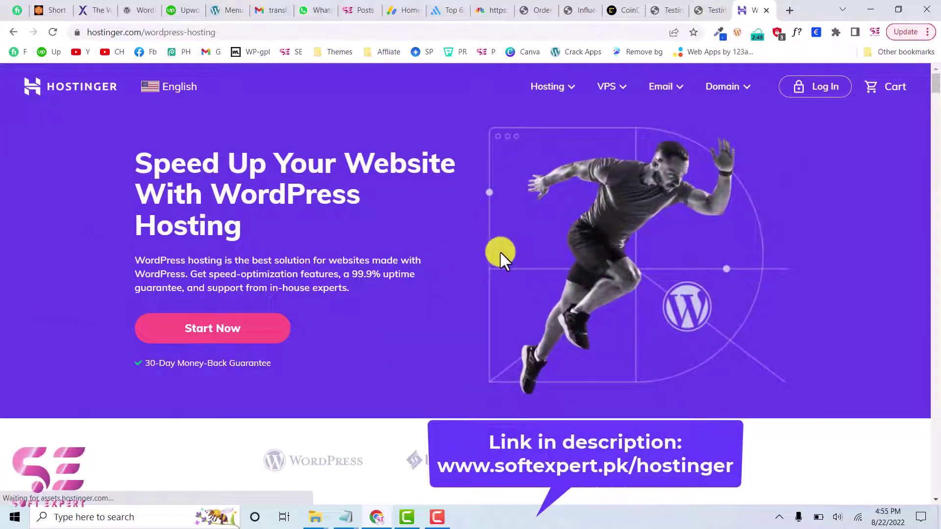
Step: Compare the prices and included features of the WordPress hosting plans, especially websites, storage, email, SSL and domain for WordPress Starter
{"action": "scroll", "coordinate": [501, 252], "scroll_direction": "down", "scroll_amount": 10}
{"action": "scroll", "coordinate": [501, 252], "scroll_direction": "down", "scroll_amount": 3}
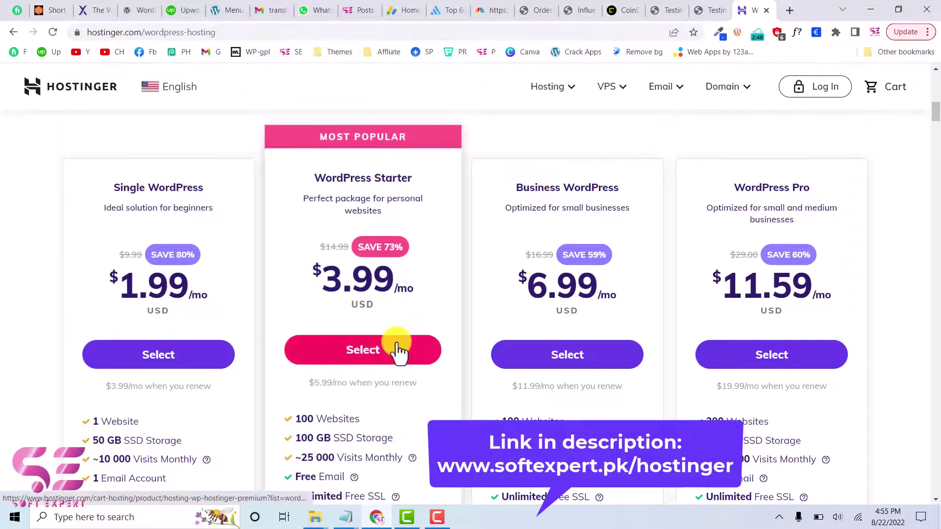
{"action": "scroll", "coordinate": [397, 346], "scroll_direction": "down", "scroll_amount": 4}
{"action": "scroll", "coordinate": [372, 328], "scroll_direction": "down", "scroll_amount": 1}
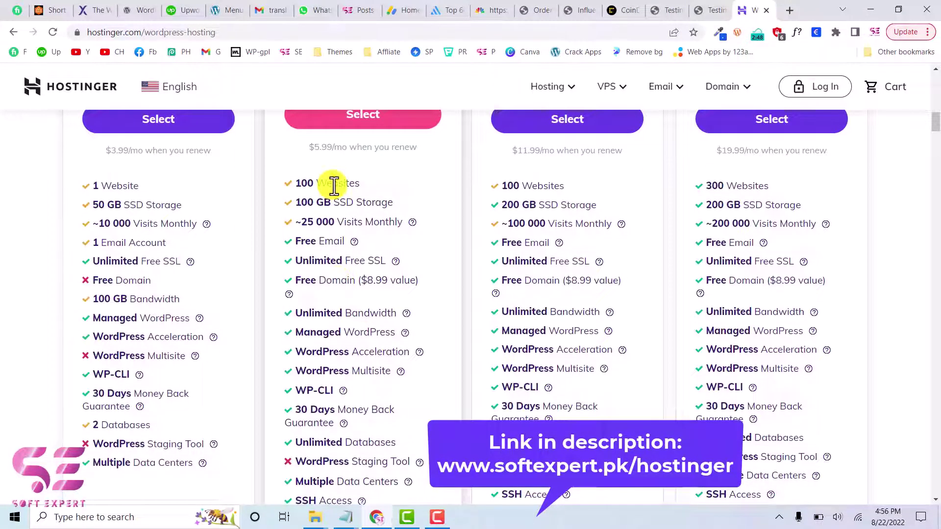
{"action": "scroll", "coordinate": [347, 310], "scroll_direction": "down", "scroll_amount": 1}
{"action": "scroll", "coordinate": [347, 310], "scroll_direction": "up", "scroll_amount": 2}
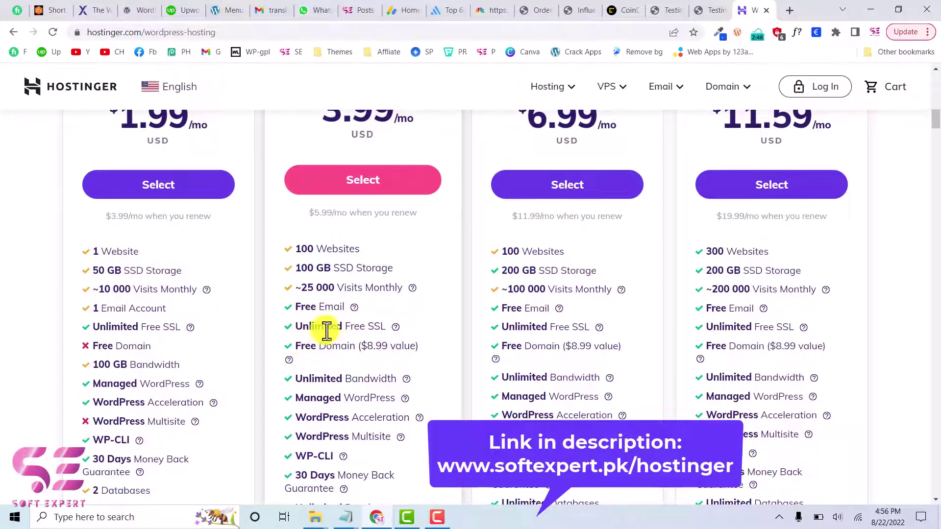
{"action": "left_click_drag", "start_coordinate": [324, 326], "coordinate": [368, 328]}
{"action": "left_click", "coordinate": [315, 319]}
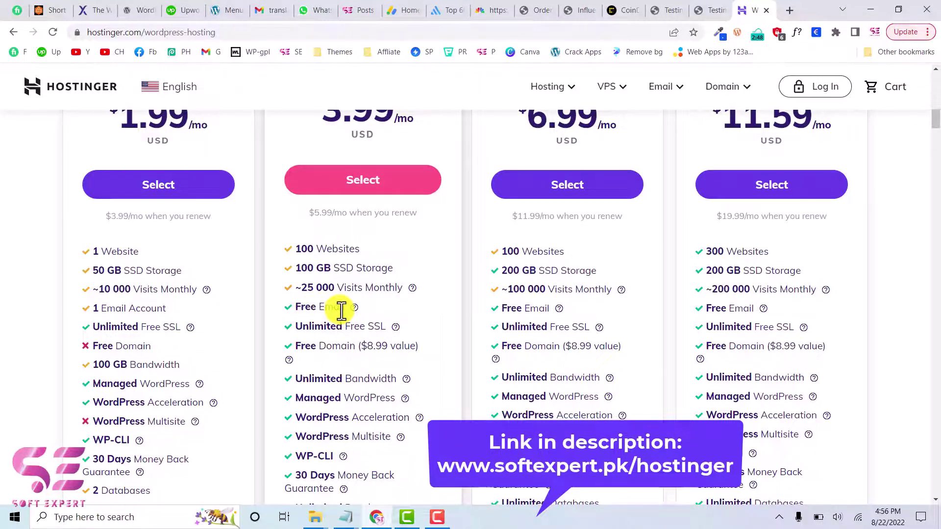
Step: Select the WordPress Starter hosting plan at $3.99 per month to start the order
{"action": "scroll", "coordinate": [389, 259], "scroll_direction": "up", "scroll_amount": 2}
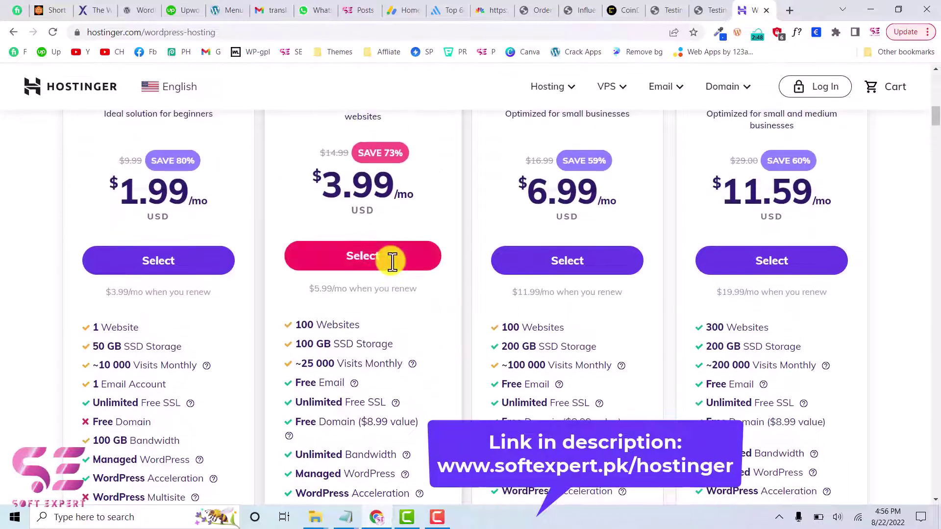
{"action": "left_click", "coordinate": [363, 259]}
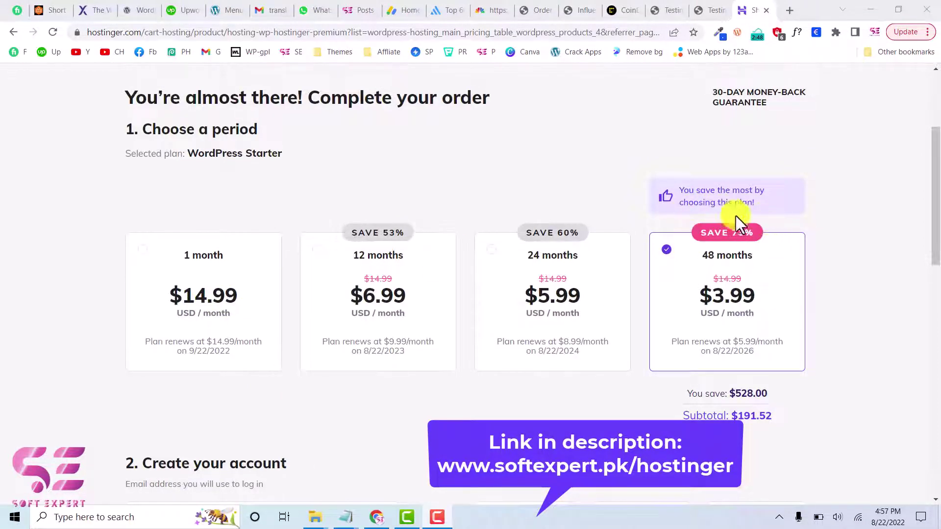
Step: Review the WordPress Starter checkout, covering the 48-month subtotal, account creation options, payment methods and order summary
{"action": "scroll", "coordinate": [769, 296], "scroll_direction": "down", "scroll_amount": 1}
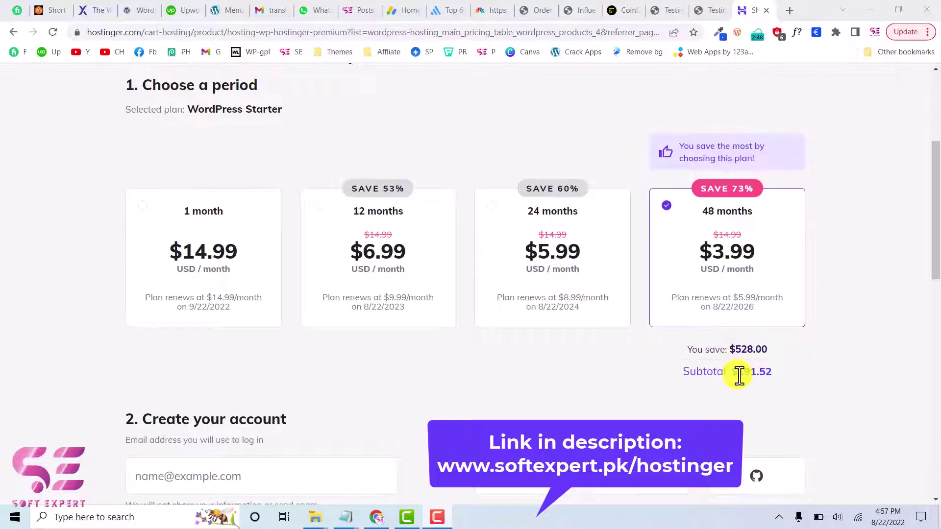
{"action": "left_click_drag", "start_coordinate": [735, 373], "coordinate": [790, 369]}
{"action": "left_click", "coordinate": [789, 369]}
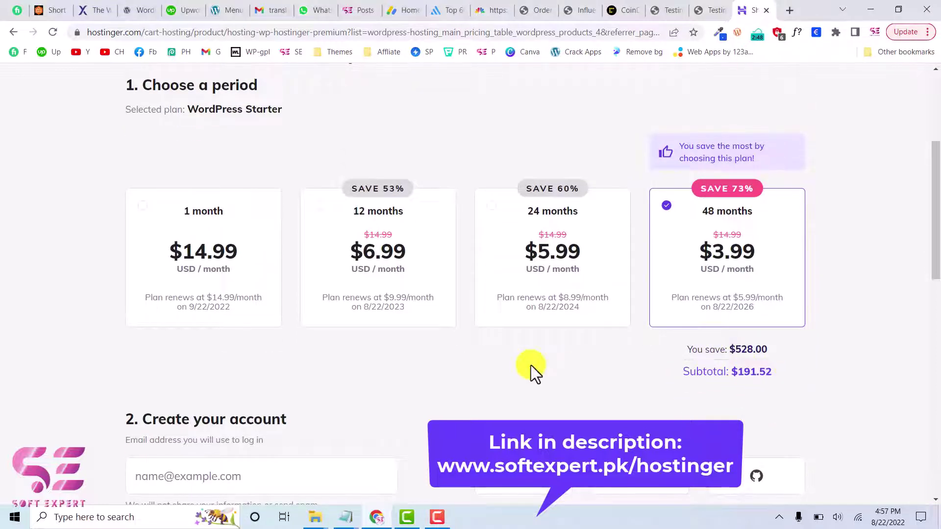
{"action": "scroll", "coordinate": [531, 366], "scroll_direction": "down", "scroll_amount": 3}
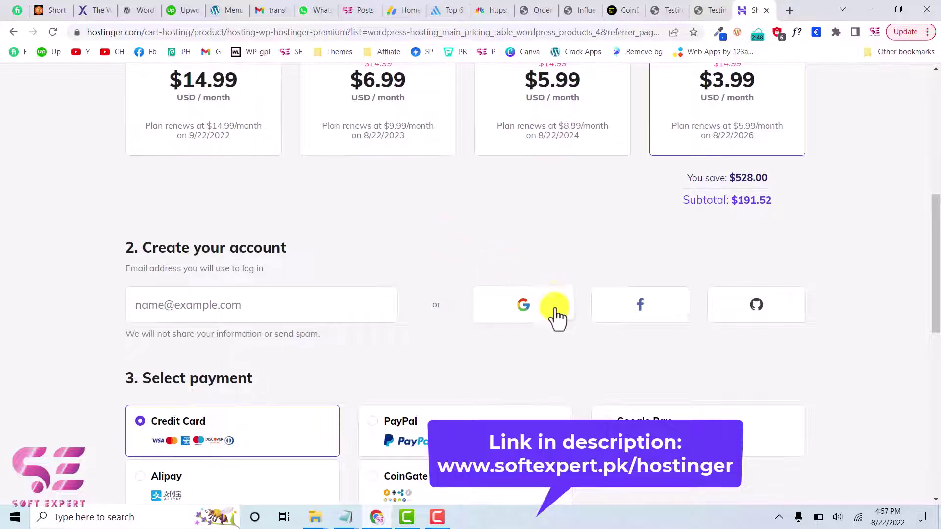
{"action": "scroll", "coordinate": [685, 330], "scroll_direction": "down", "scroll_amount": 3}
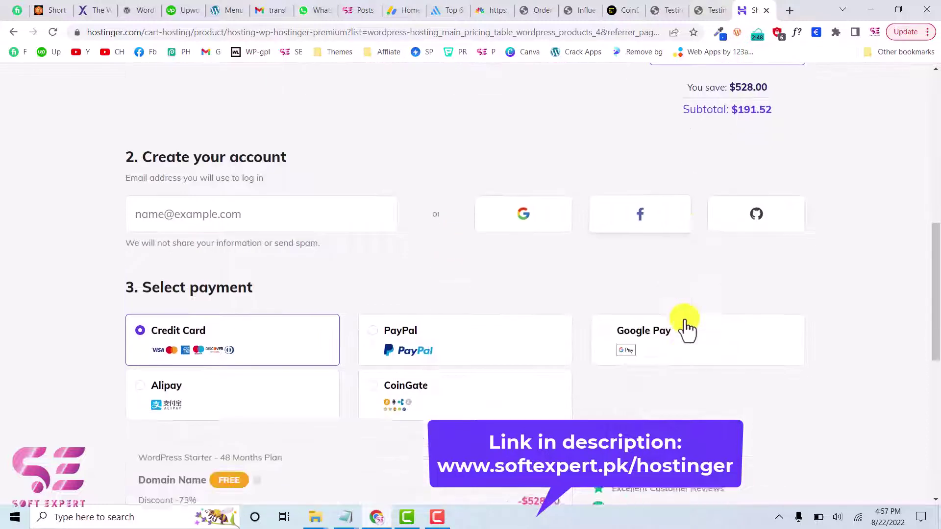
{"action": "scroll", "coordinate": [468, 315], "scroll_direction": "down", "scroll_amount": 4}
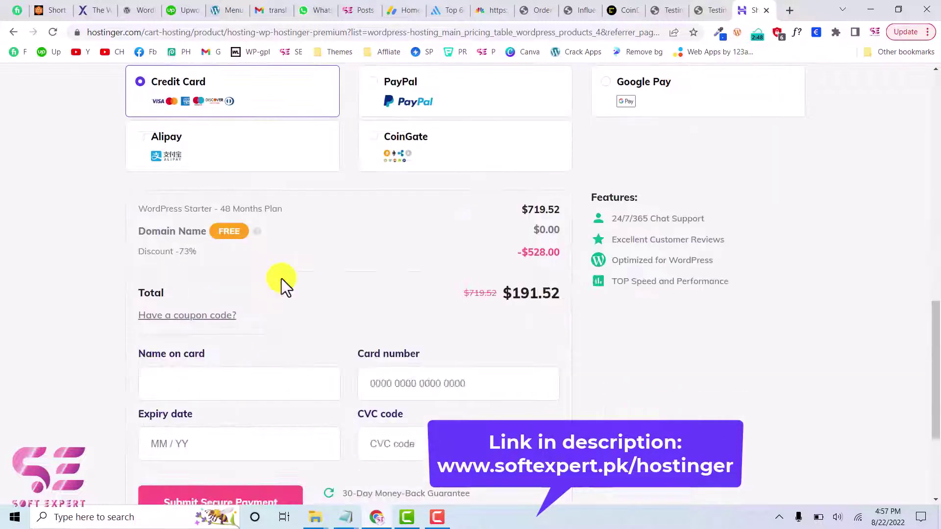
{"action": "scroll", "coordinate": [296, 275], "scroll_direction": "down", "scroll_amount": 3}
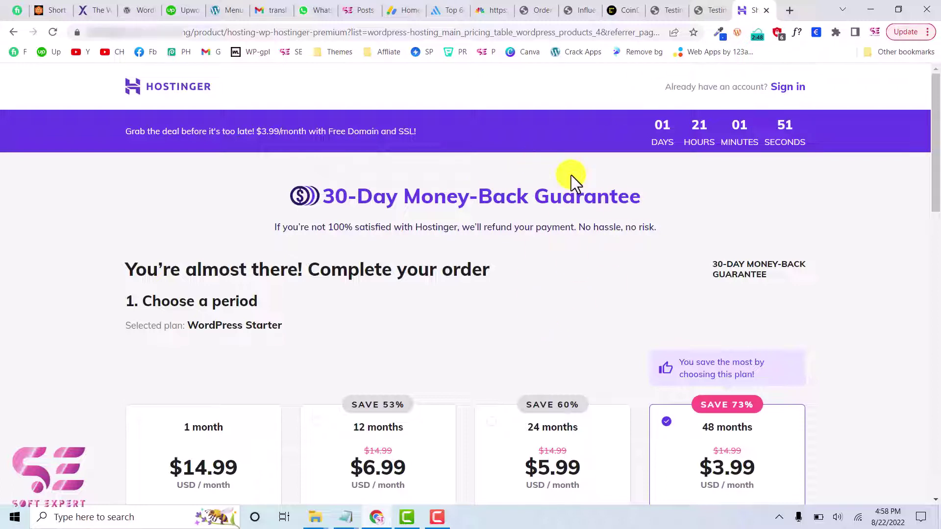
Step: Switch to the Influencer Insight WordPress site, look over its default homepage and open its admin dashboard
{"action": "left_click", "coordinate": [590, 7]}
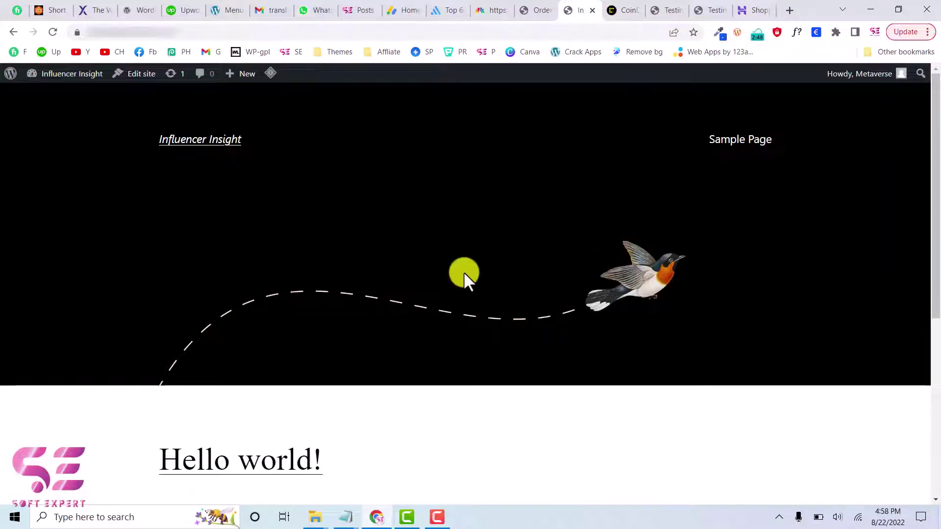
{"action": "scroll", "coordinate": [464, 271], "scroll_direction": "down", "scroll_amount": 5}
{"action": "scroll", "coordinate": [464, 271], "scroll_direction": "up", "scroll_amount": 5}
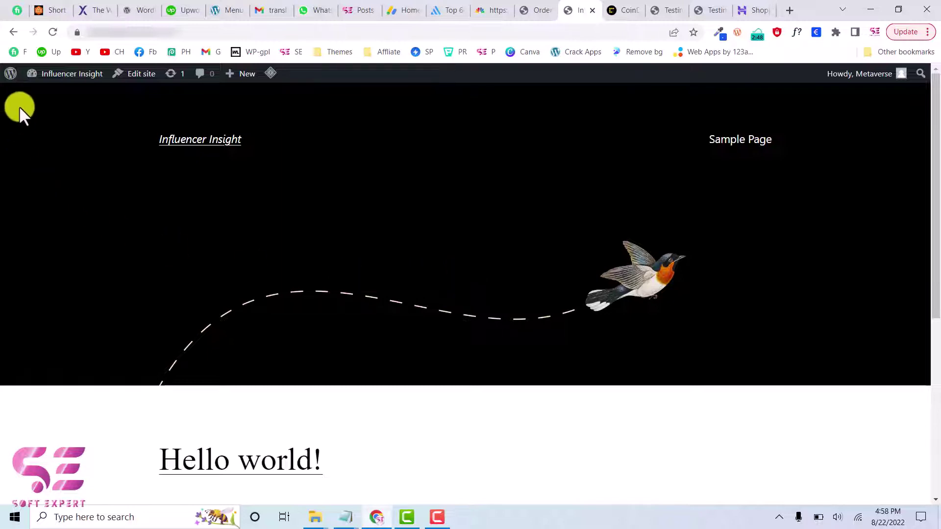
{"action": "left_click", "coordinate": [69, 75]}
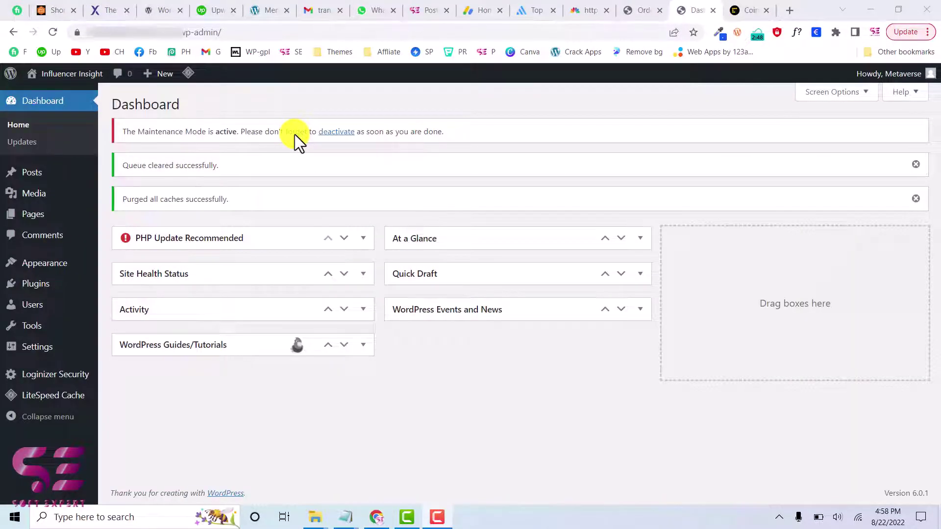
Step: Search the WordPress theme directory for "blocksy", then install and activate the Blocksy theme
{"action": "mouse_move", "coordinate": [75, 272]}
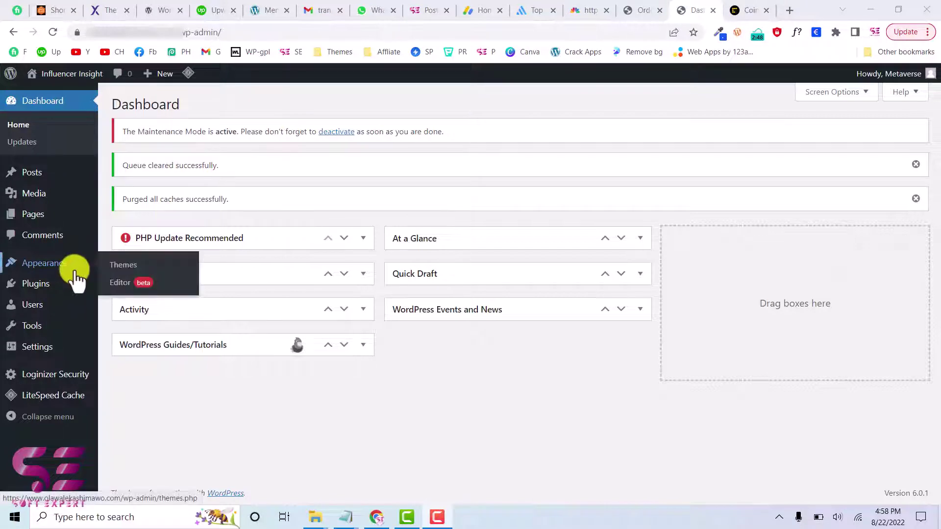
{"action": "left_click", "coordinate": [120, 265]}
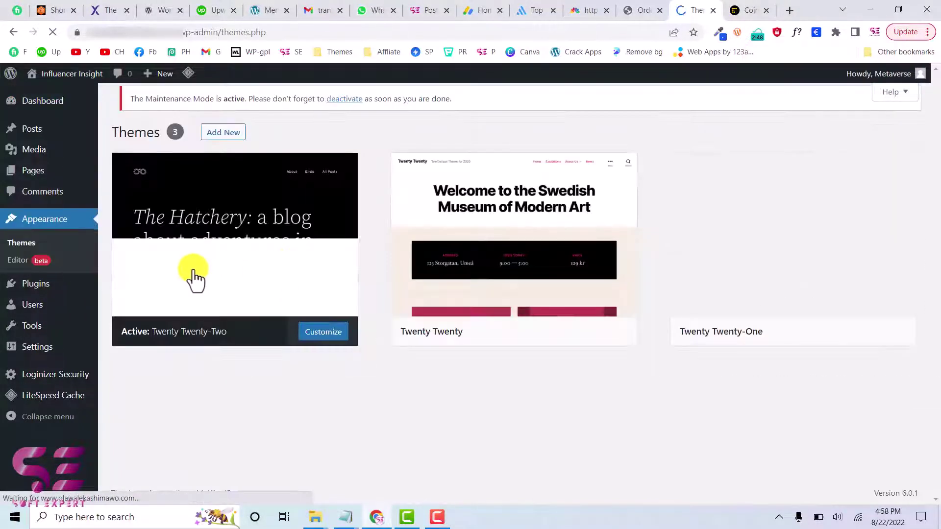
{"action": "mouse_move", "coordinate": [635, 269]}
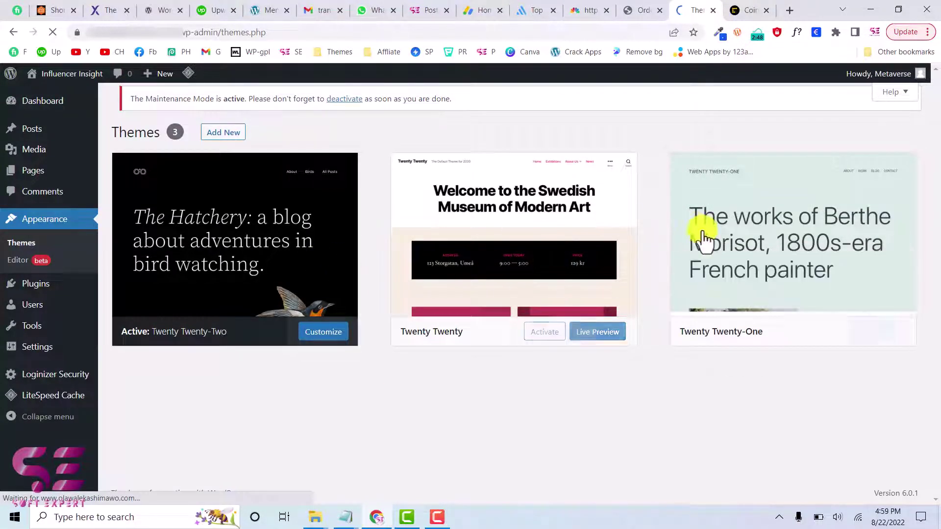
{"action": "mouse_move", "coordinate": [700, 235]}
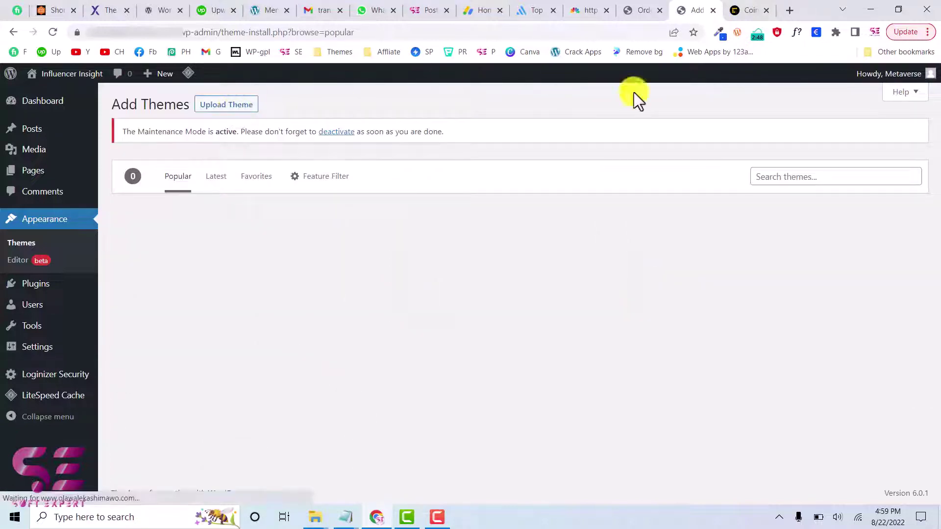
{"action": "left_click", "coordinate": [786, 180]}
{"action": "type", "text": "bloc"}
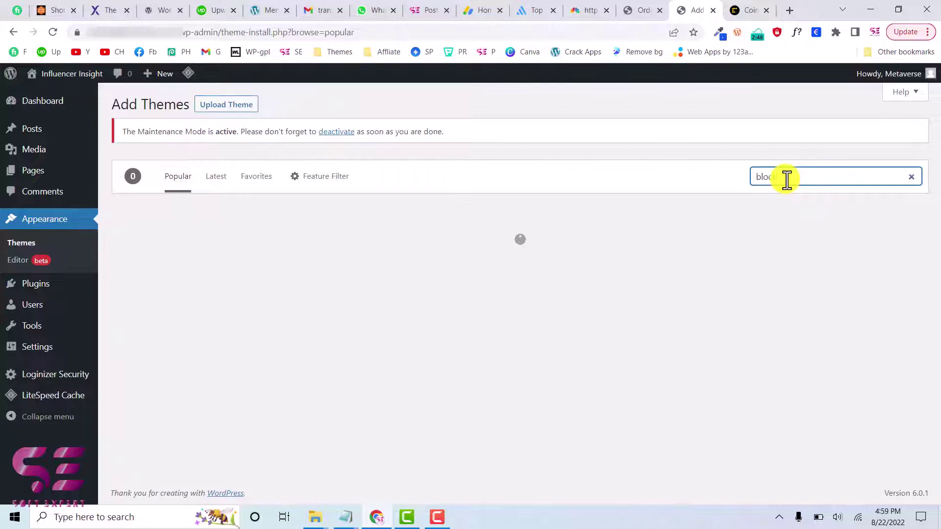
{"action": "type", "text": "ksy"}
{"action": "left_click", "coordinate": [297, 392]}
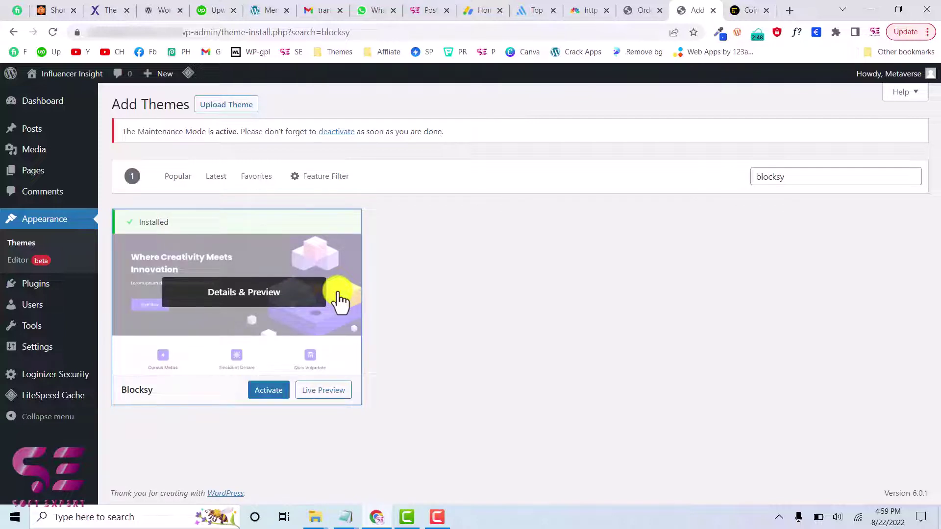
{"action": "left_click", "coordinate": [258, 390]}
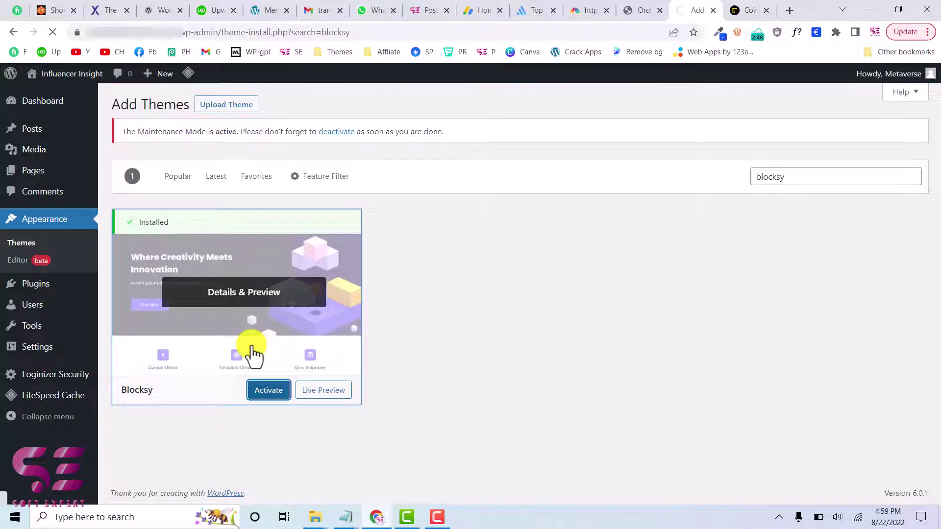
Step: Delete the unused Twenty Twenty, Twenty Twenty-One and Twenty Twenty-Two themes, leaving only Blocksy installed
{"action": "scroll", "coordinate": [357, 317], "scroll_direction": "down", "scroll_amount": 2}
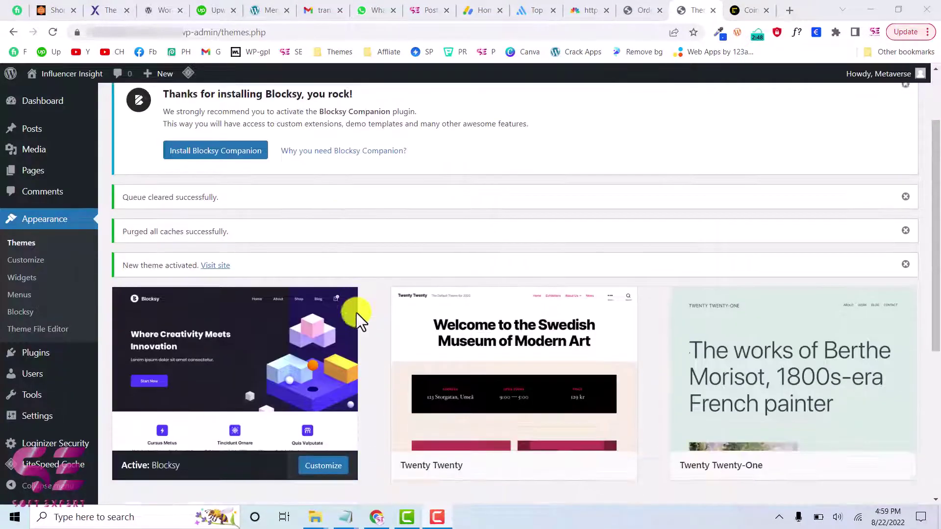
{"action": "scroll", "coordinate": [357, 313], "scroll_direction": "down", "scroll_amount": 1}
{"action": "left_click", "coordinate": [527, 330]}
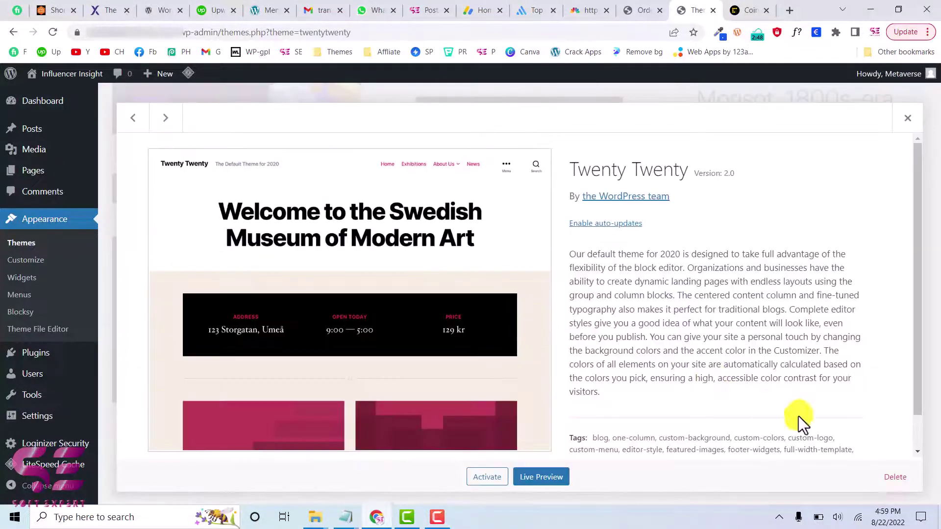
{"action": "left_click", "coordinate": [895, 477]}
{"action": "left_click", "coordinate": [530, 124]}
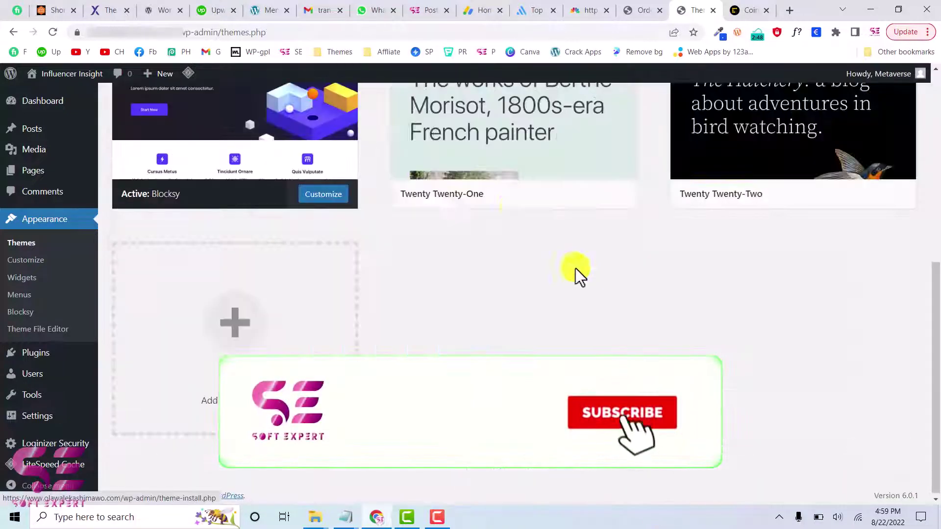
{"action": "left_click", "coordinate": [505, 122]}
{"action": "left_click", "coordinate": [890, 476]}
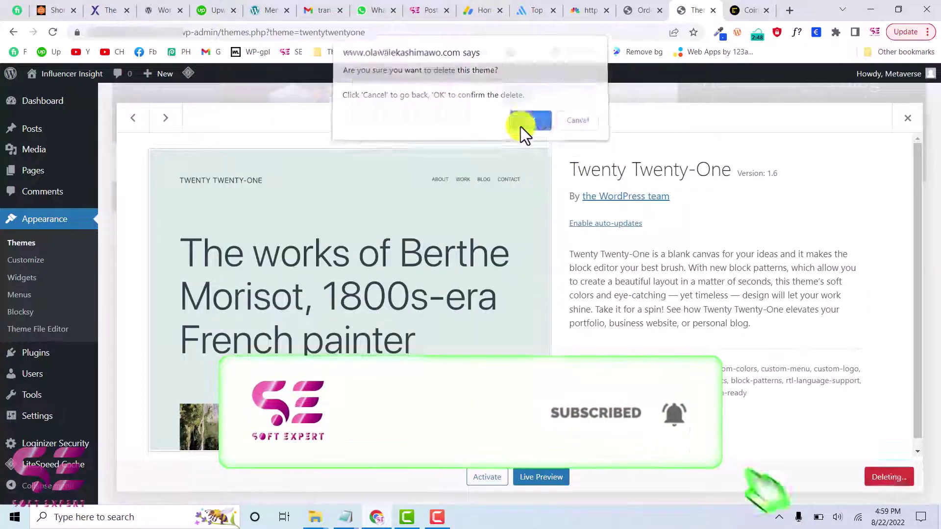
{"action": "left_click", "coordinate": [520, 126]}
{"action": "left_click", "coordinate": [515, 316]}
{"action": "left_click", "coordinate": [895, 477]}
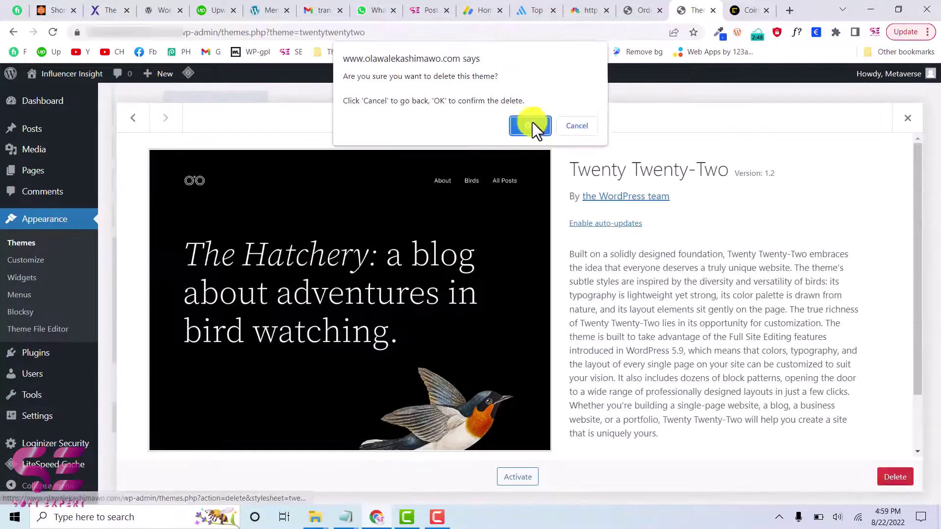
{"action": "left_click", "coordinate": [530, 125]}
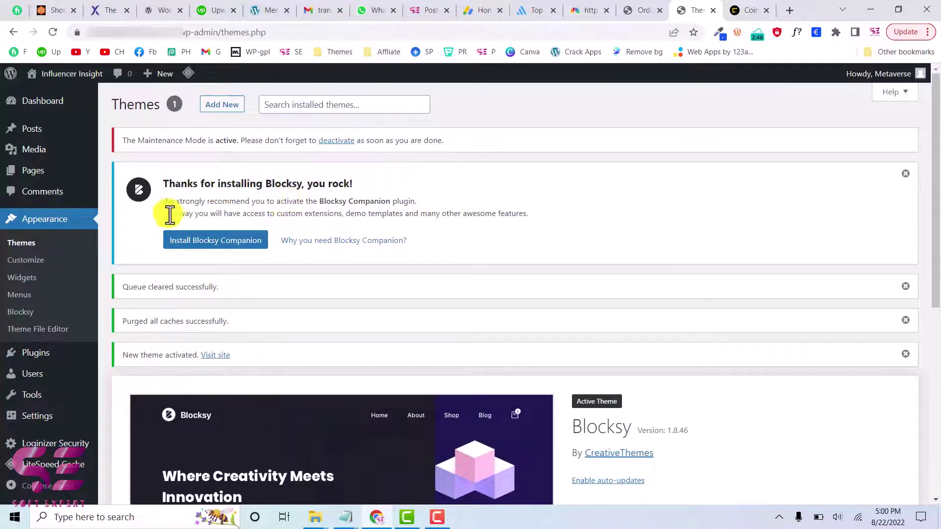
Step: Install the recommended Blocksy Companion plugin and skip its update notification and diagnostic tracking opt-in
{"action": "left_click", "coordinate": [207, 242]}
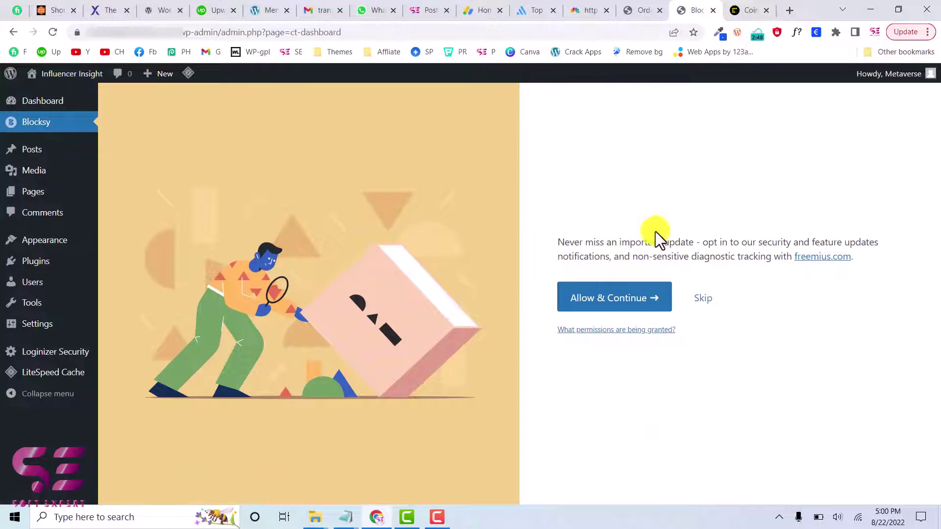
{"action": "left_click", "coordinate": [706, 299]}
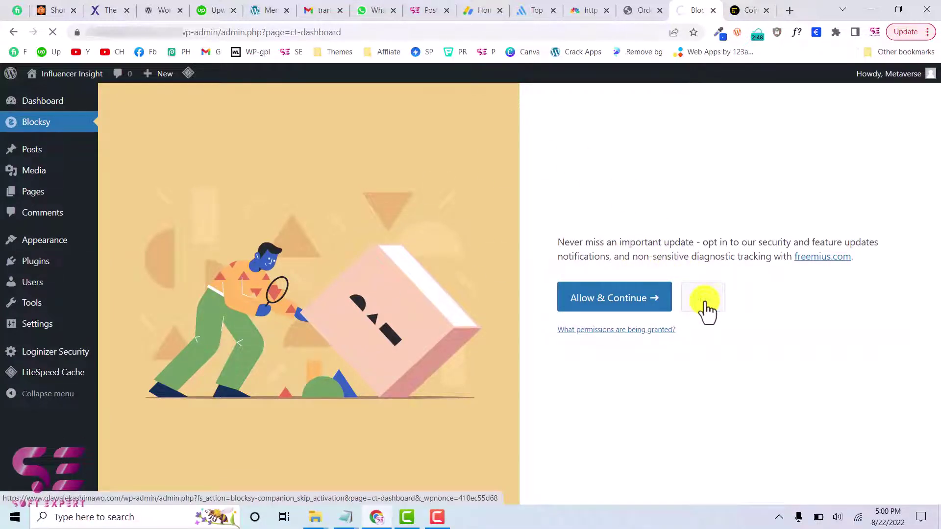
Step: Browse the Blocksy starter sites through to Blocksy News and check which page builders Garderobe and Petsy support
{"action": "scroll", "coordinate": [899, 376], "scroll_direction": "down", "scroll_amount": 3}
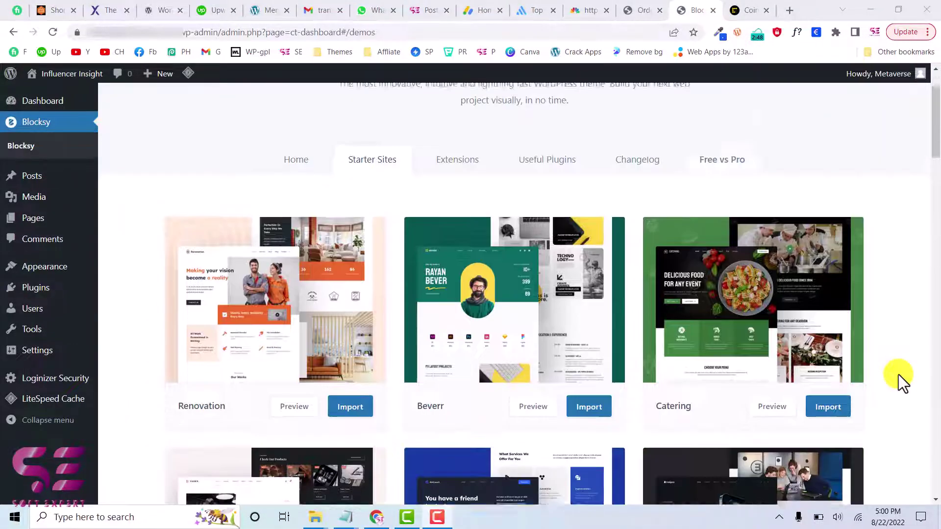
{"action": "scroll", "coordinate": [899, 374], "scroll_direction": "down", "scroll_amount": 4}
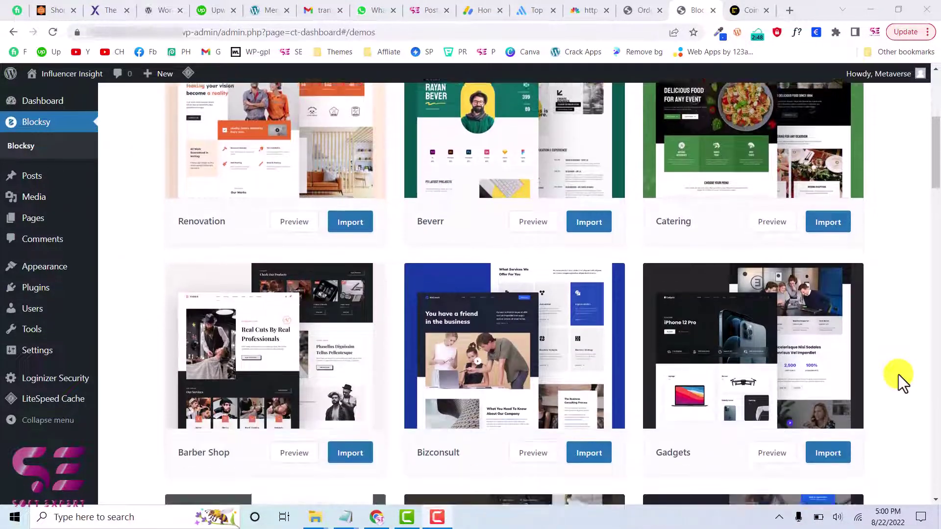
{"action": "scroll", "coordinate": [898, 374], "scroll_direction": "down", "scroll_amount": 4}
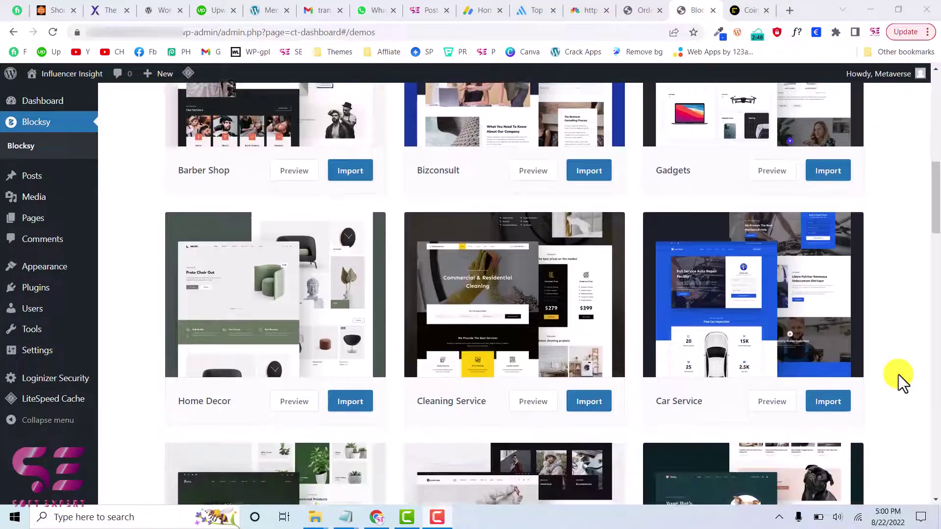
{"action": "scroll", "coordinate": [899, 375], "scroll_direction": "down", "scroll_amount": 4}
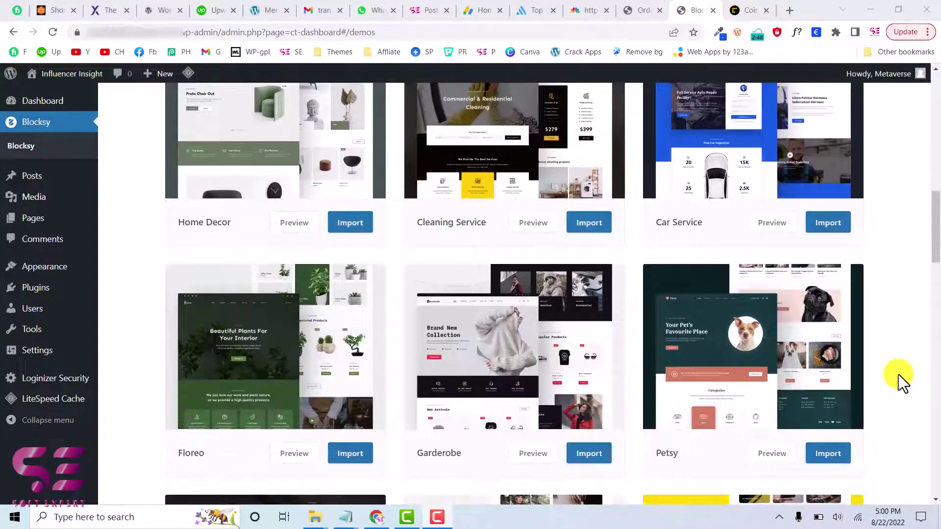
{"action": "mouse_move", "coordinate": [578, 357]}
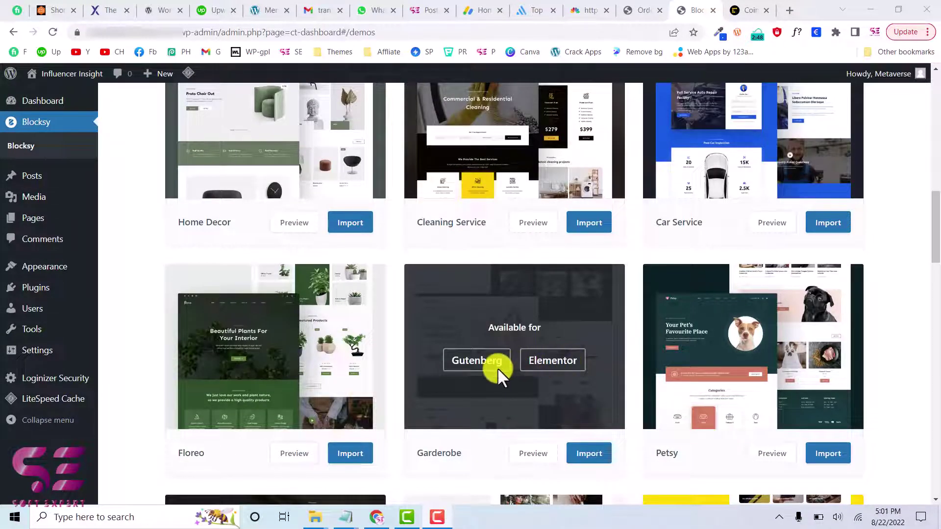
{"action": "mouse_move", "coordinate": [723, 346]}
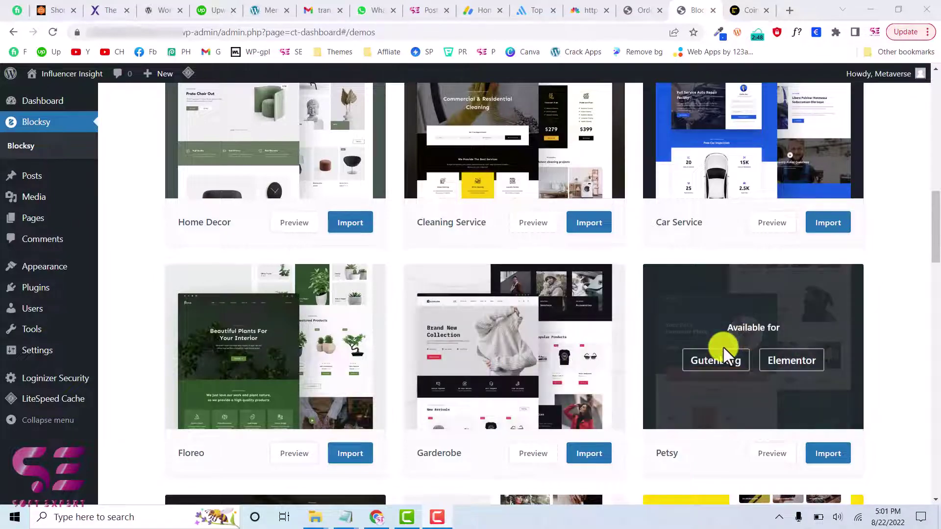
{"action": "scroll", "coordinate": [499, 369], "scroll_direction": "down", "scroll_amount": 15}
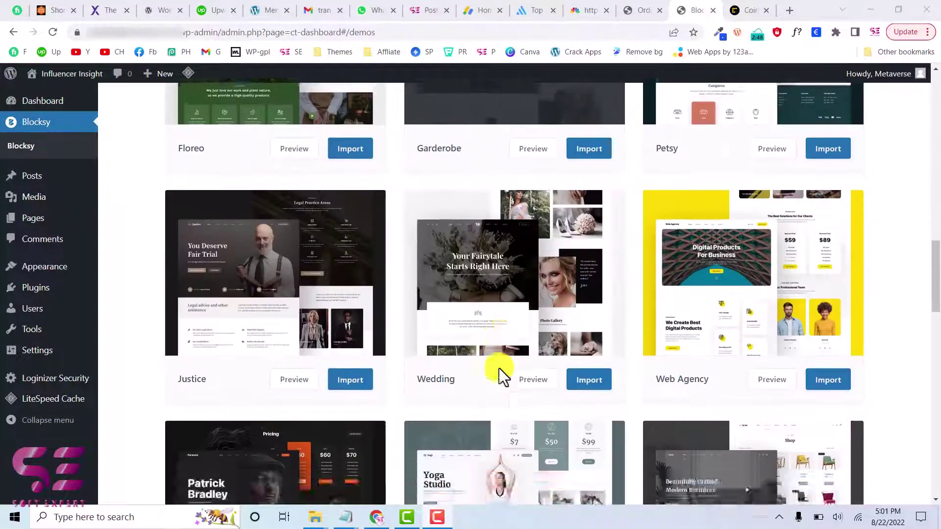
{"action": "scroll", "coordinate": [499, 369], "scroll_direction": "down", "scroll_amount": 10}
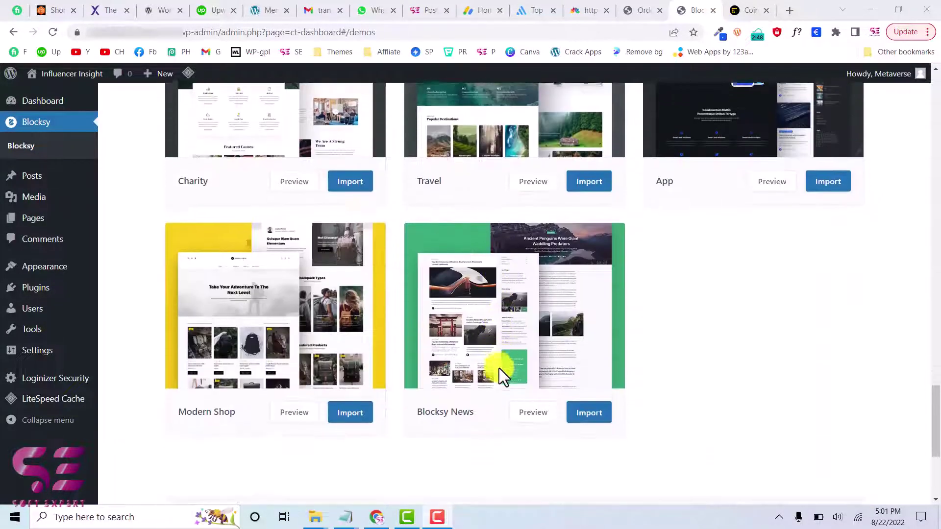
Step: Import the Blocksy News starter site with its child theme, the WPForms and Stackable plugins, all content and a clean install
{"action": "mouse_move", "coordinate": [437, 409]}
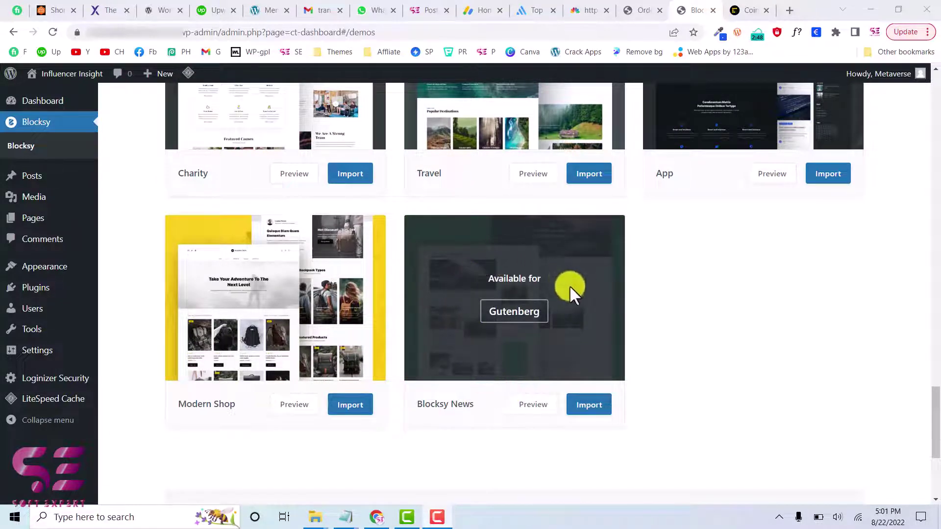
{"action": "left_click", "coordinate": [593, 412]}
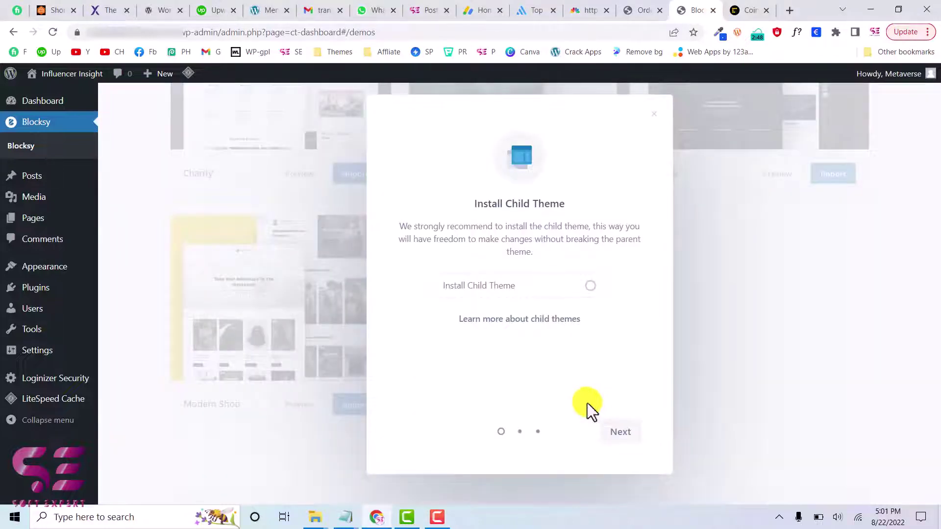
{"action": "left_click", "coordinate": [590, 287]}
{"action": "left_click", "coordinate": [618, 432]}
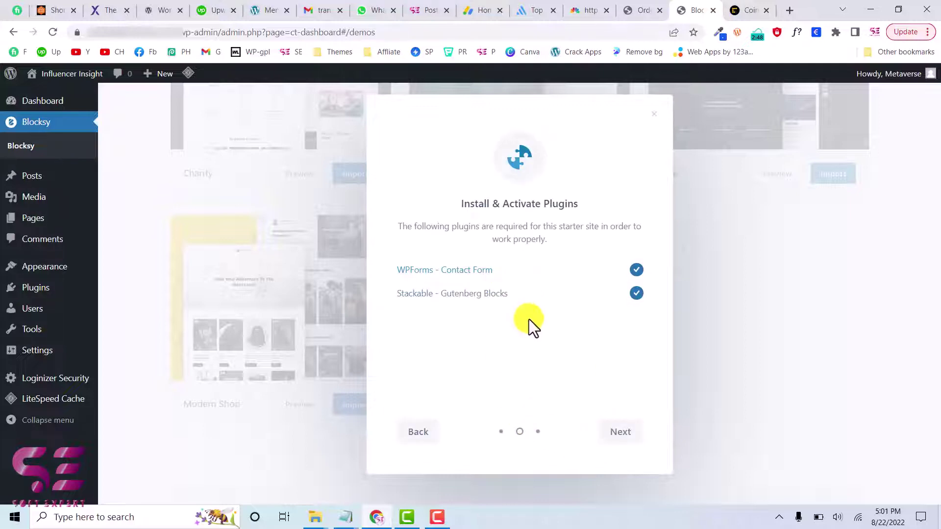
{"action": "left_click", "coordinate": [620, 432]}
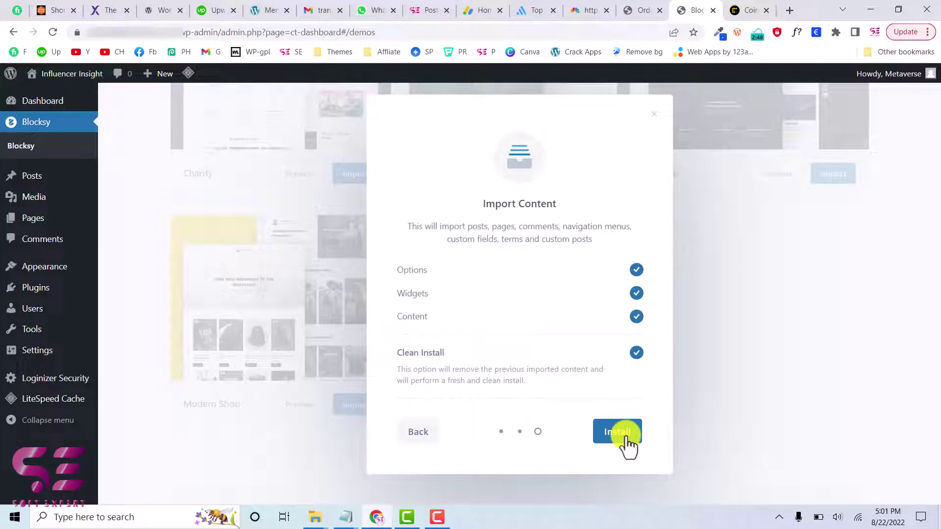
{"action": "left_click", "coordinate": [627, 438]}
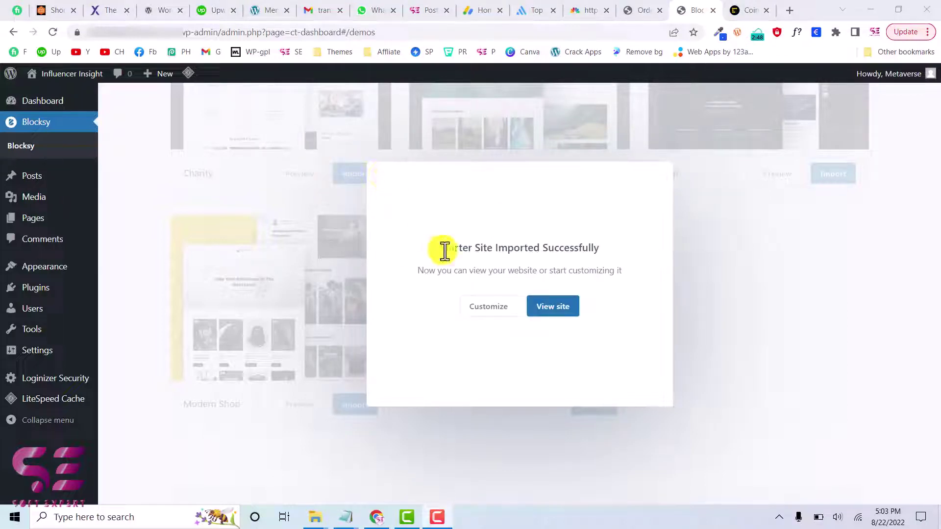
Step: View the newly imported Blocksy News site and look over its homepage header, posts and sidebar
{"action": "left_click_drag", "start_coordinate": [441, 250], "coordinate": [592, 250]}
{"action": "left_click", "coordinate": [593, 250]}
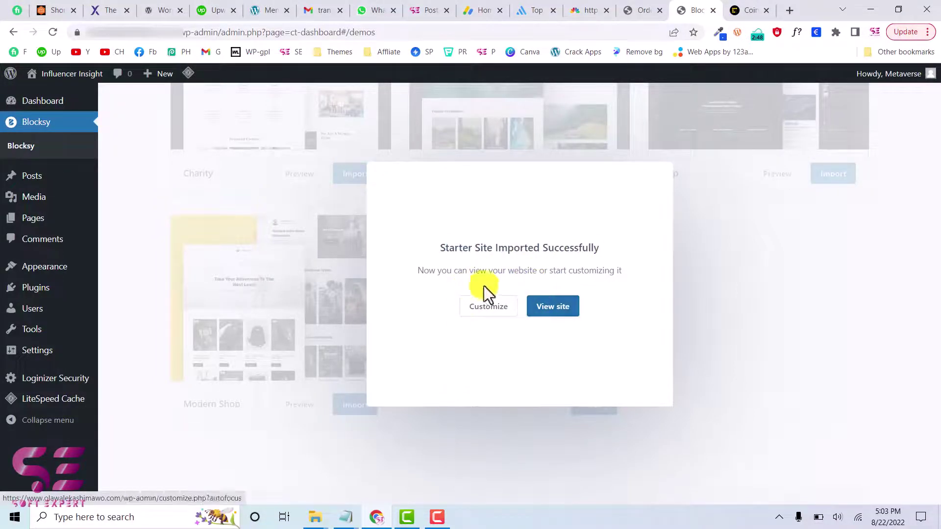
{"action": "left_click", "coordinate": [553, 307]}
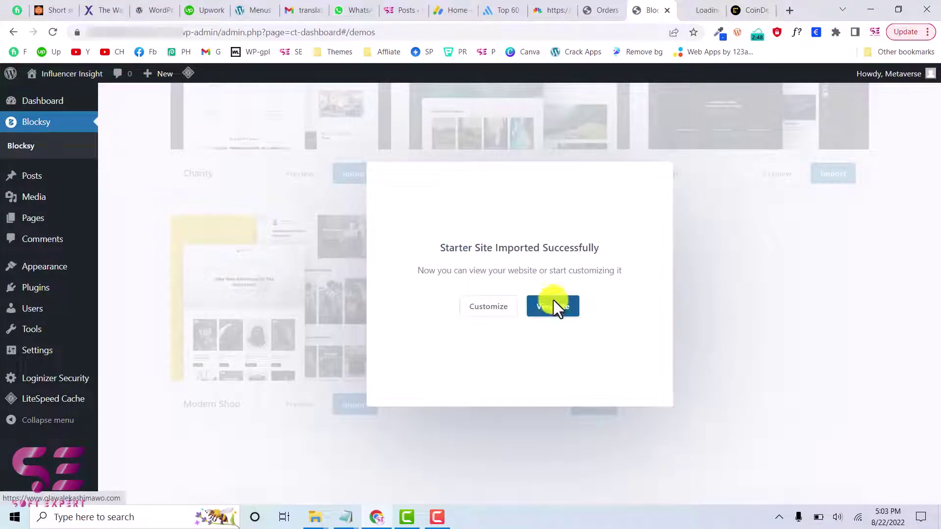
{"action": "left_click", "coordinate": [693, 12]}
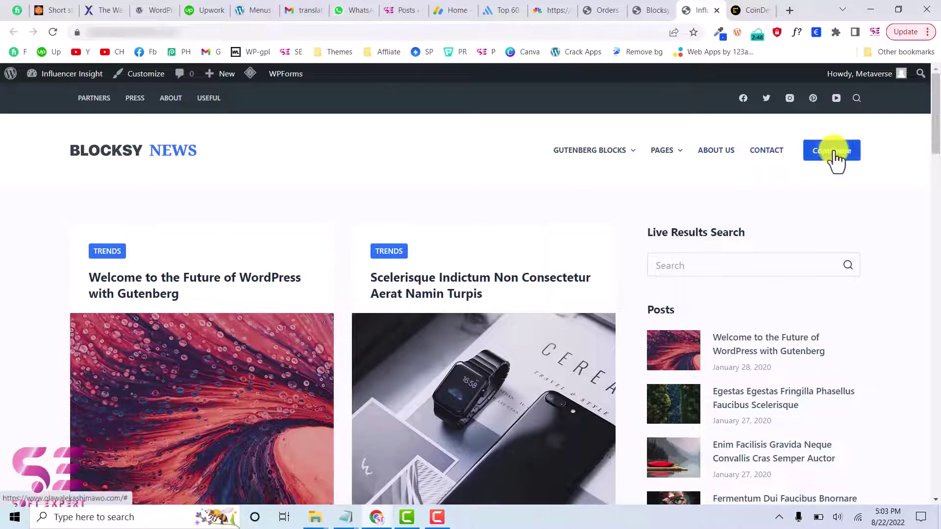
{"action": "scroll", "coordinate": [555, 302], "scroll_direction": "down", "scroll_amount": 9}
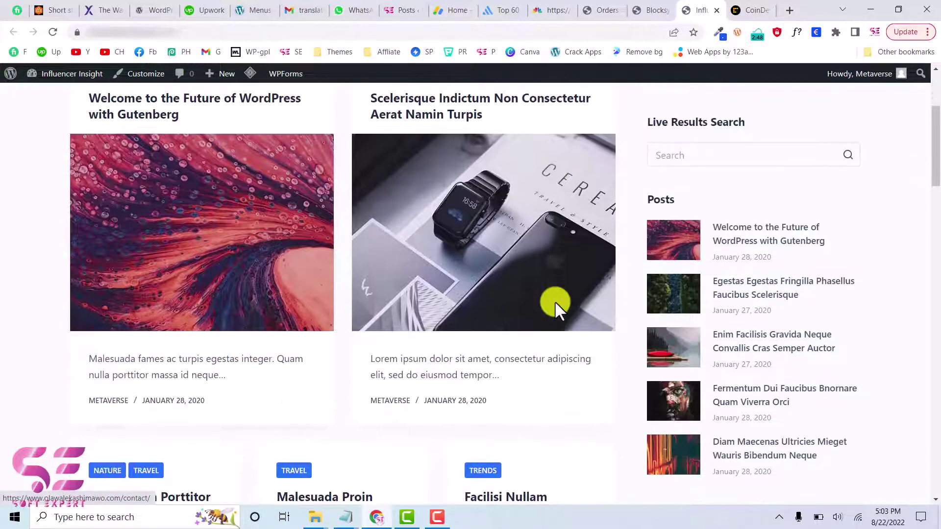
{"action": "scroll", "coordinate": [555, 302], "scroll_direction": "down", "scroll_amount": 15}
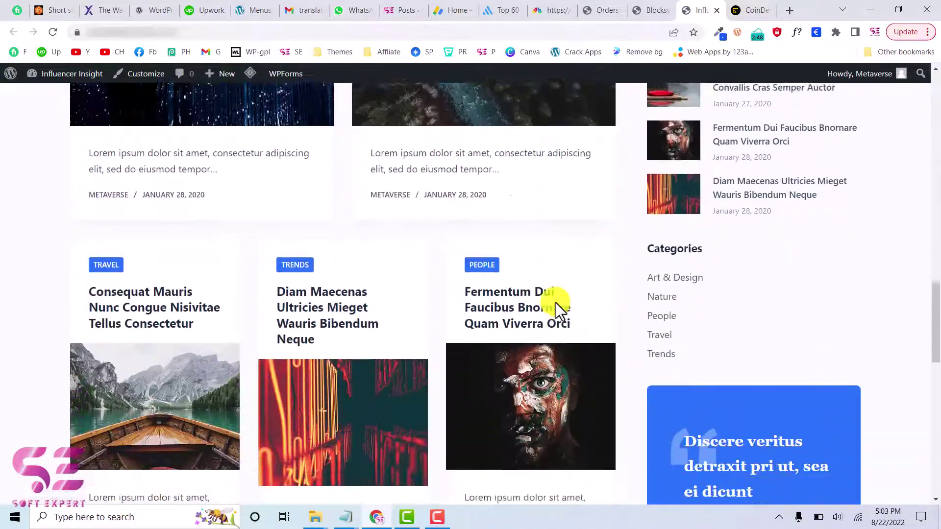
{"action": "scroll", "coordinate": [555, 302], "scroll_direction": "down", "scroll_amount": 2}
{"action": "scroll", "coordinate": [587, 344], "scroll_direction": "up", "scroll_amount": 20}
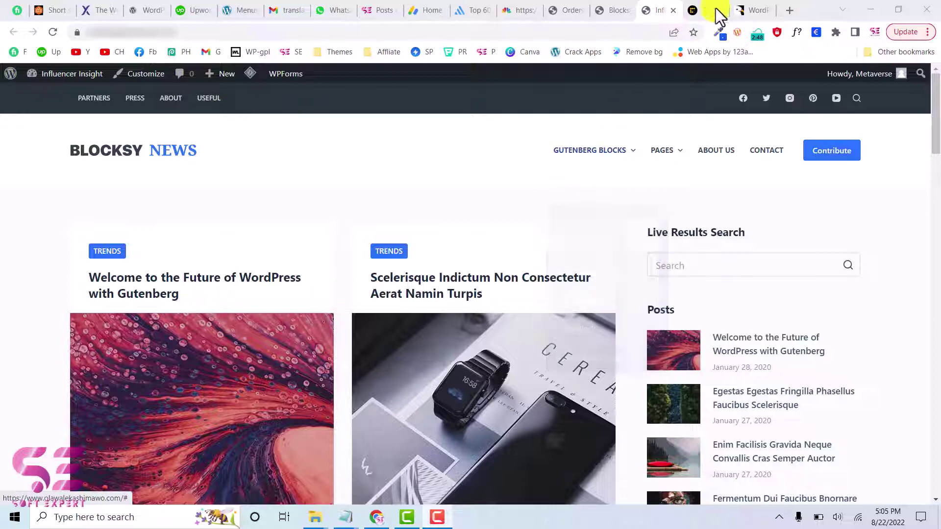
Step: Switch to the WordPress Automatic Plugin page on CodeCanyon and read about its auto-posting from RSS feeds
{"action": "left_click", "coordinate": [748, 10]}
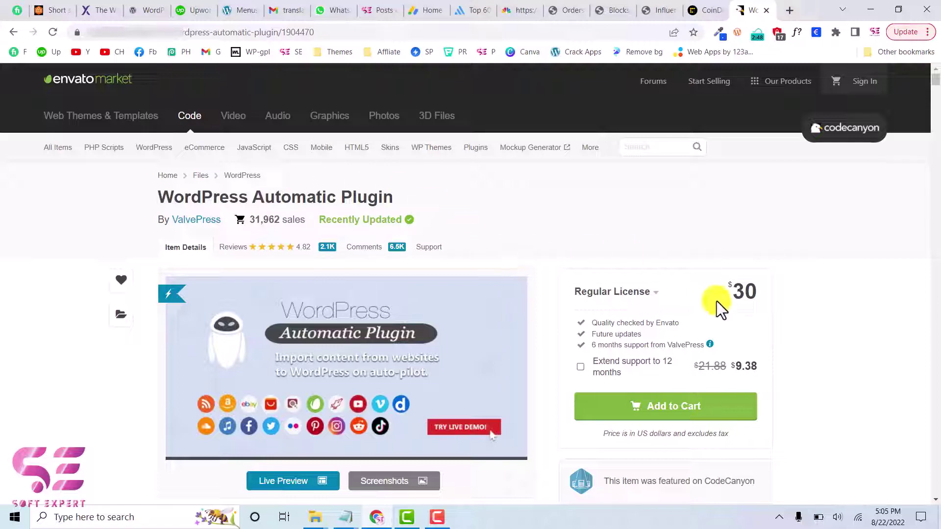
{"action": "scroll", "coordinate": [454, 353], "scroll_direction": "down", "scroll_amount": 15}
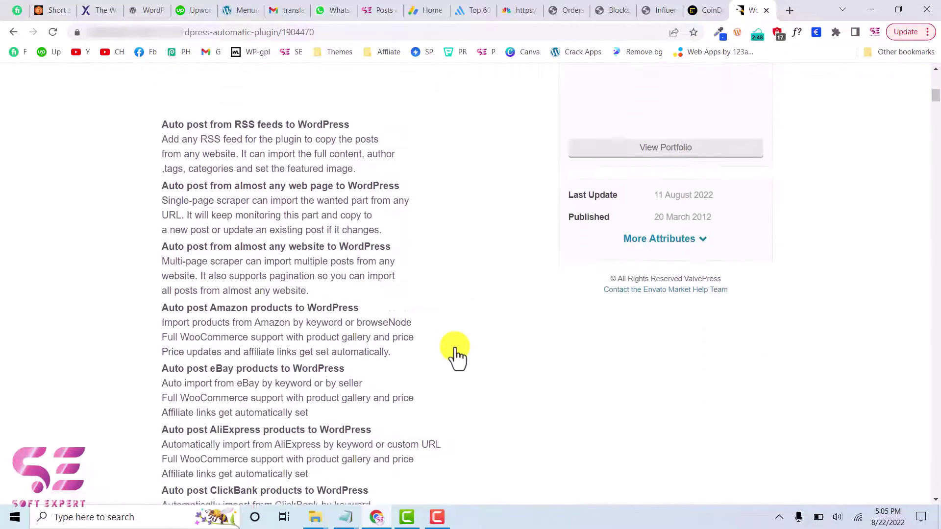
{"action": "scroll", "coordinate": [456, 354], "scroll_direction": "up", "scroll_amount": 9}
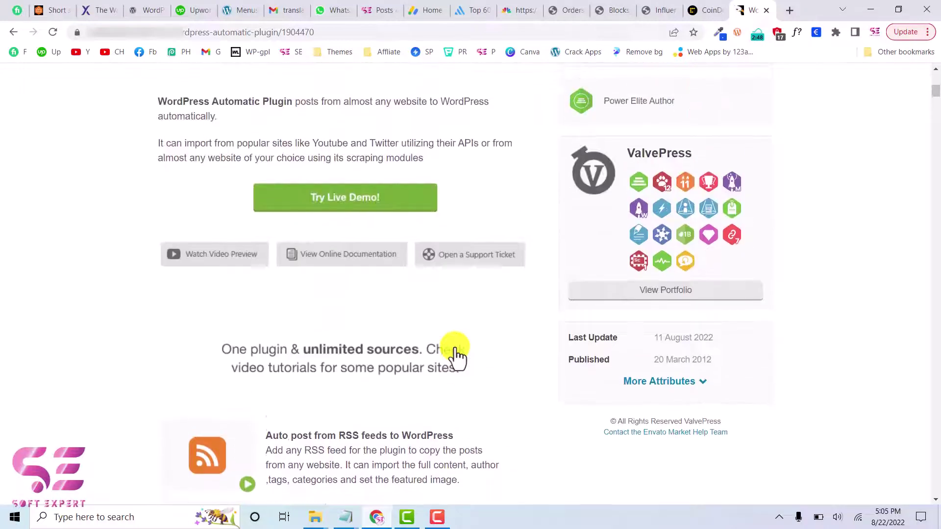
{"action": "scroll", "coordinate": [456, 354], "scroll_direction": "down", "scroll_amount": 5}
{"action": "left_click_drag", "start_coordinate": [267, 210], "coordinate": [337, 214]}
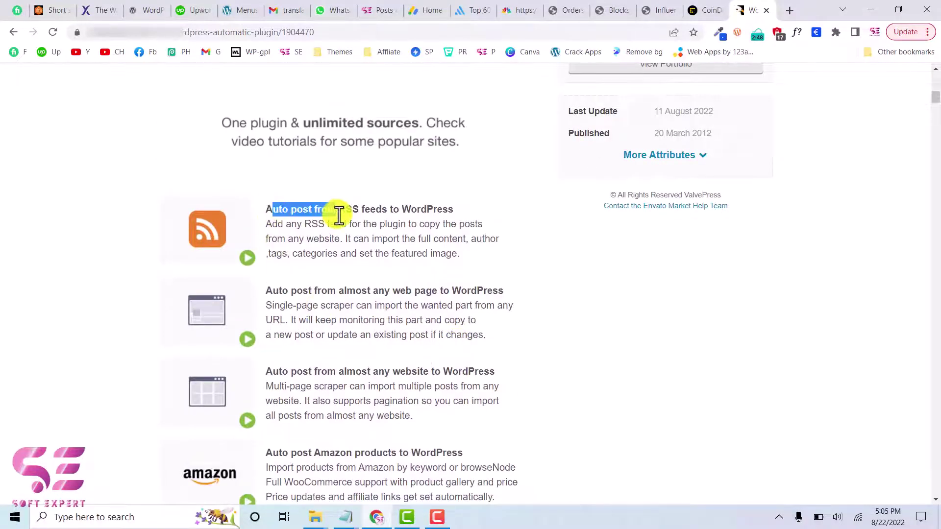
{"action": "left_click", "coordinate": [339, 216]}
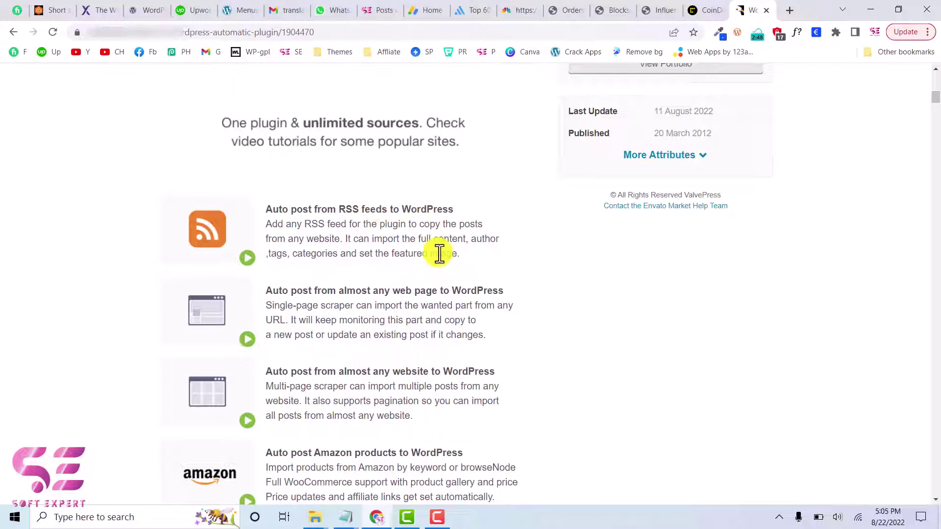
Step: Read the plugin's website scraping and marketplace sources, including Amazon, eBay, AliExpress, ClickBank and Envato
{"action": "scroll", "coordinate": [437, 249], "scroll_direction": "down", "scroll_amount": 2}
{"action": "scroll", "coordinate": [375, 278], "scroll_direction": "down", "scroll_amount": 2}
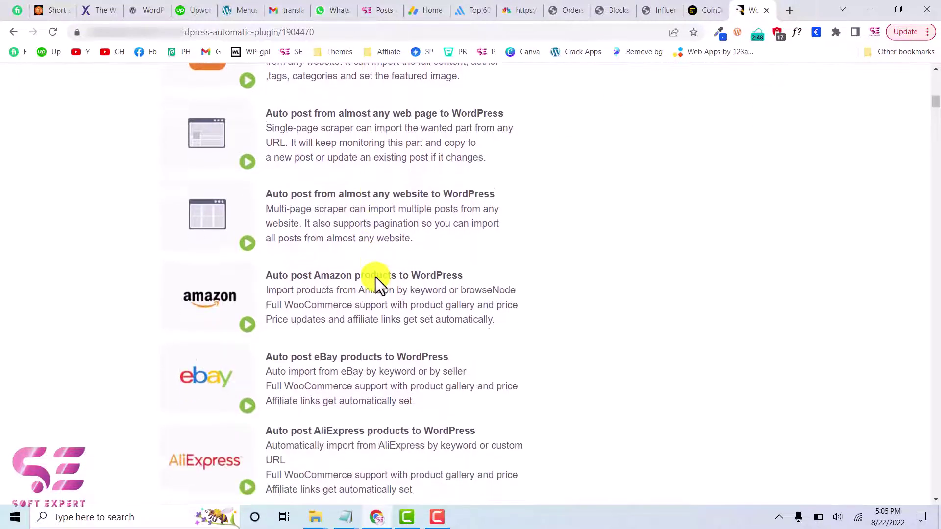
{"action": "left_click_drag", "start_coordinate": [281, 276], "coordinate": [358, 275]}
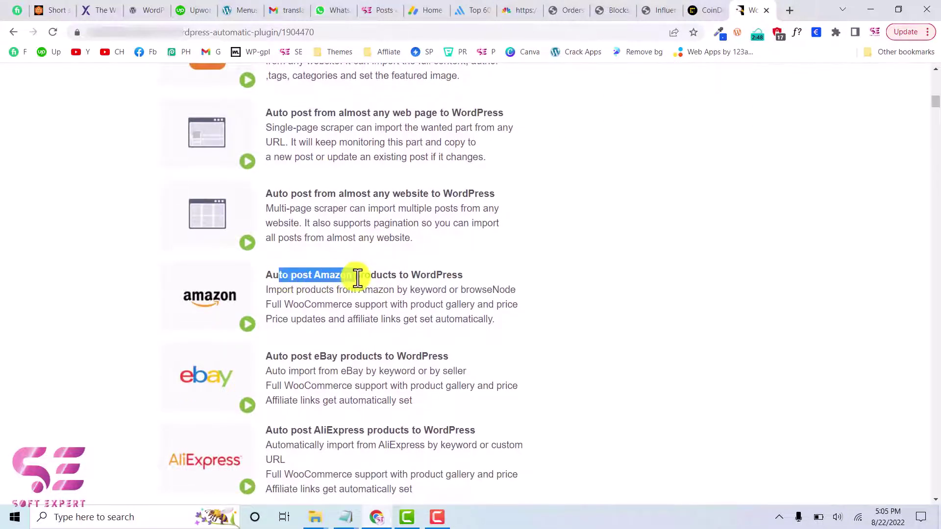
{"action": "left_click", "coordinate": [355, 275]}
{"action": "scroll", "coordinate": [351, 319], "scroll_direction": "down", "scroll_amount": 2}
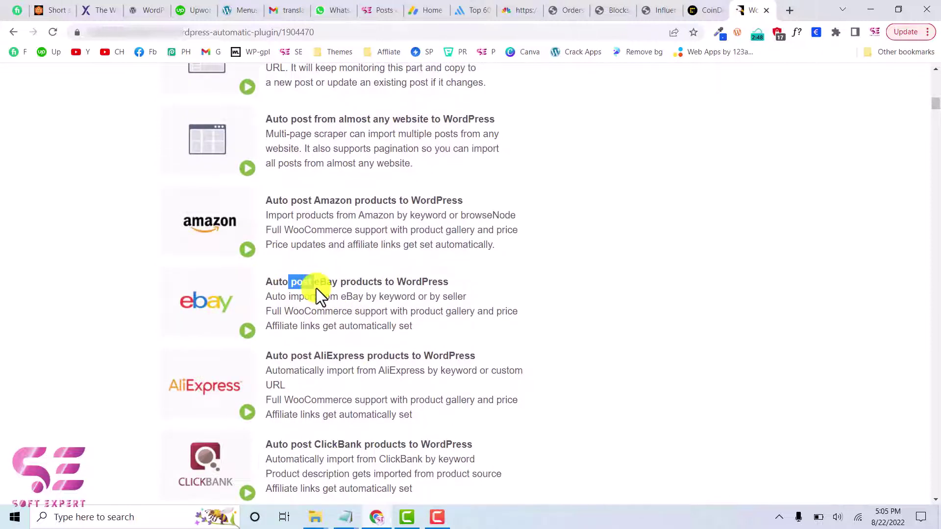
{"action": "scroll", "coordinate": [478, 294], "scroll_direction": "down", "scroll_amount": 2}
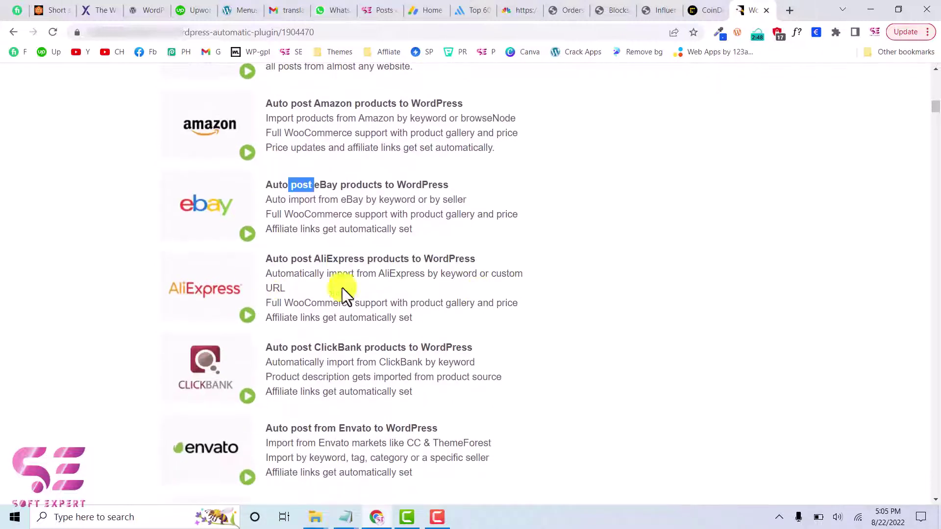
{"action": "scroll", "coordinate": [380, 298], "scroll_direction": "down", "scroll_amount": 6}
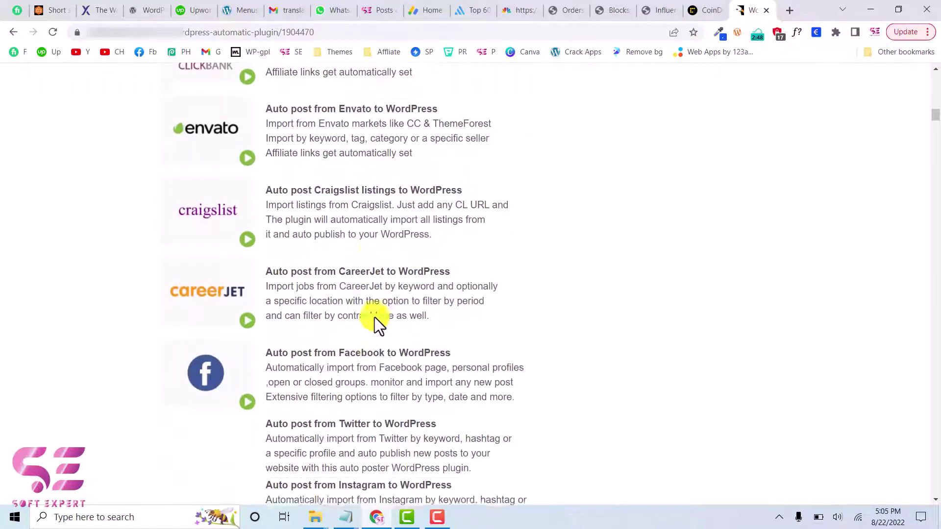
Step: Review the plugin's social media, video and audio sources, including TikTok, and return to the start of the product page
{"action": "scroll", "coordinate": [374, 317], "scroll_direction": "down", "scroll_amount": 4}
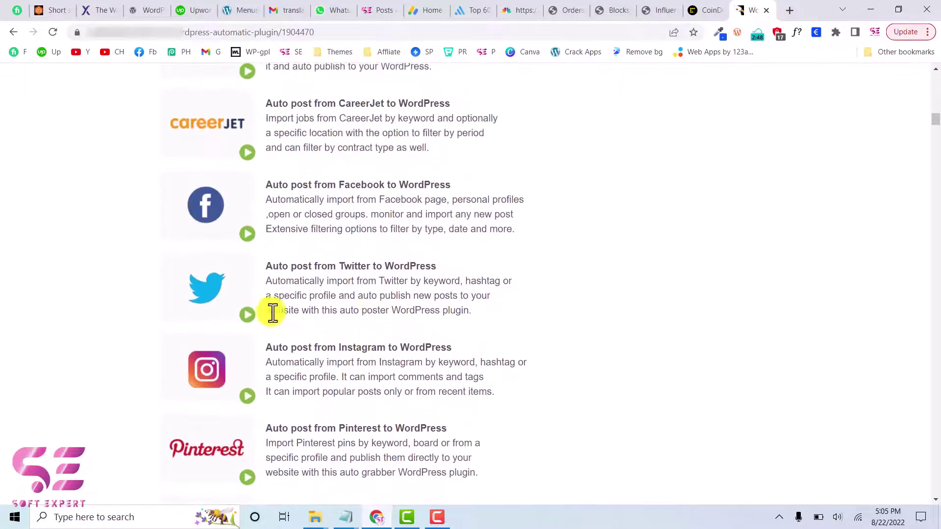
{"action": "scroll", "coordinate": [365, 374], "scroll_direction": "down", "scroll_amount": 6}
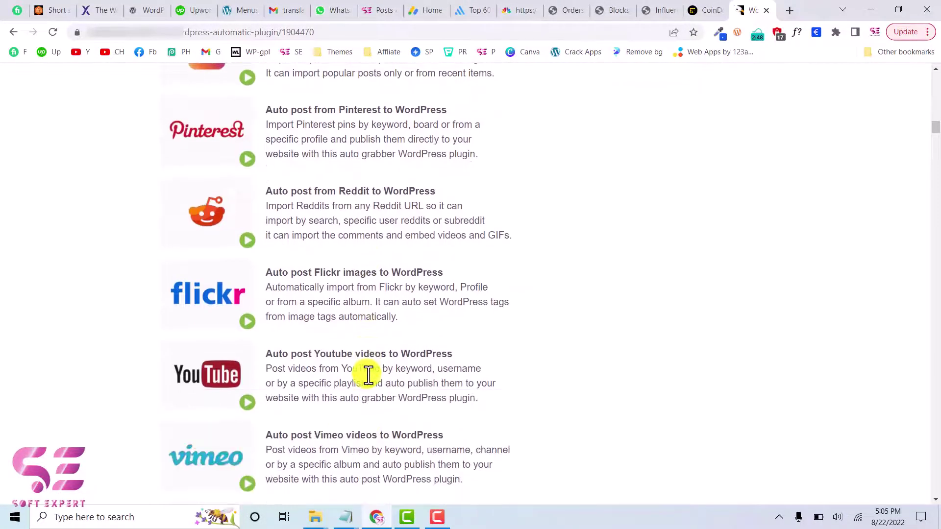
{"action": "scroll", "coordinate": [368, 375], "scroll_direction": "down", "scroll_amount": 2}
{"action": "left_click_drag", "start_coordinate": [268, 256], "coordinate": [416, 257]}
{"action": "left_click", "coordinate": [416, 256]}
{"action": "scroll", "coordinate": [392, 363], "scroll_direction": "down", "scroll_amount": 2}
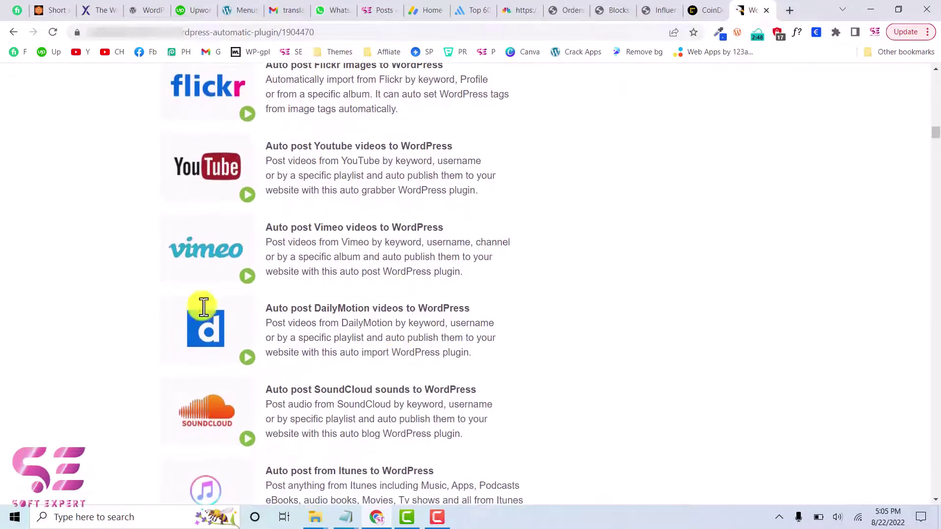
{"action": "scroll", "coordinate": [356, 387], "scroll_direction": "down", "scroll_amount": 3}
{"action": "scroll", "coordinate": [357, 386], "scroll_direction": "down", "scroll_amount": 8}
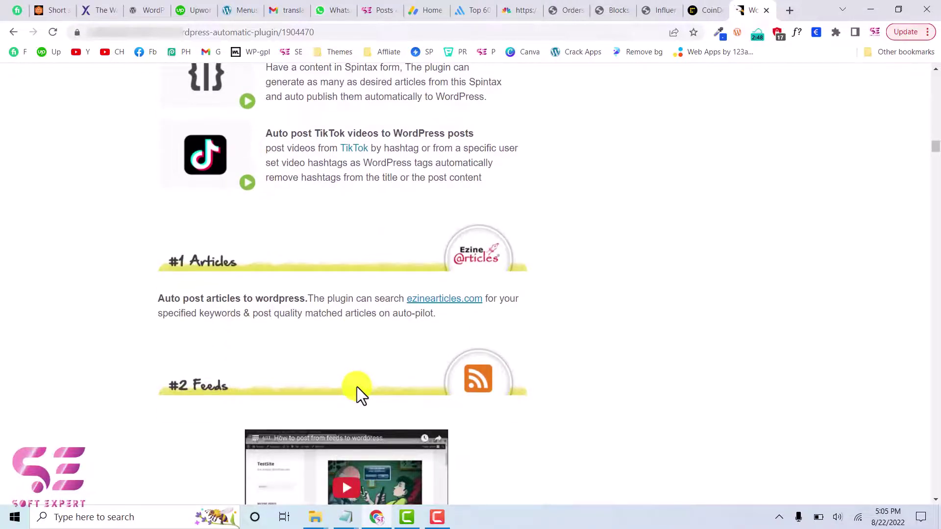
{"action": "scroll", "coordinate": [357, 387], "scroll_direction": "up", "scroll_amount": 15}
{"action": "scroll", "coordinate": [356, 386], "scroll_direction": "up", "scroll_amount": 15}
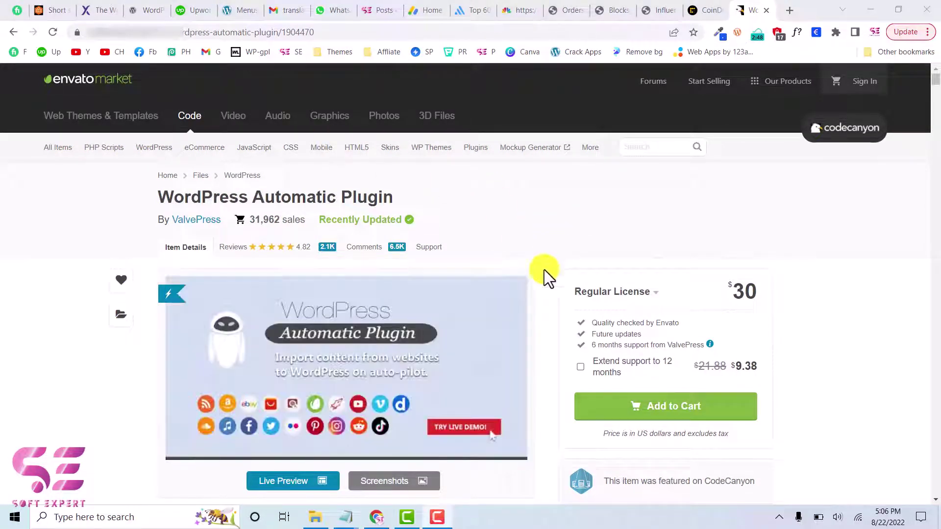
Step: Switch to File Explorer and open the downloaded plugin's Installation File folder to locate wp-automatic-v3.57.0.zip
{"action": "left_click", "coordinate": [321, 516]}
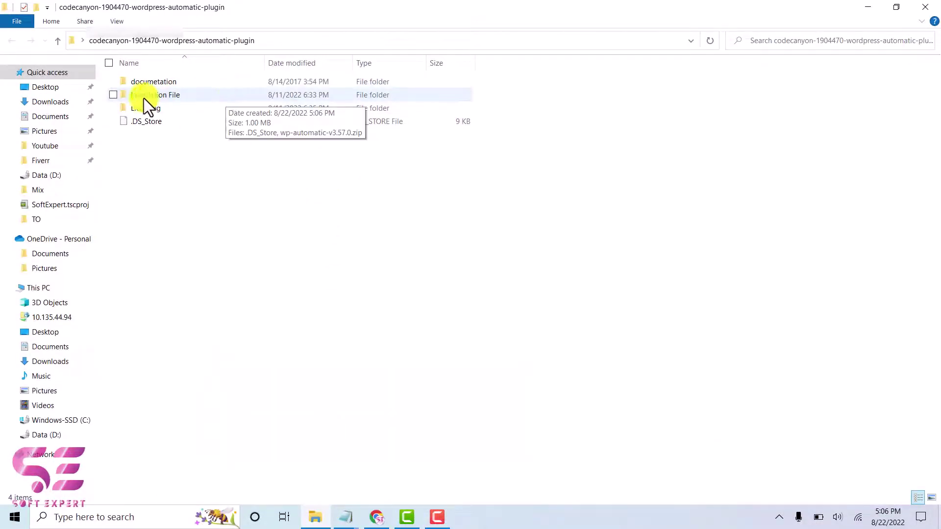
{"action": "left_click", "coordinate": [932, 498]}
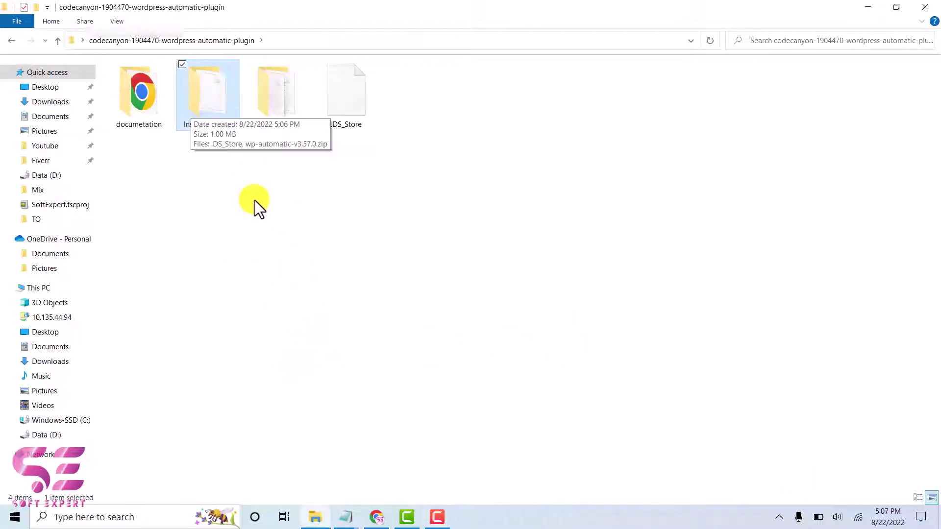
{"action": "left_click", "coordinate": [205, 105]}
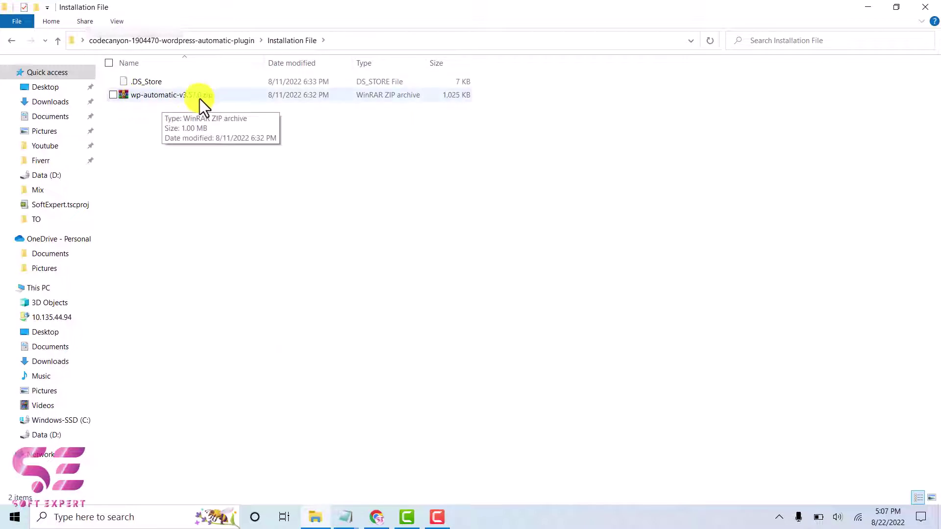
Step: Return to the WordPress dashboard in Chrome, dismiss the starter site import dialog and open the plugin upload form
{"action": "left_click", "coordinate": [377, 517]}
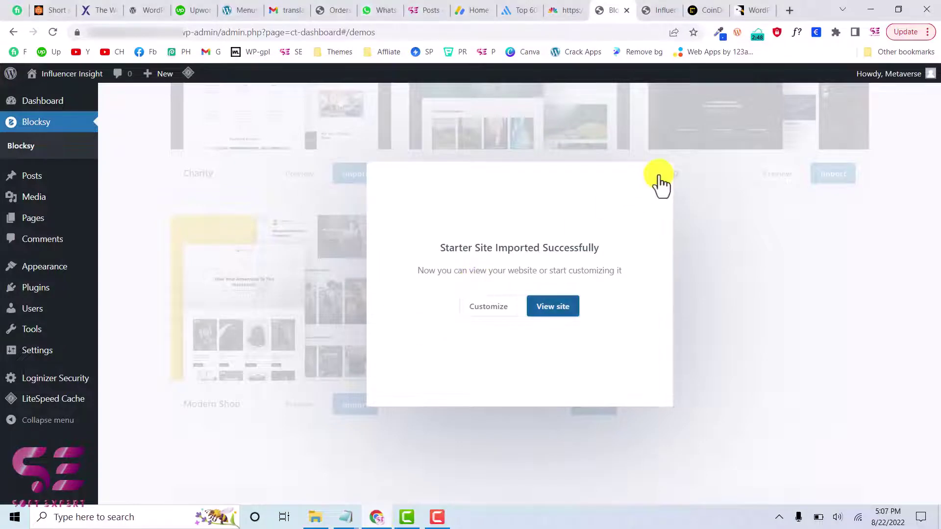
{"action": "left_click", "coordinate": [182, 443]}
{"action": "mouse_move", "coordinate": [23, 304]}
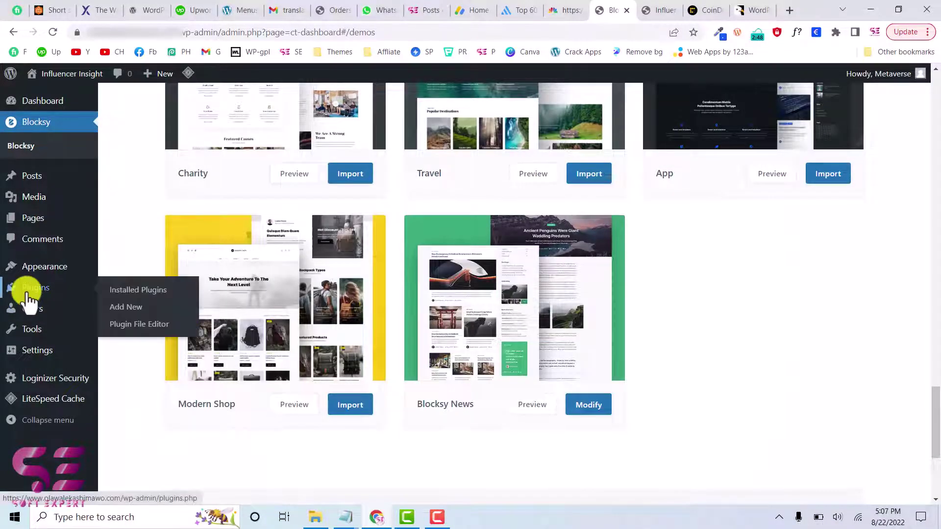
{"action": "left_click", "coordinate": [117, 308]}
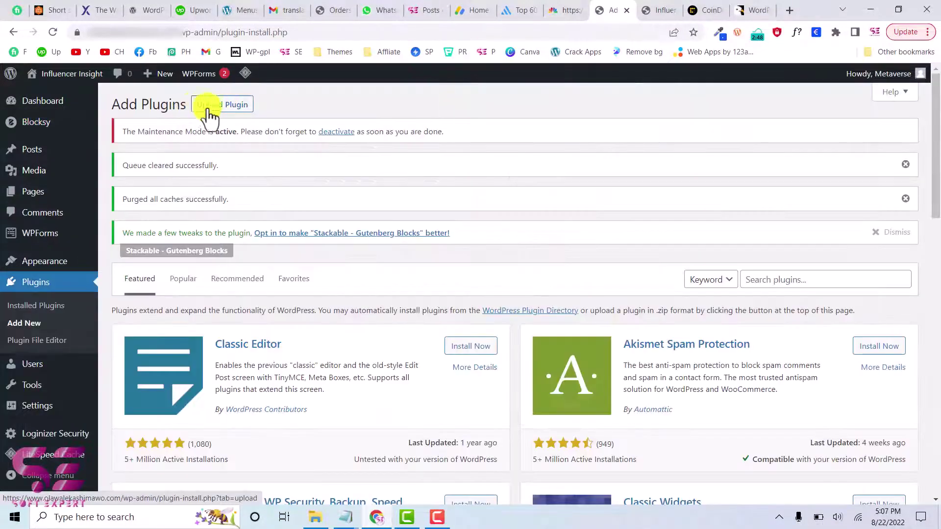
{"action": "left_click", "coordinate": [228, 106]}
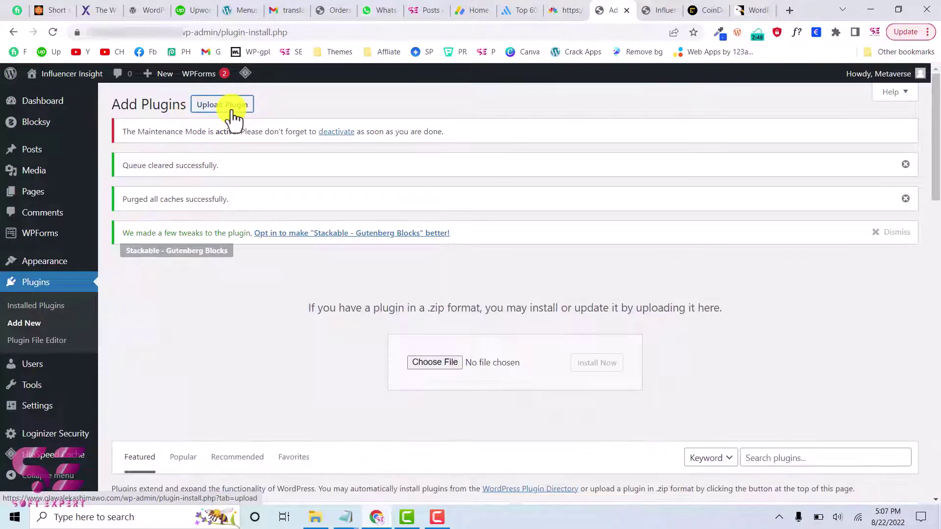
Step: Upload wp-automatic-v3.57.0.zip from the Installation File folder, then install and activate the plugin
{"action": "left_click", "coordinate": [443, 365]}
{"action": "double_click", "coordinate": [152, 104]}
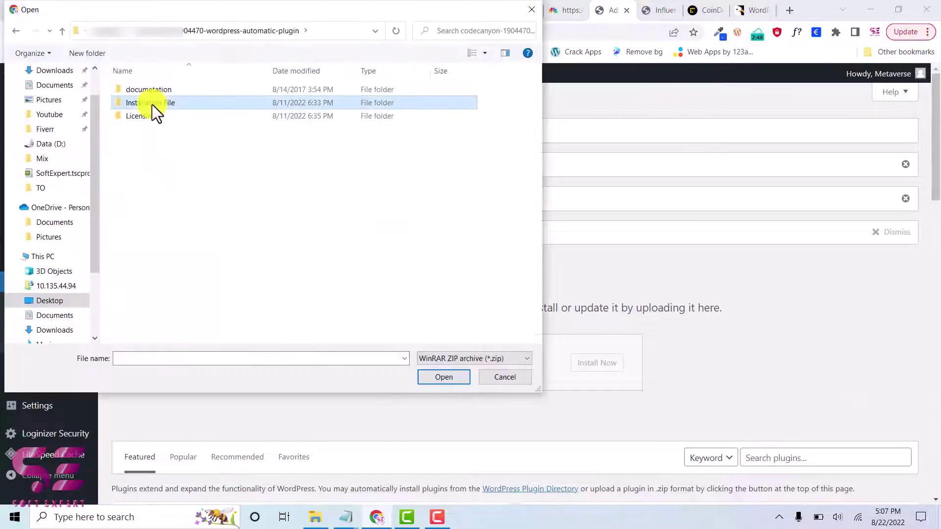
{"action": "left_click", "coordinate": [147, 90]}
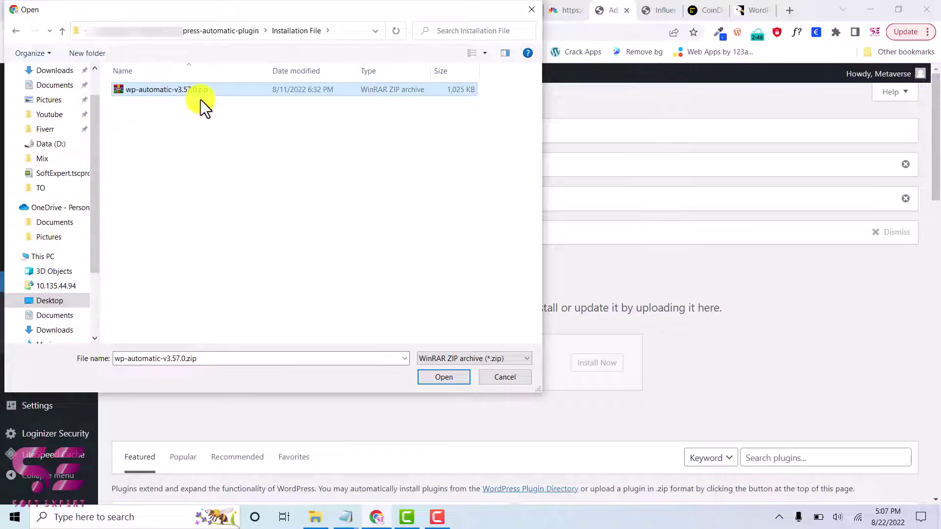
{"action": "left_click", "coordinate": [436, 377]}
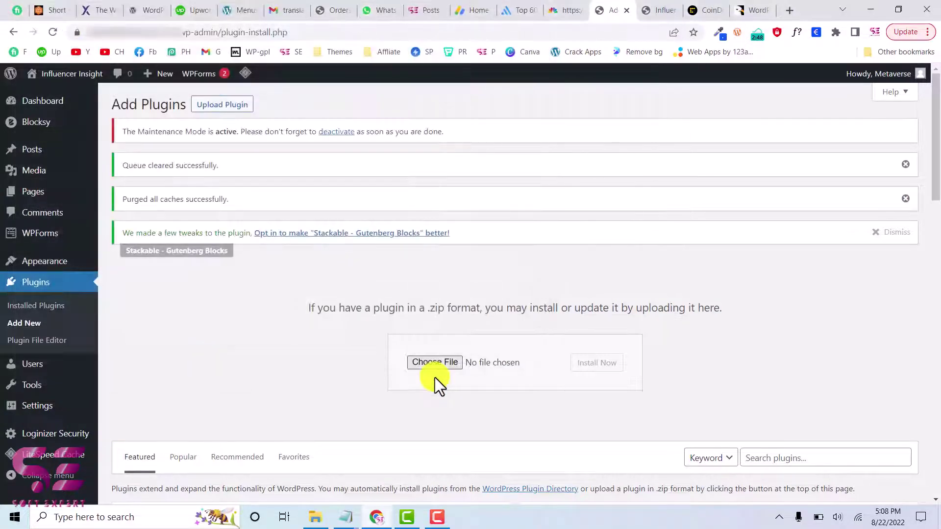
{"action": "left_click", "coordinate": [610, 371]}
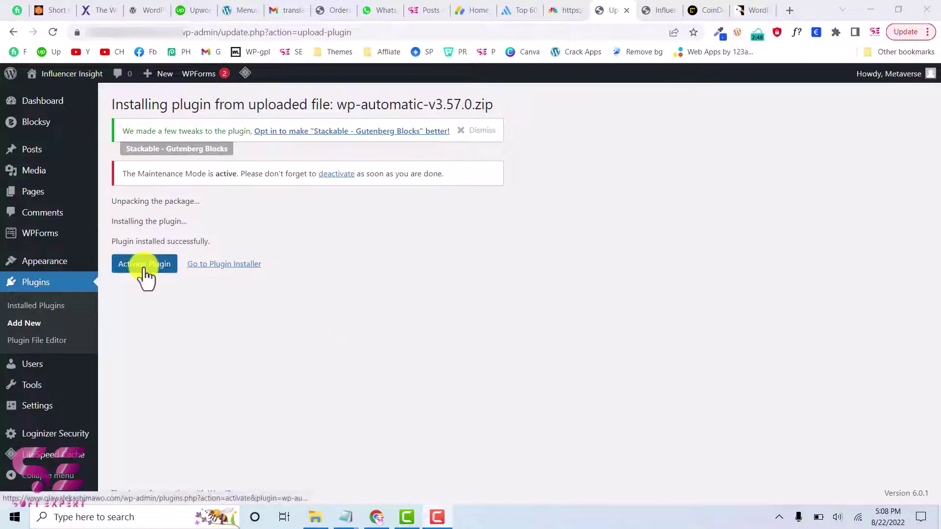
{"action": "left_click", "coordinate": [145, 264]}
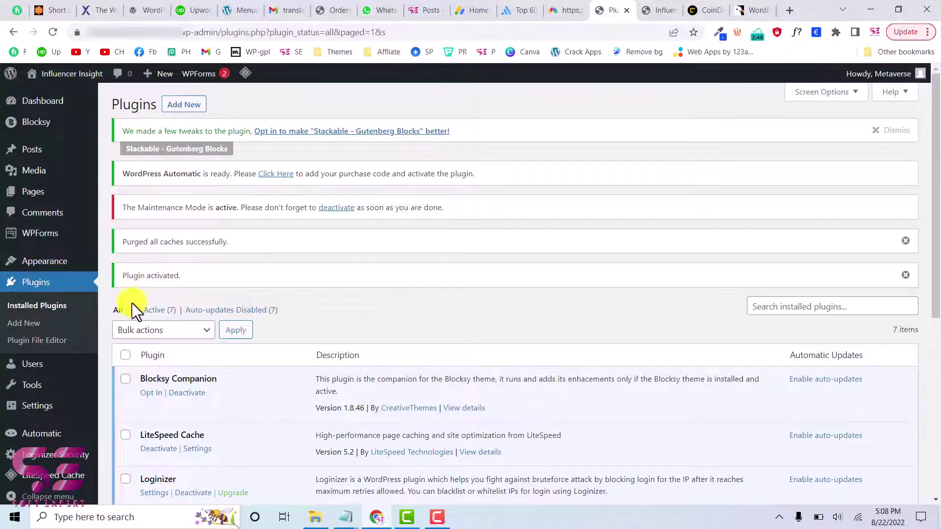
Step: In the Automatic plugin's general settings, paste the plugin purchase code and save the license
{"action": "mouse_move", "coordinate": [17, 432]}
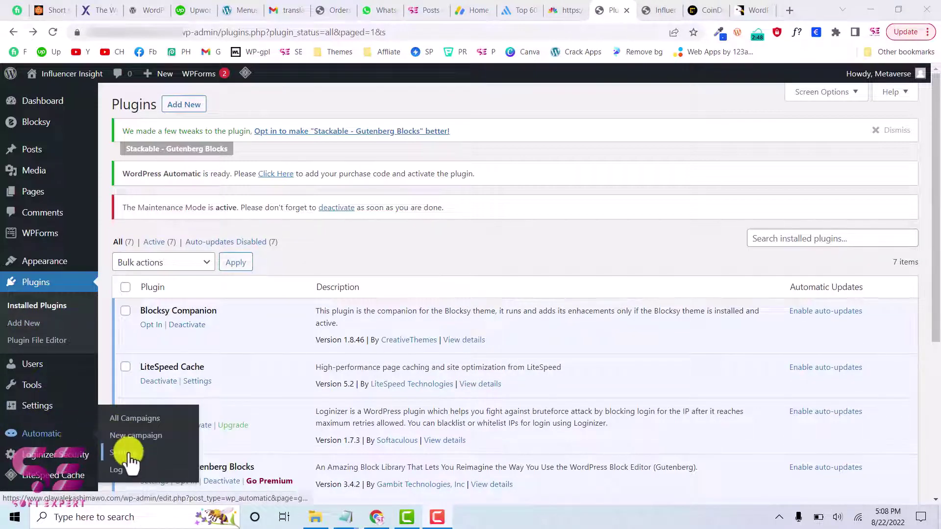
{"action": "left_click", "coordinate": [129, 455]}
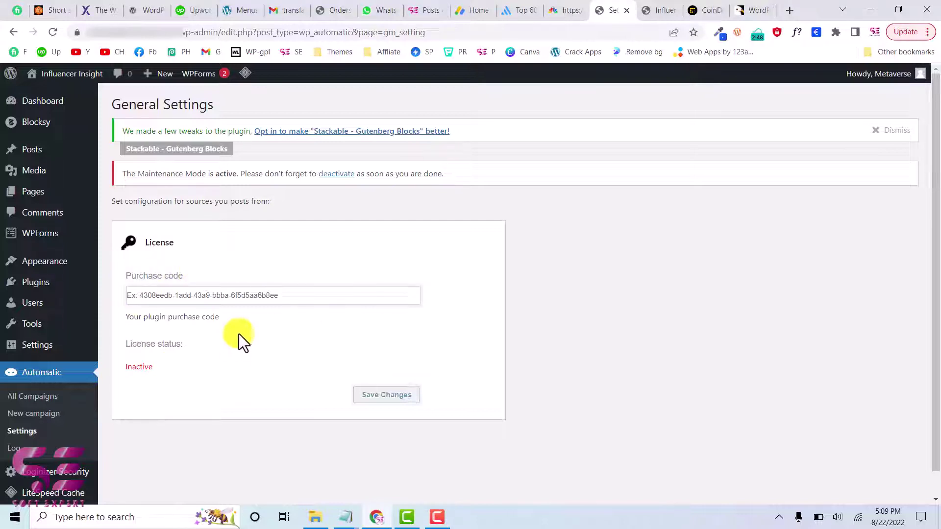
{"action": "key", "text": "ctrl+v"}
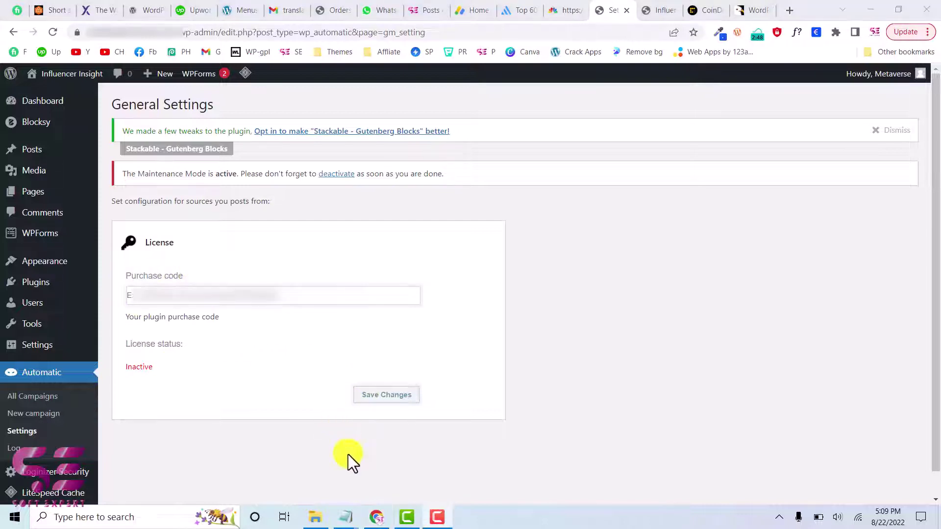
{"action": "left_click", "coordinate": [328, 295]}
{"action": "left_click", "coordinate": [380, 400]}
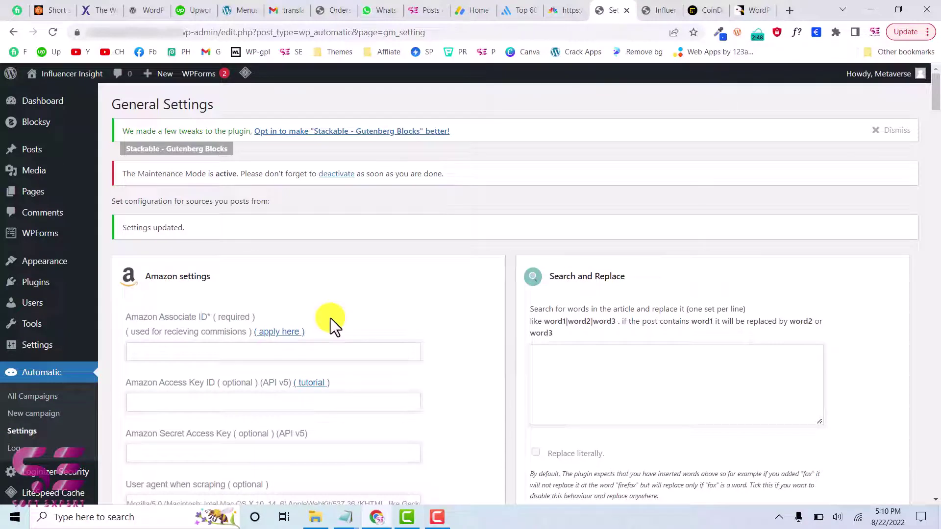
Step: Review the Automatic plugin's Amazon, ClickBank and AliExpress source settings, and open the list of all campaigns
{"action": "scroll", "coordinate": [331, 319], "scroll_direction": "down", "scroll_amount": 1}
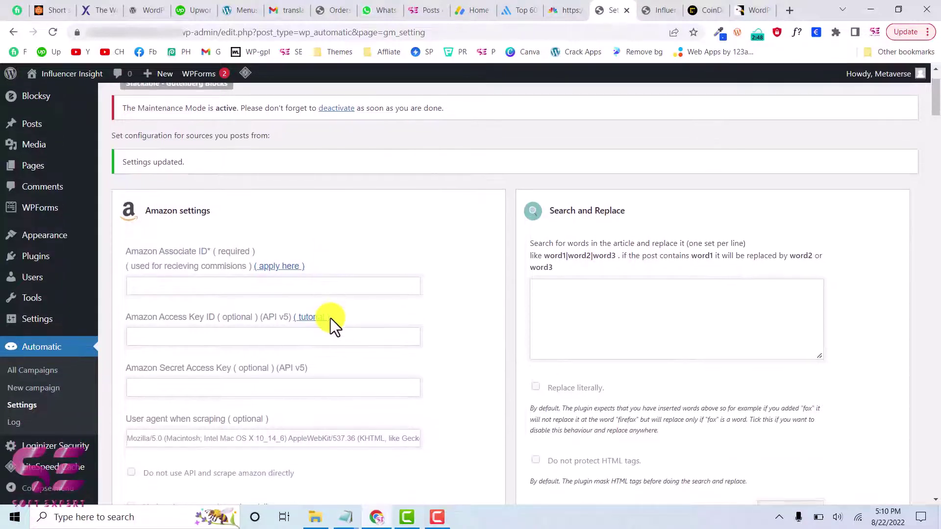
{"action": "scroll", "coordinate": [281, 220], "scroll_direction": "down", "scroll_amount": 6}
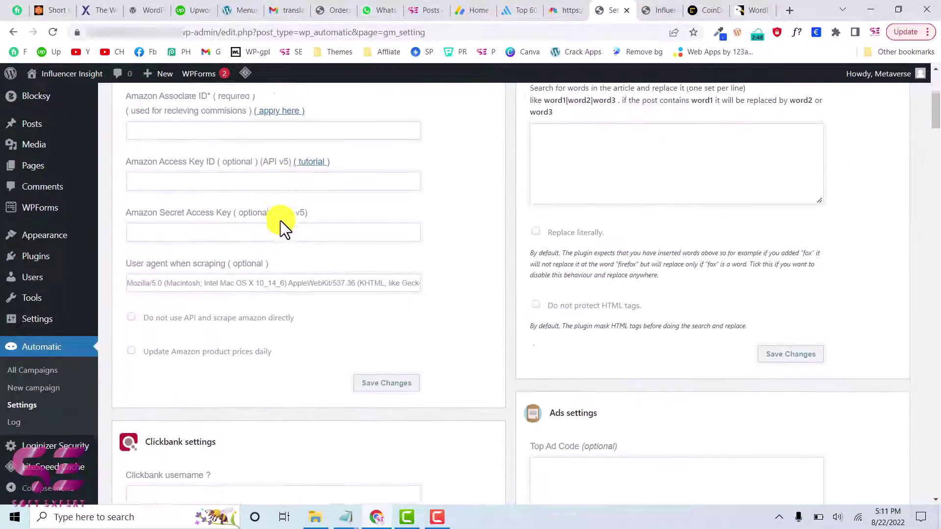
{"action": "scroll", "coordinate": [258, 225], "scroll_direction": "down", "scroll_amount": 3}
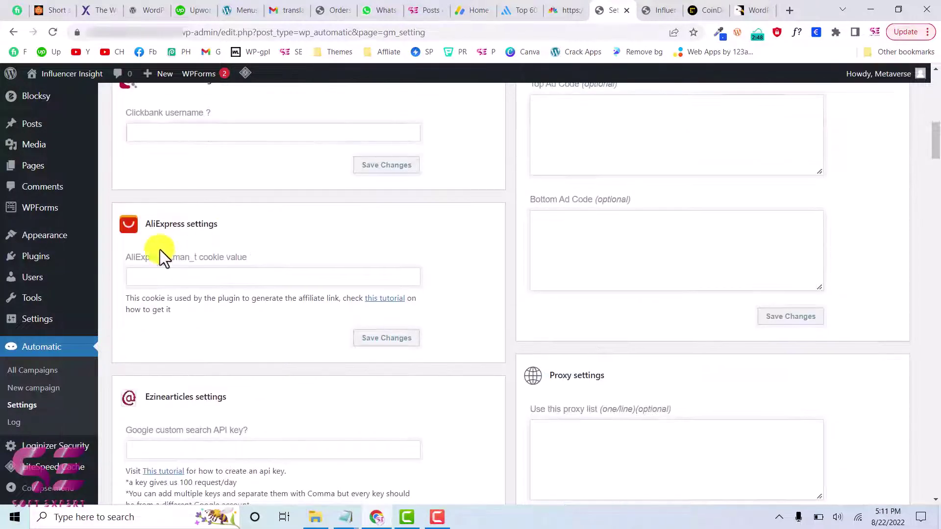
{"action": "scroll", "coordinate": [300, 258], "scroll_direction": "up", "scroll_amount": 10}
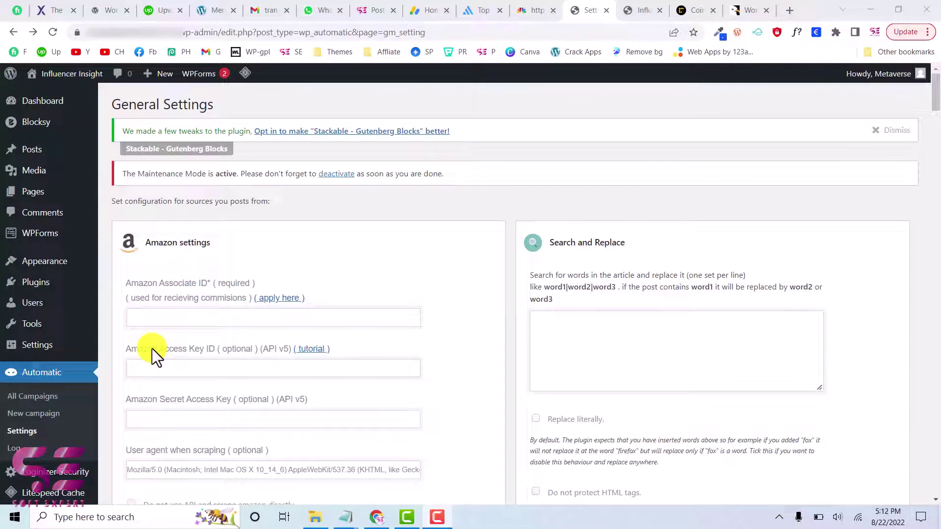
{"action": "left_click", "coordinate": [43, 398]}
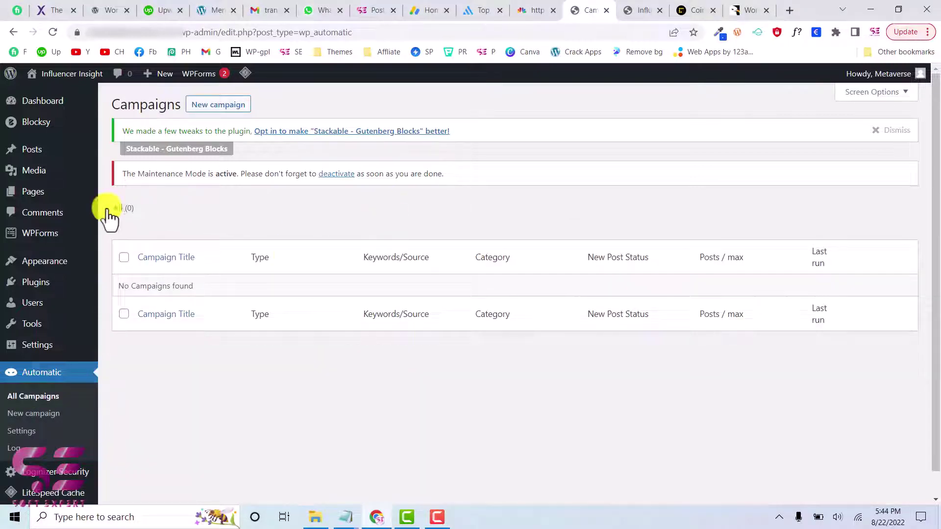
Step: Move all the imported demo posts to the trash with a bulk action
{"action": "left_click", "coordinate": [29, 156]}
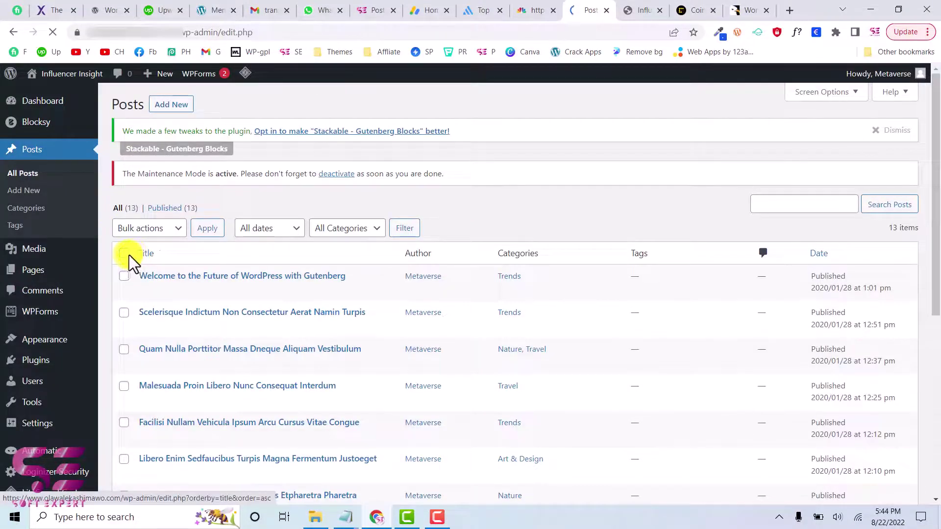
{"action": "left_click", "coordinate": [126, 254]}
{"action": "left_click", "coordinate": [159, 229]}
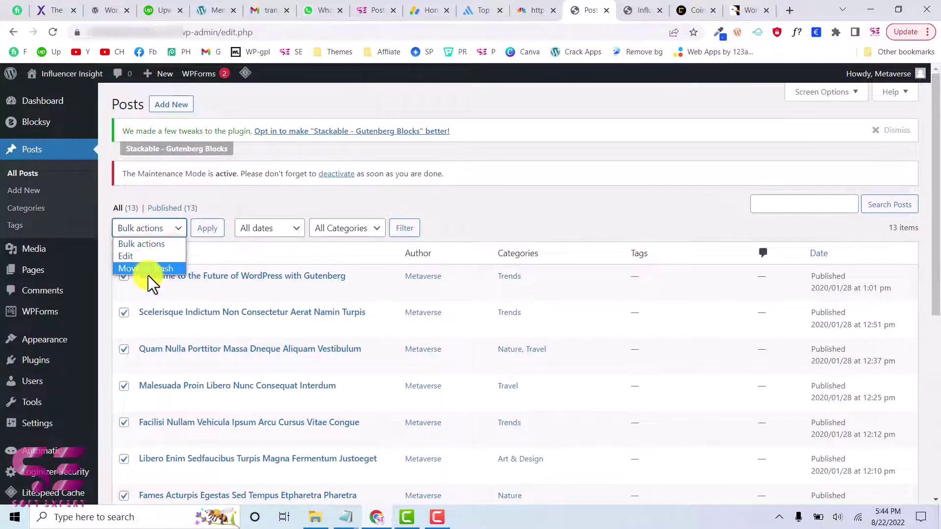
{"action": "left_click", "coordinate": [175, 267]}
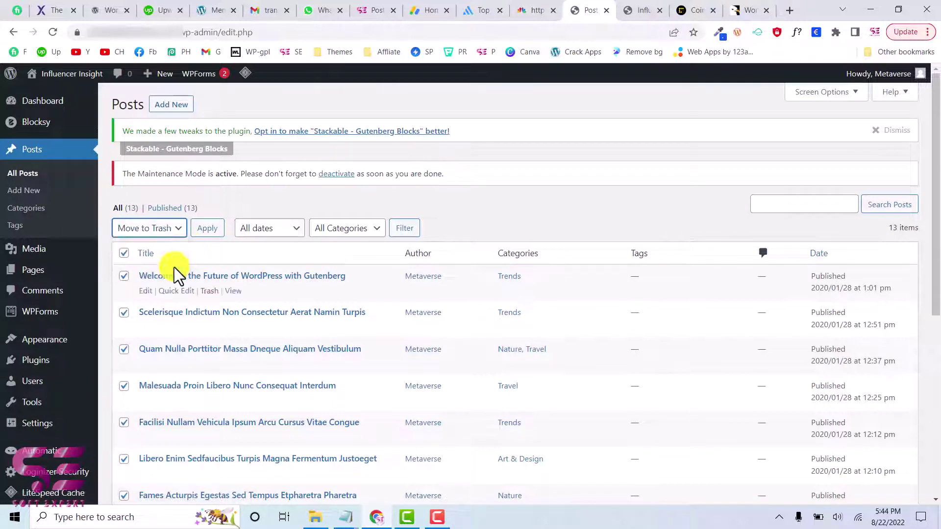
{"action": "left_click", "coordinate": [209, 228]}
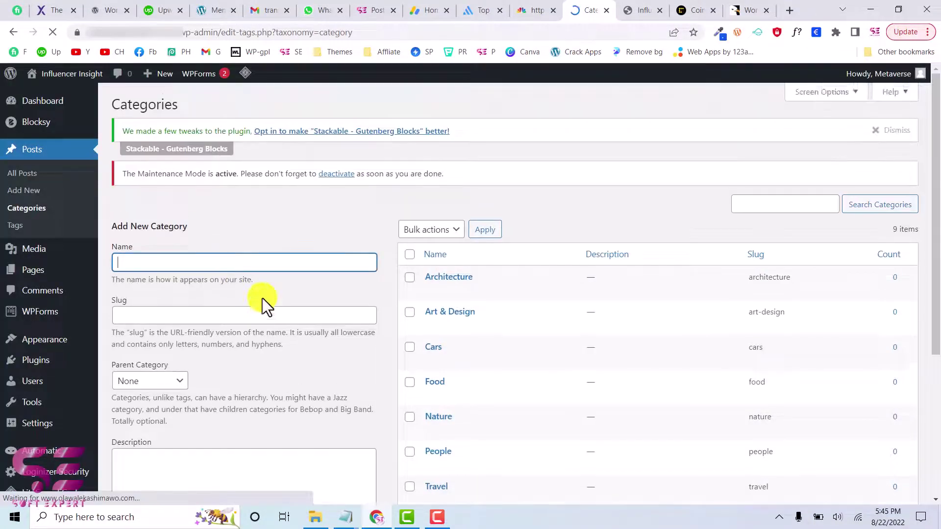
Step: Bulk delete all the demo post categories, from Architecture to Trends, leaving only Uncategorized
{"action": "scroll", "coordinate": [263, 298], "scroll_direction": "down", "scroll_amount": 1}
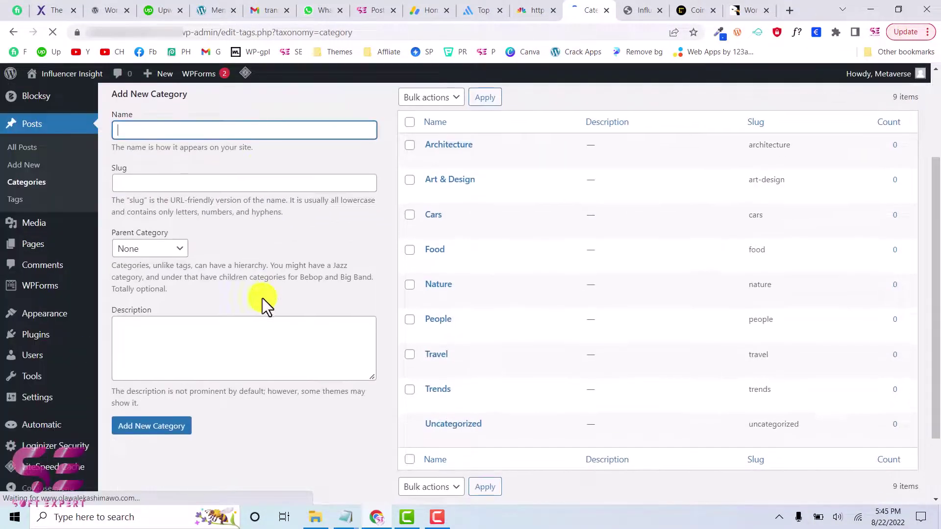
{"action": "left_click", "coordinate": [410, 122]}
{"action": "left_click", "coordinate": [425, 98]}
{"action": "left_click", "coordinate": [419, 123]}
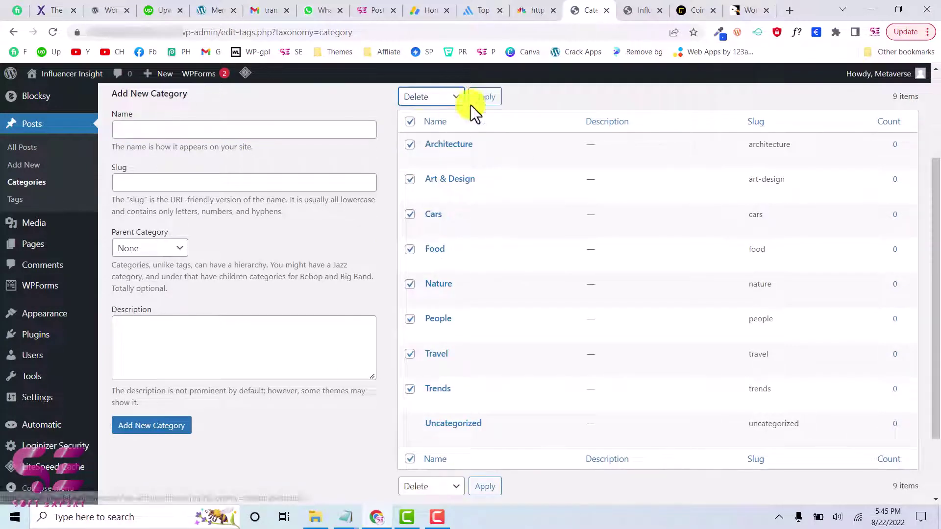
{"action": "left_click", "coordinate": [483, 98]}
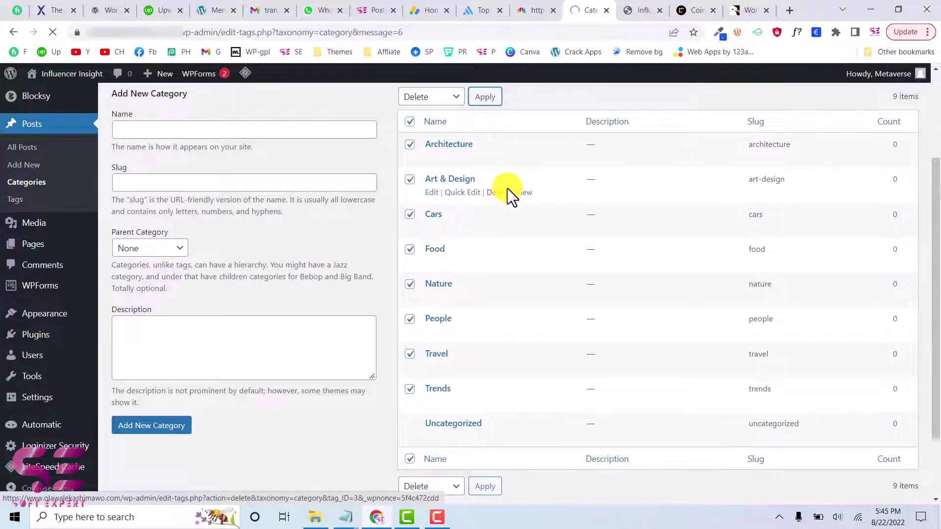
Step: Add a new post category named Bitcoins with no parent category
{"action": "scroll", "coordinate": [477, 289], "scroll_direction": "down", "scroll_amount": 2}
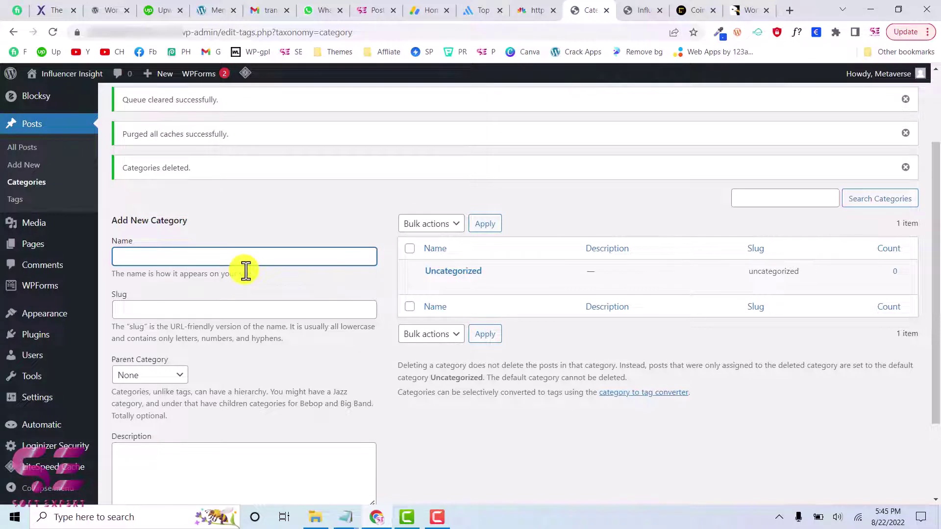
{"action": "type", "text": "Bitcoins"}
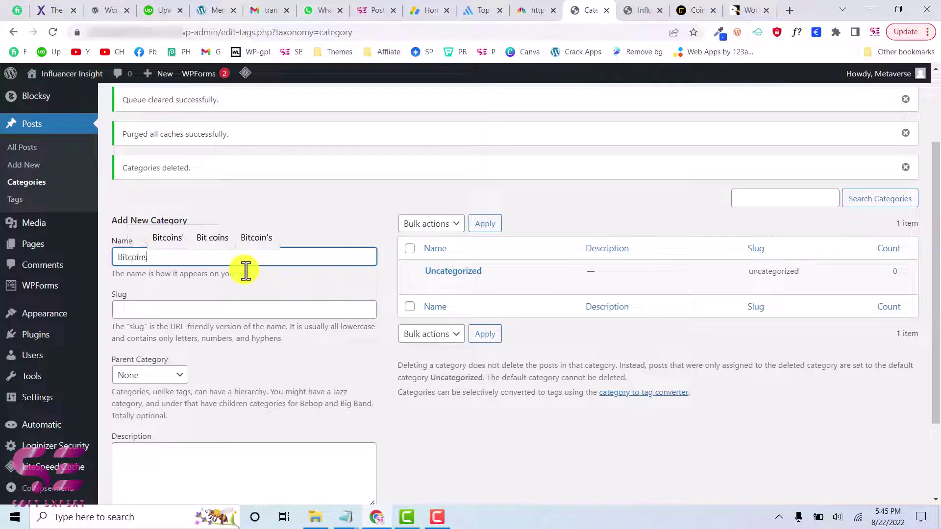
{"action": "scroll", "coordinate": [202, 328], "scroll_direction": "down", "scroll_amount": 2}
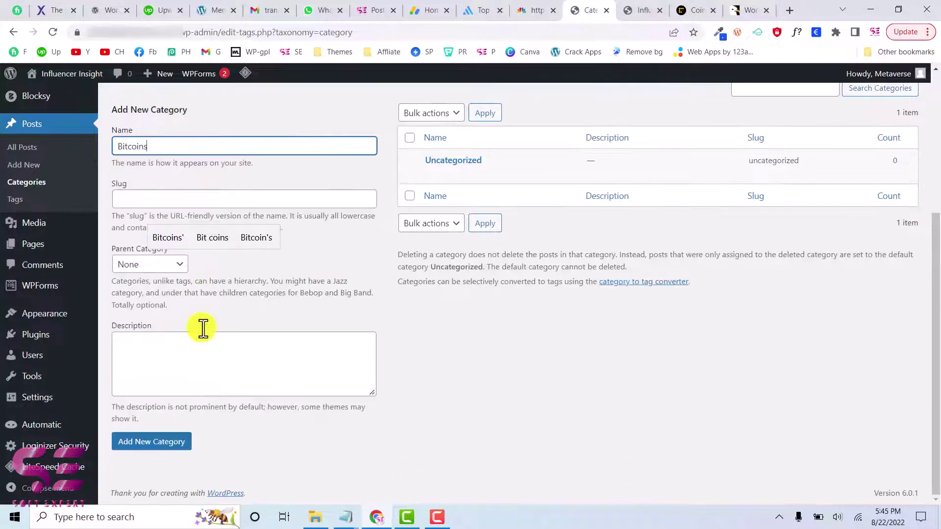
{"action": "left_click", "coordinate": [249, 456]}
{"action": "left_click", "coordinate": [165, 433]}
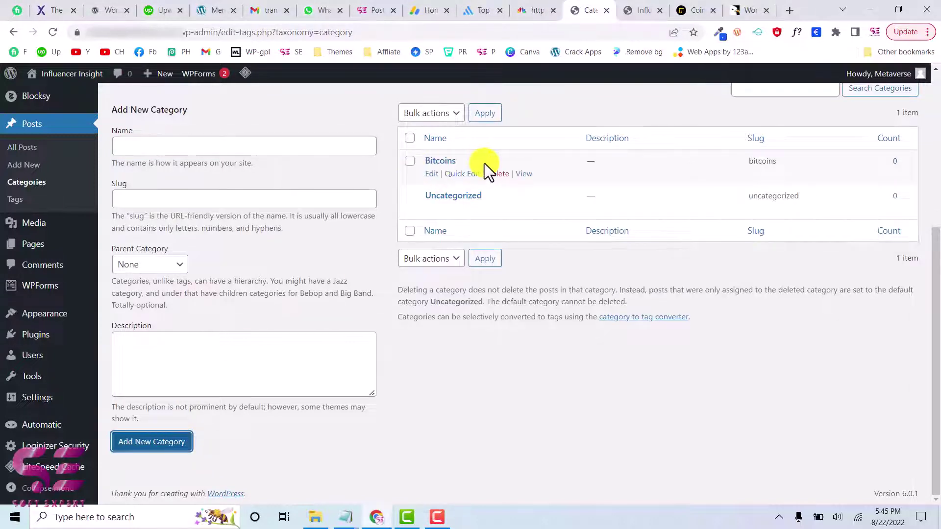
Step: Open a new Automatic campaign, and reload the Blocksy News homepage to check that the demo posts are removed
{"action": "mouse_move", "coordinate": [20, 427]}
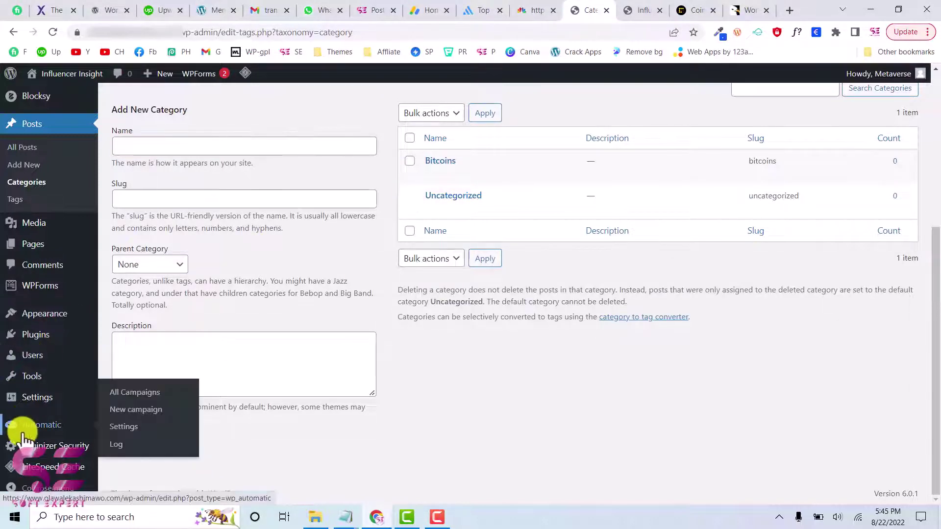
{"action": "left_click", "coordinate": [165, 416]}
{"action": "left_click", "coordinate": [635, 12]}
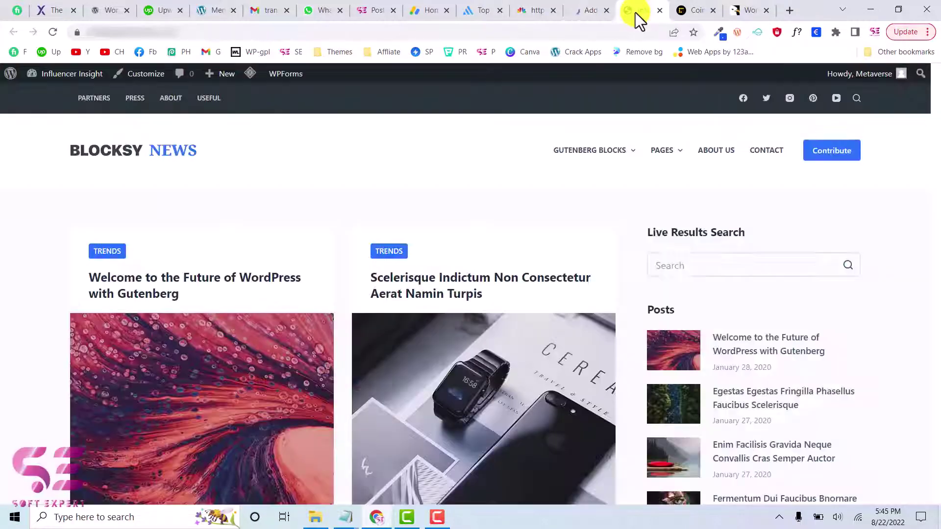
{"action": "left_click", "coordinate": [52, 32]}
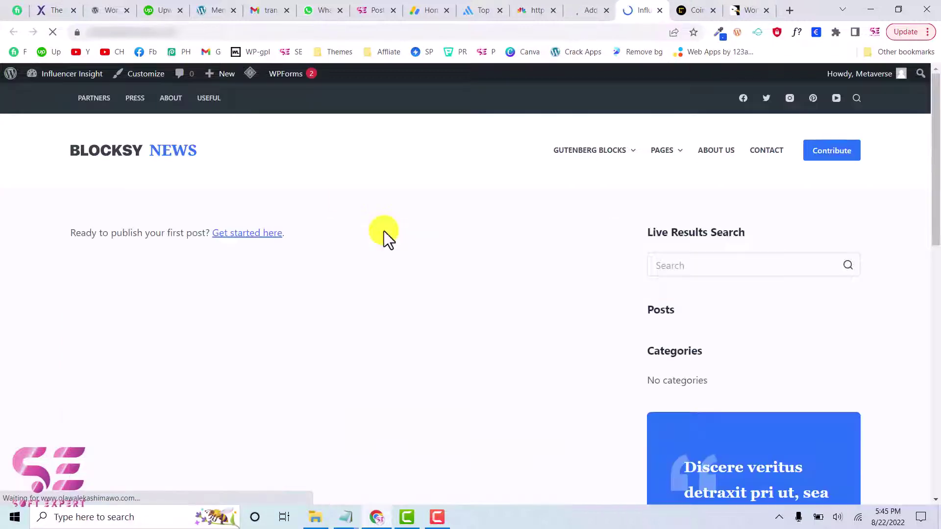
Step: Look over the emptied homepage, and title the new Automatic campaign Bitcoin
{"action": "scroll", "coordinate": [431, 286], "scroll_direction": "down", "scroll_amount": 10}
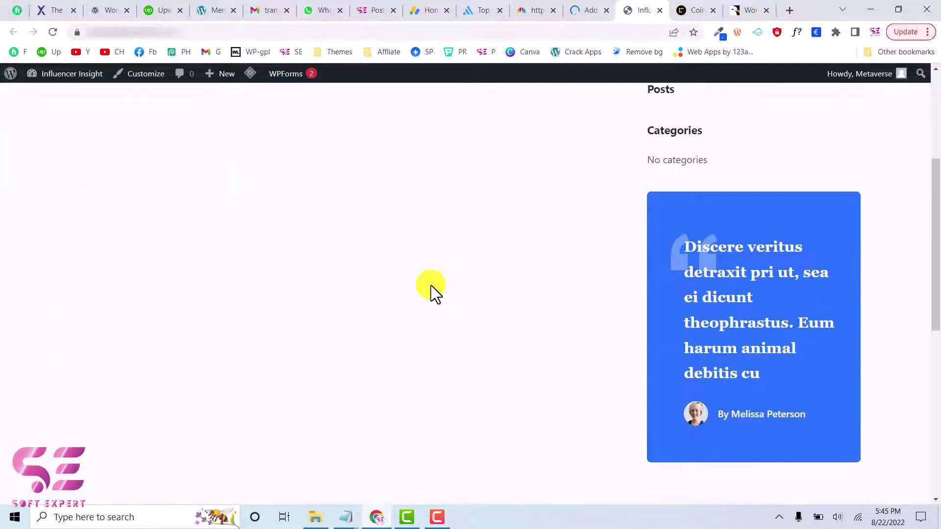
{"action": "scroll", "coordinate": [431, 286], "scroll_direction": "up", "scroll_amount": 10}
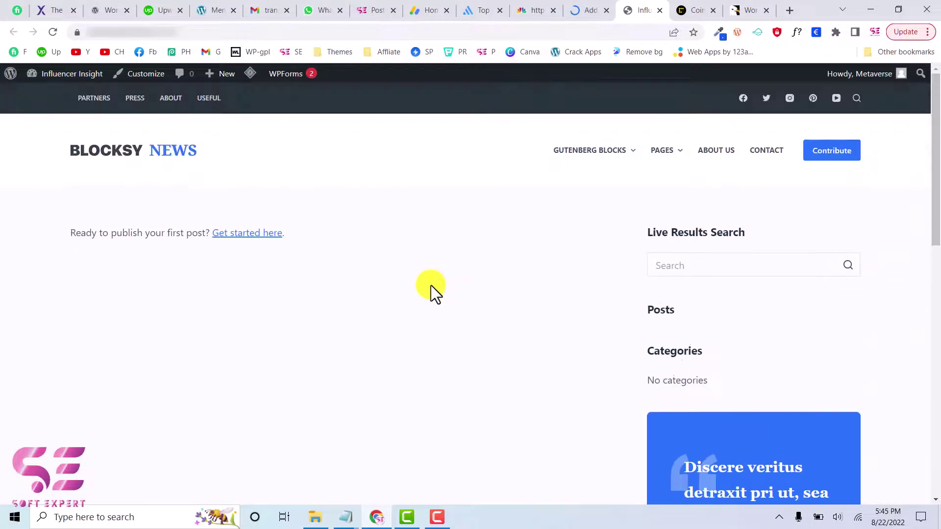
{"action": "left_click", "coordinate": [580, 13]}
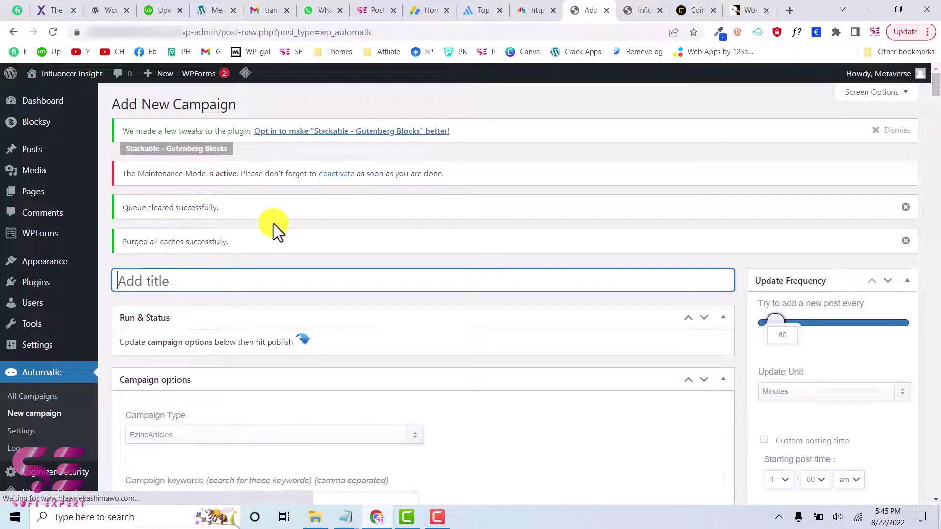
{"action": "scroll", "coordinate": [304, 296], "scroll_direction": "down", "scroll_amount": 2}
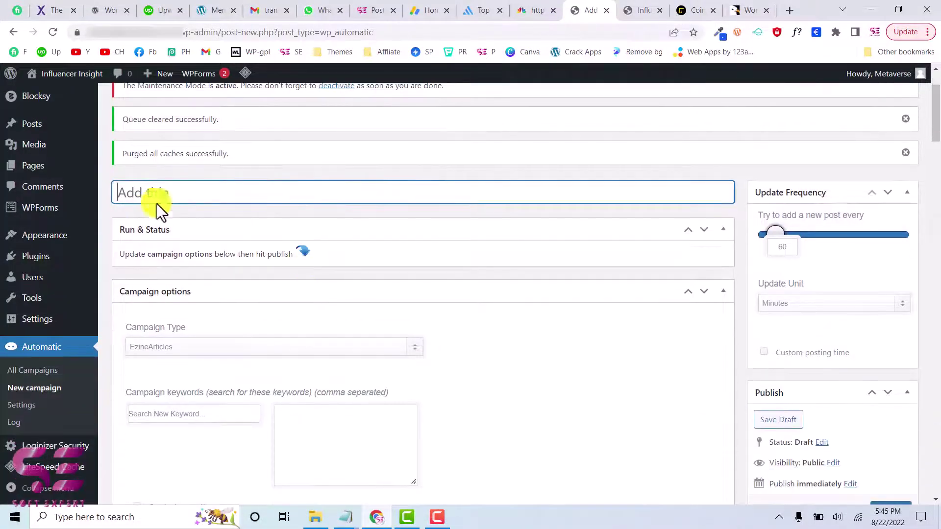
{"action": "type", "text": "Bit"}
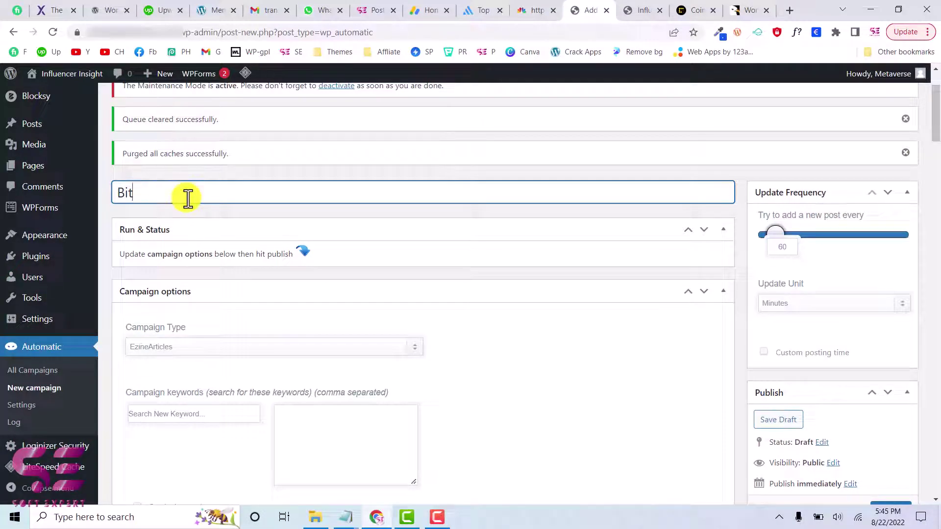
{"action": "type", "text": "ccoinoin"}
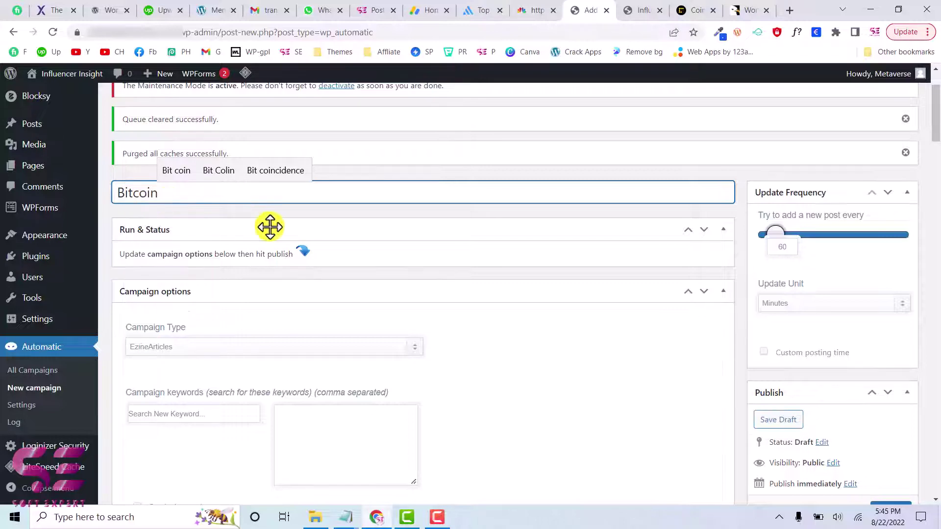
Step: Set the campaign type to Feeds and the maximum number of posts to 4204
{"action": "scroll", "coordinate": [269, 225], "scroll_direction": "down", "scroll_amount": 3}
{"action": "left_click", "coordinate": [185, 200]}
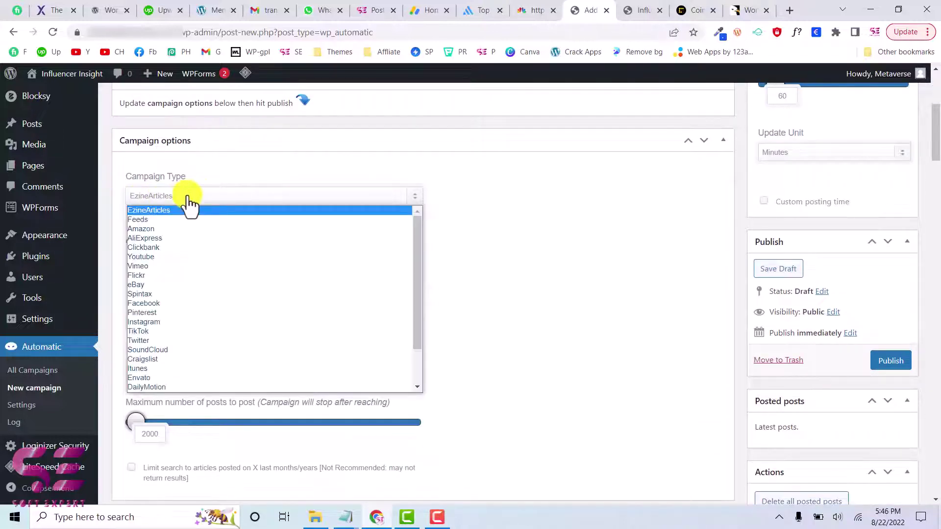
{"action": "left_click", "coordinate": [148, 220]}
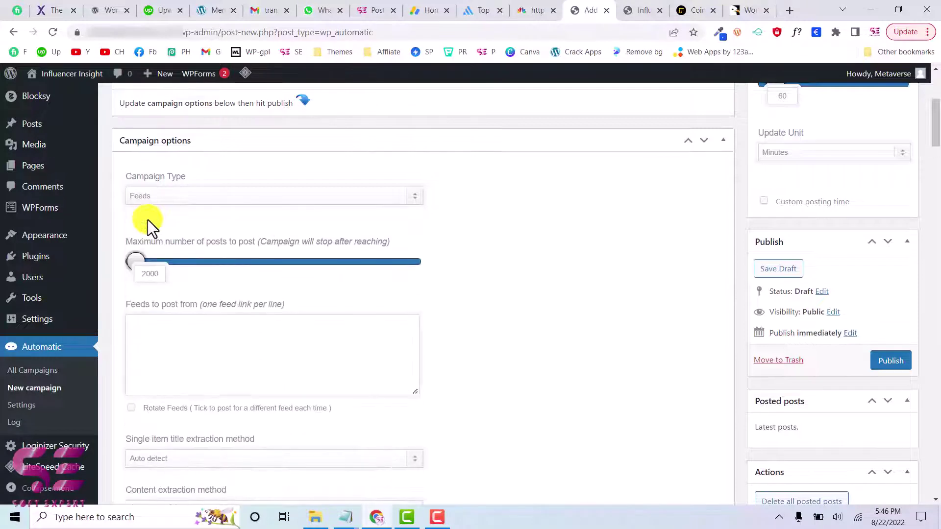
{"action": "scroll", "coordinate": [148, 220], "scroll_direction": "down", "scroll_amount": 1}
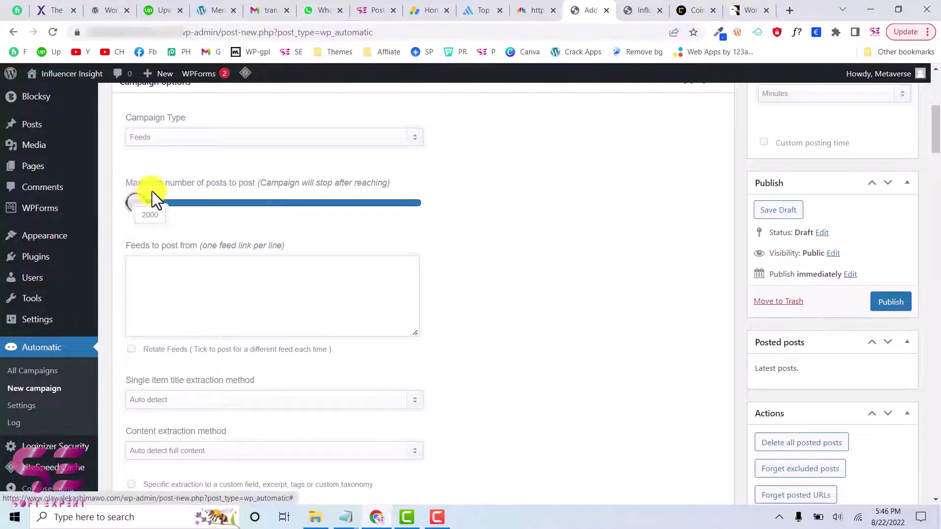
{"action": "left_click_drag", "start_coordinate": [140, 199], "coordinate": [138, 201]}
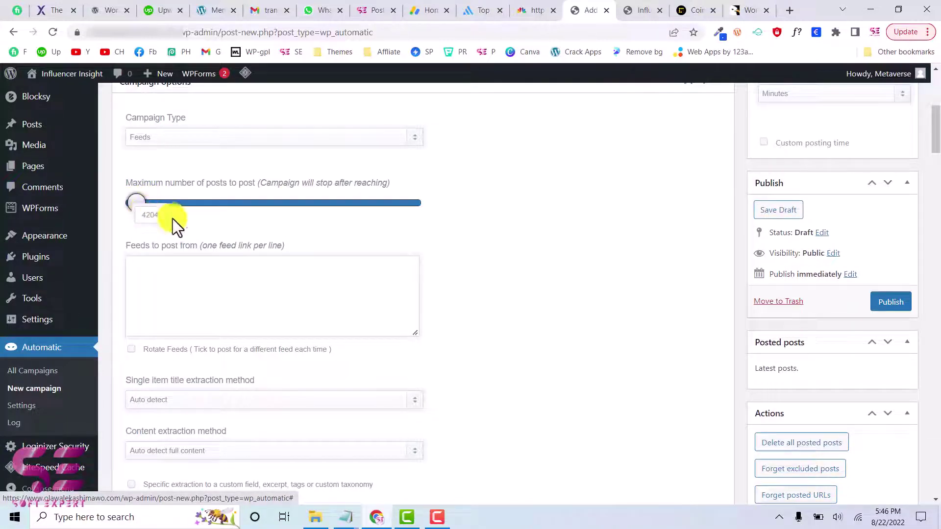
{"action": "left_click", "coordinate": [202, 262]}
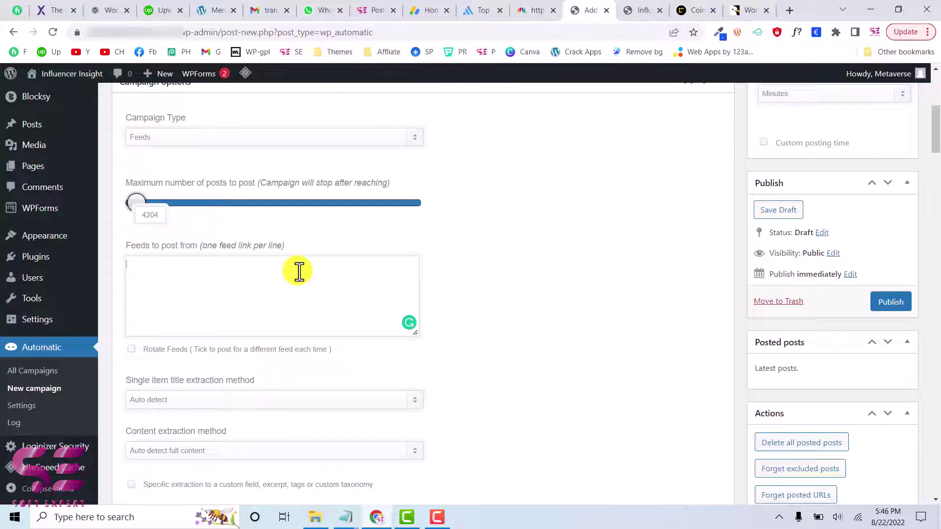
Step: Search Google for "bitcoin website rss" in a new tab and open Feedspot's Top 100 Cryptocurrency RSS Feeds list
{"action": "left_click", "coordinate": [786, 14]}
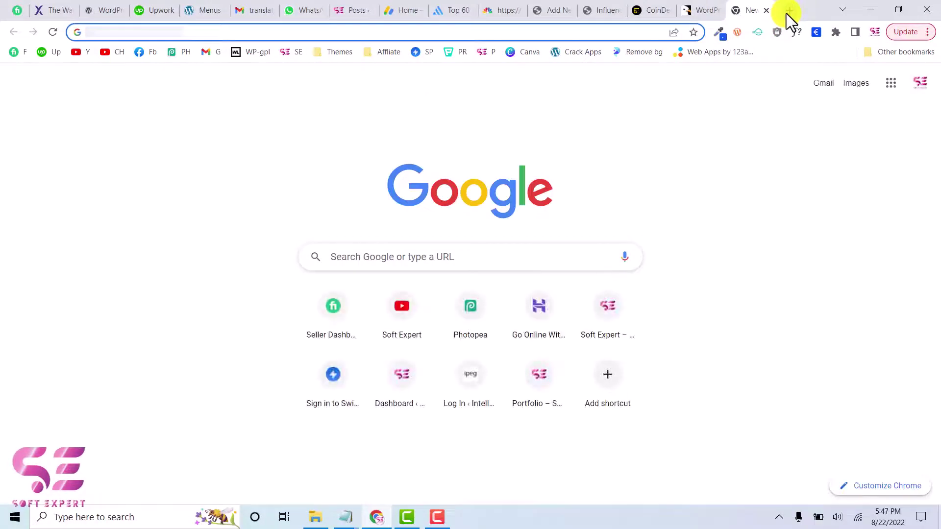
{"action": "type", "text": "bit"}
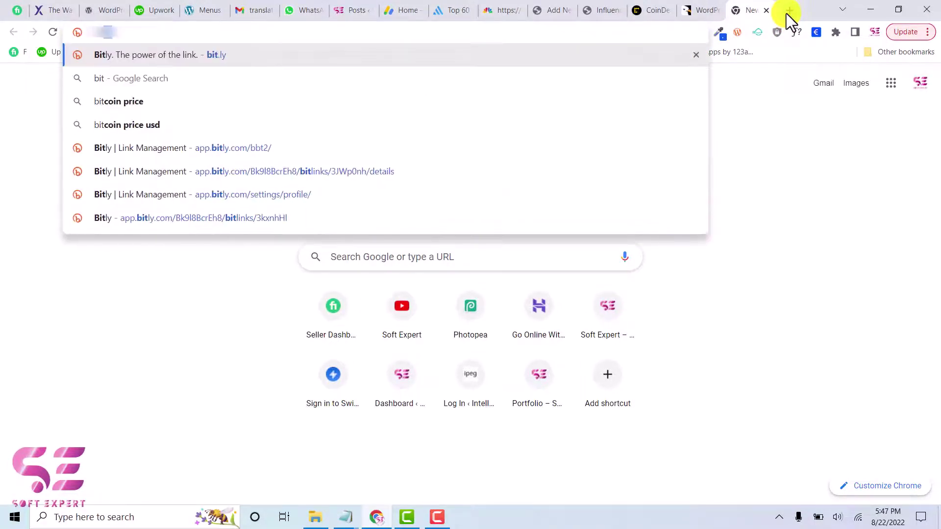
{"action": "type", "text": "coin"}
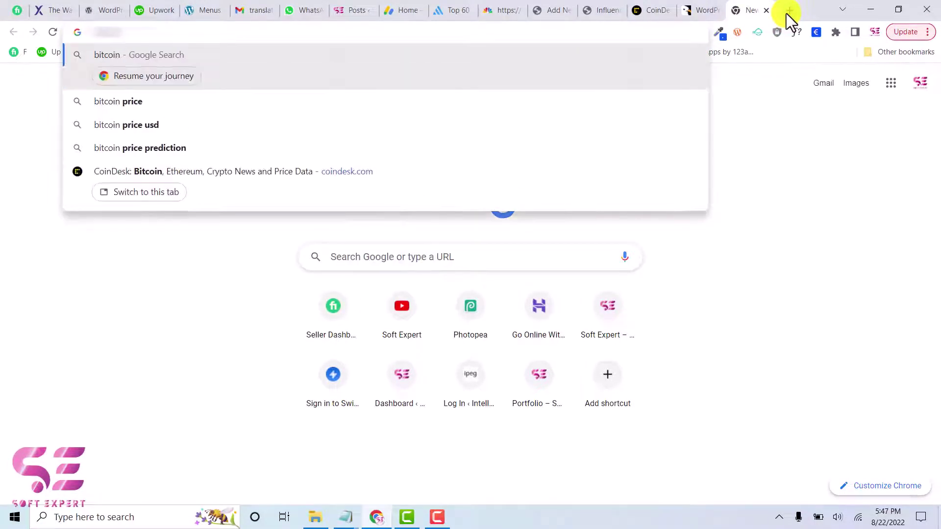
{"action": "type", "text": " website rss"}
{"action": "key", "text": "Return"}
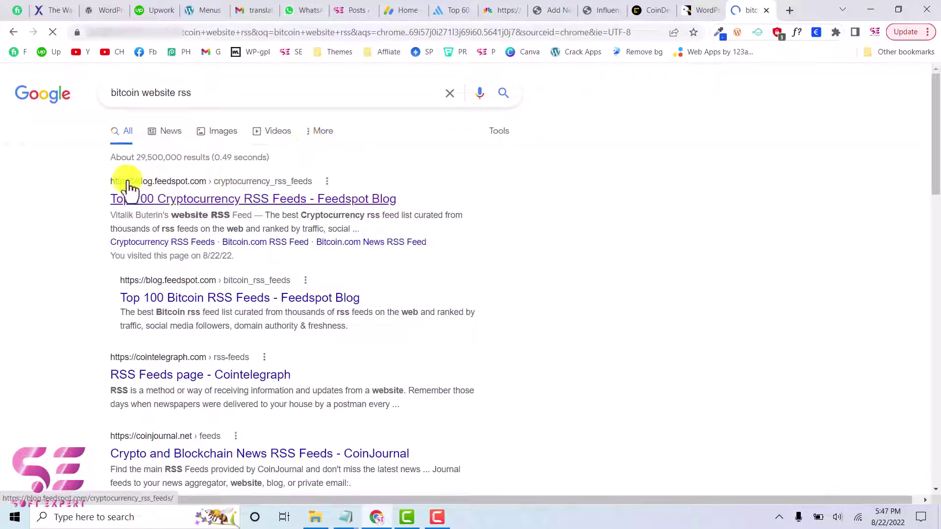
{"action": "left_click", "coordinate": [211, 202]}
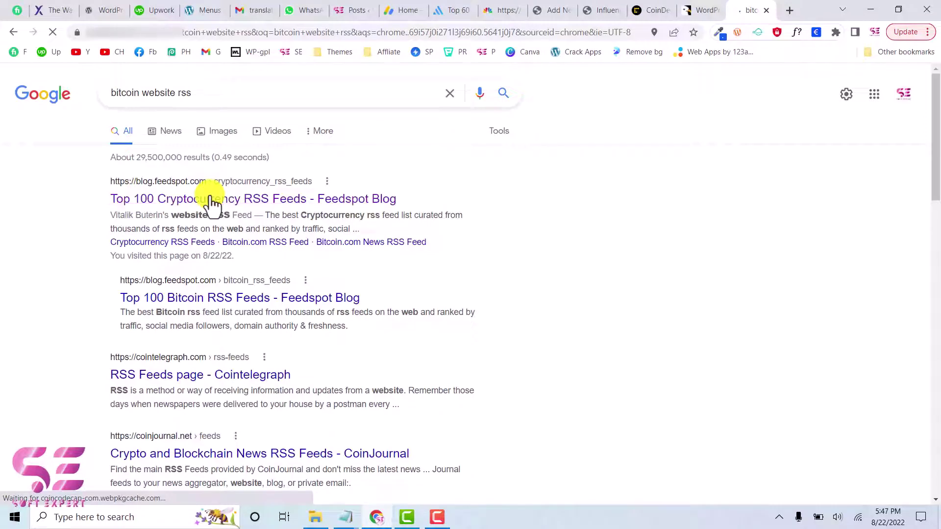
{"action": "scroll", "coordinate": [343, 269], "scroll_direction": "down", "scroll_amount": 10}
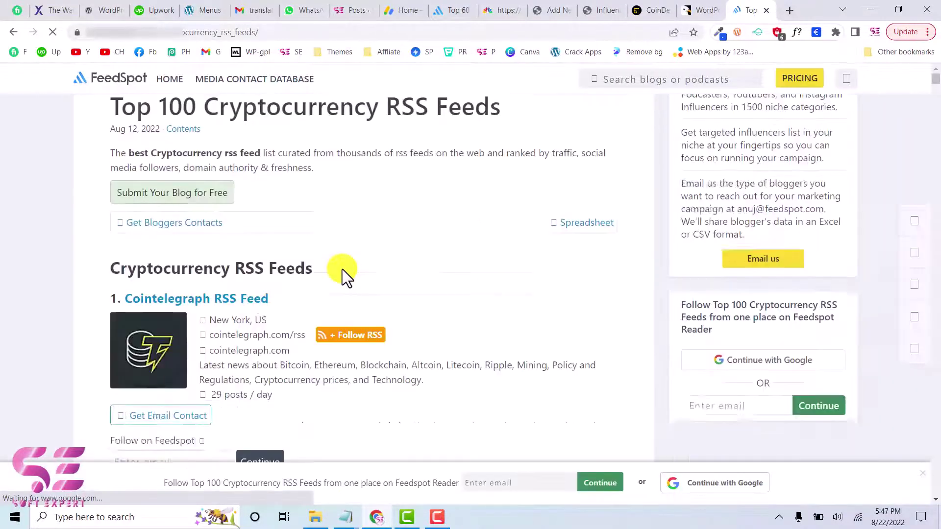
{"action": "scroll", "coordinate": [342, 269], "scroll_direction": "up", "scroll_amount": 8}
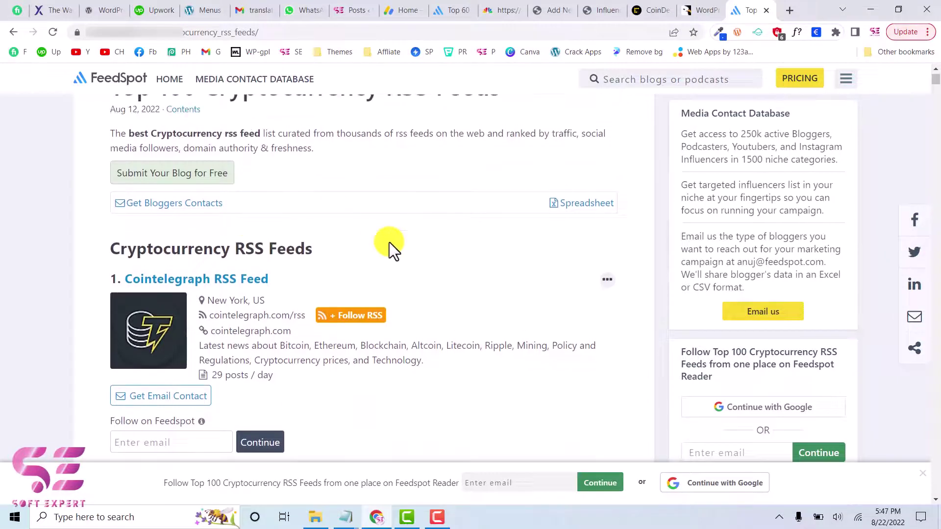
Step: Find and open the RSS feed of the CoinDesk website, and look through its XML entries
{"action": "left_click", "coordinate": [646, 9]}
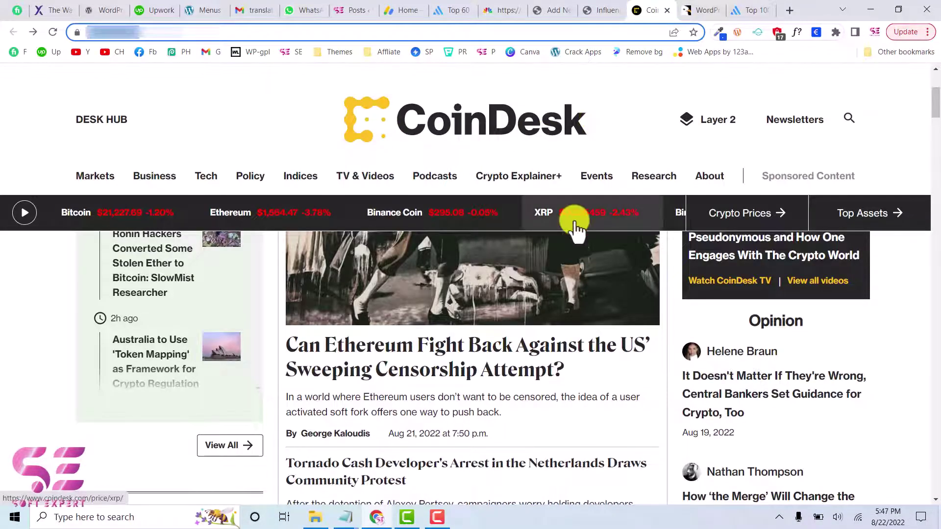
{"action": "scroll", "coordinate": [574, 227], "scroll_direction": "down", "scroll_amount": 5}
{"action": "scroll", "coordinate": [639, 239], "scroll_direction": "down", "scroll_amount": 15}
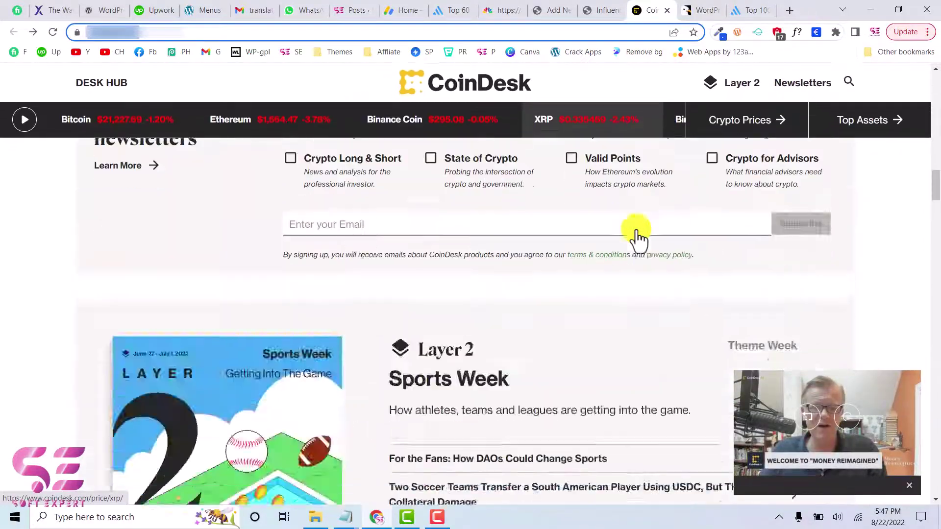
{"action": "scroll", "coordinate": [639, 239], "scroll_direction": "down", "scroll_amount": 1}
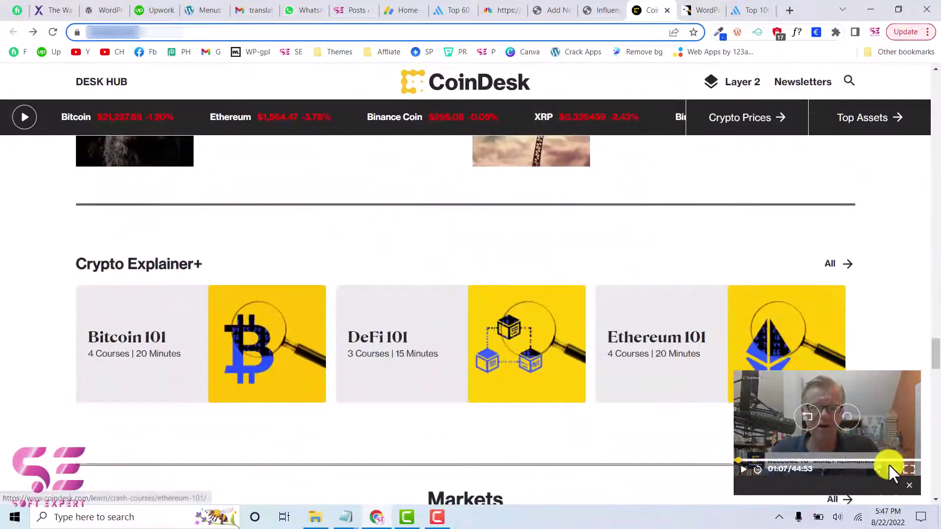
{"action": "left_click", "coordinate": [911, 487]}
{"action": "scroll", "coordinate": [816, 381], "scroll_direction": "down", "scroll_amount": 1}
{"action": "scroll", "coordinate": [816, 380], "scroll_direction": "down", "scroll_amount": 20}
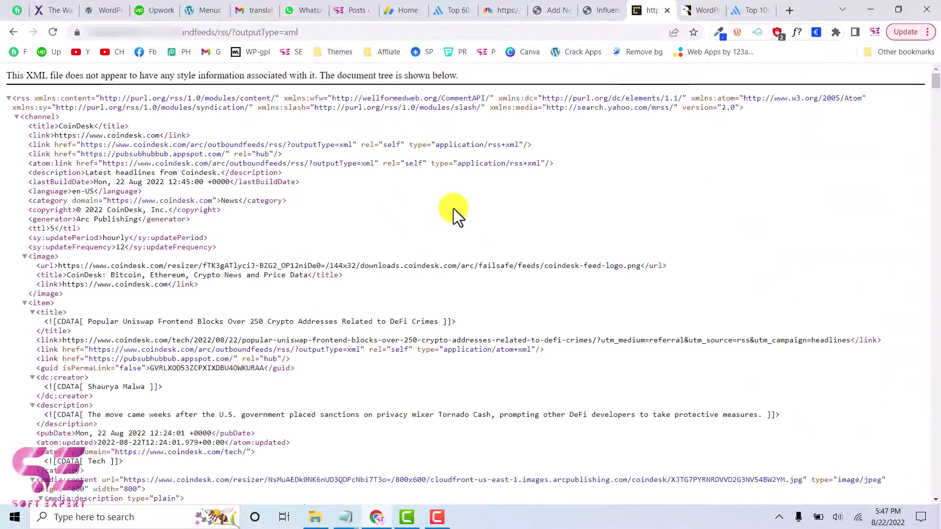
{"action": "scroll", "coordinate": [189, 260], "scroll_direction": "down", "scroll_amount": 15}
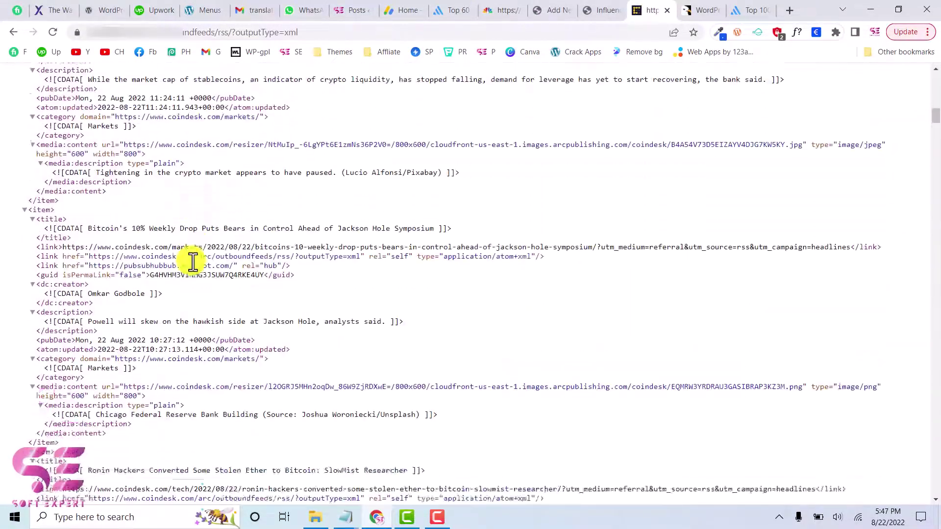
{"action": "scroll", "coordinate": [189, 260], "scroll_direction": "up", "scroll_amount": 15}
{"action": "scroll", "coordinate": [184, 226], "scroll_direction": "down", "scroll_amount": 10}
{"action": "scroll", "coordinate": [189, 237], "scroll_direction": "up", "scroll_amount": 10}
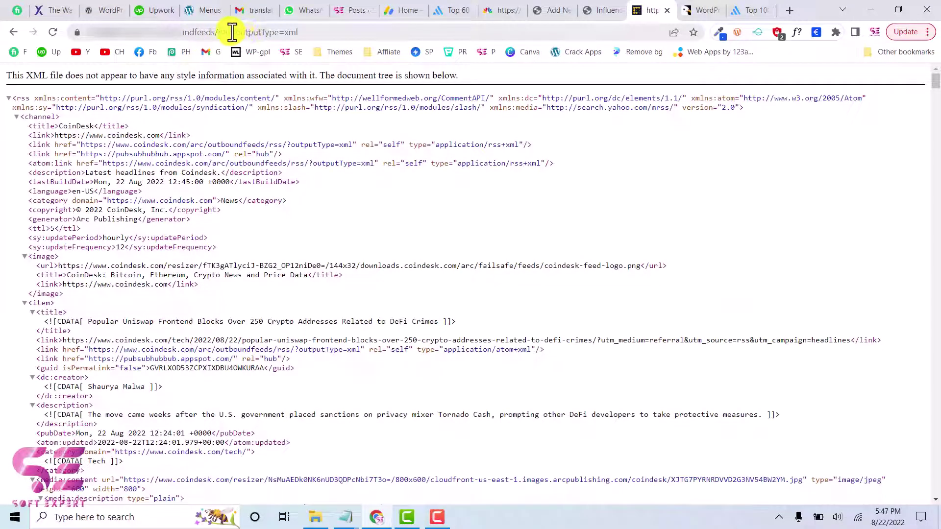
{"action": "left_click", "coordinate": [294, 31]}
{"action": "key", "text": "ctrl+c"}
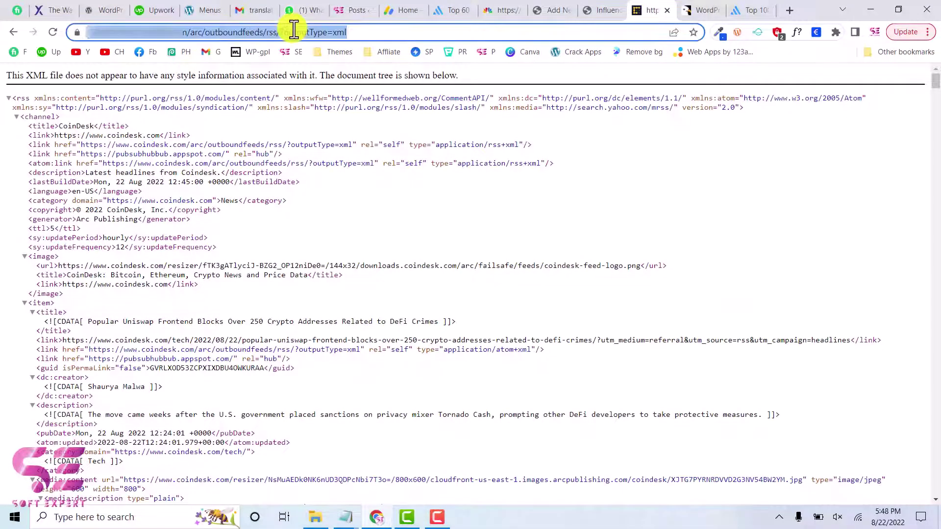
{"action": "left_click", "coordinate": [557, 9]}
{"action": "left_click", "coordinate": [259, 258]}
{"action": "key", "text": "ctrl+v"}
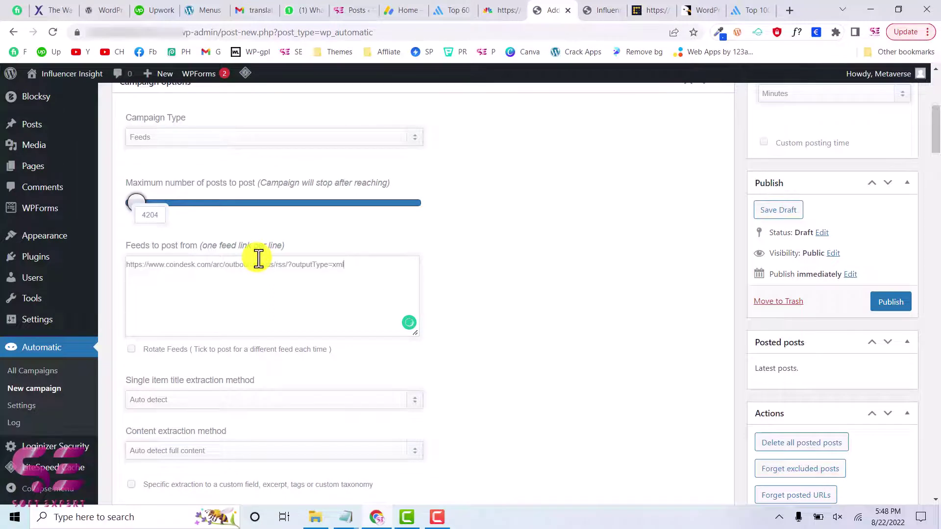
{"action": "scroll", "coordinate": [333, 349], "scroll_direction": "down", "scroll_amount": 2}
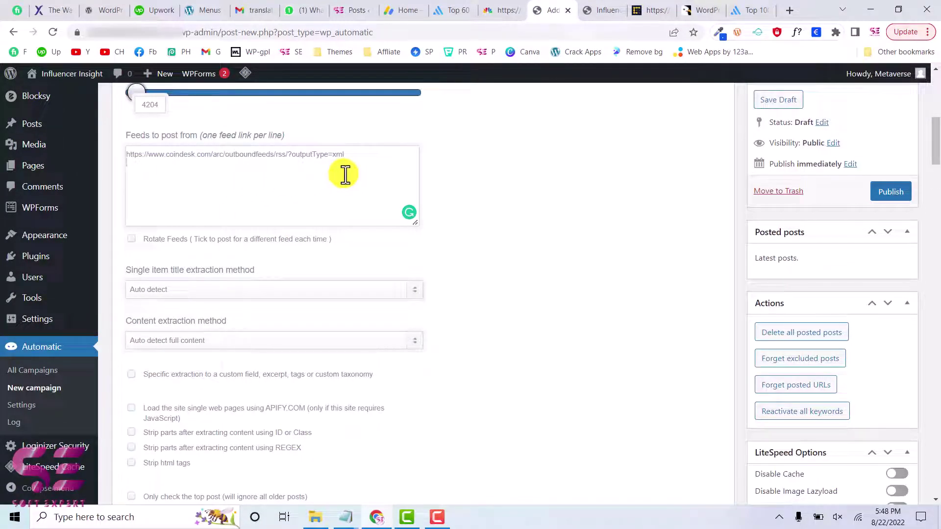
{"action": "left_click", "coordinate": [742, 6]}
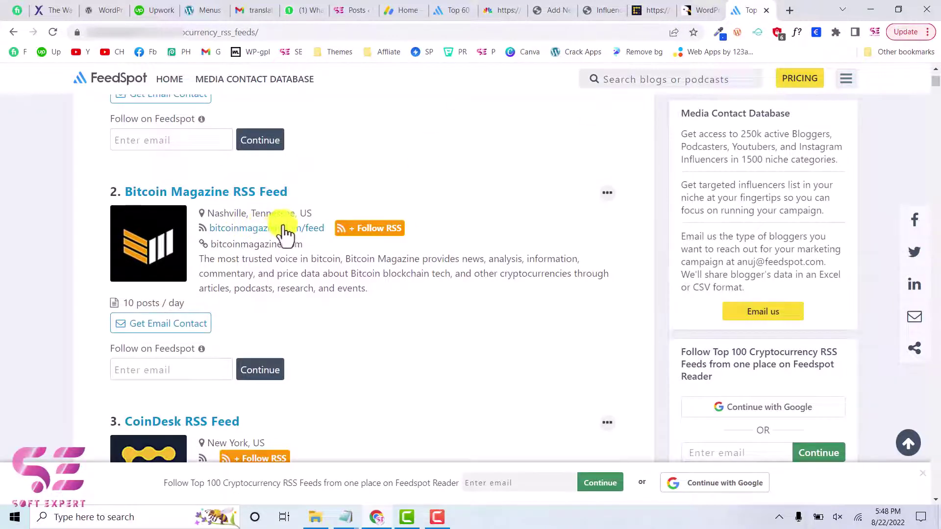
{"action": "right_click", "coordinate": [320, 231]}
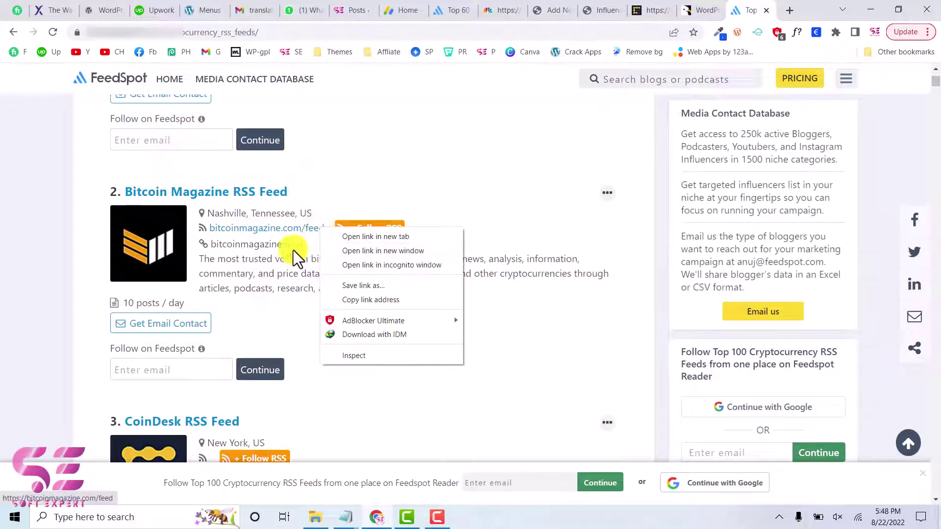
{"action": "left_click", "coordinate": [281, 228]}
{"action": "left_click", "coordinate": [281, 229]}
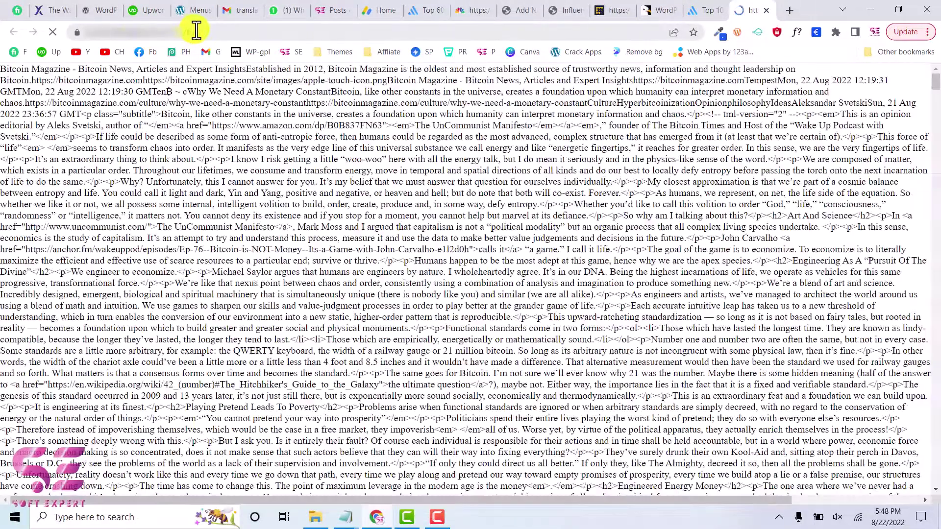
{"action": "left_click", "coordinate": [196, 31]}
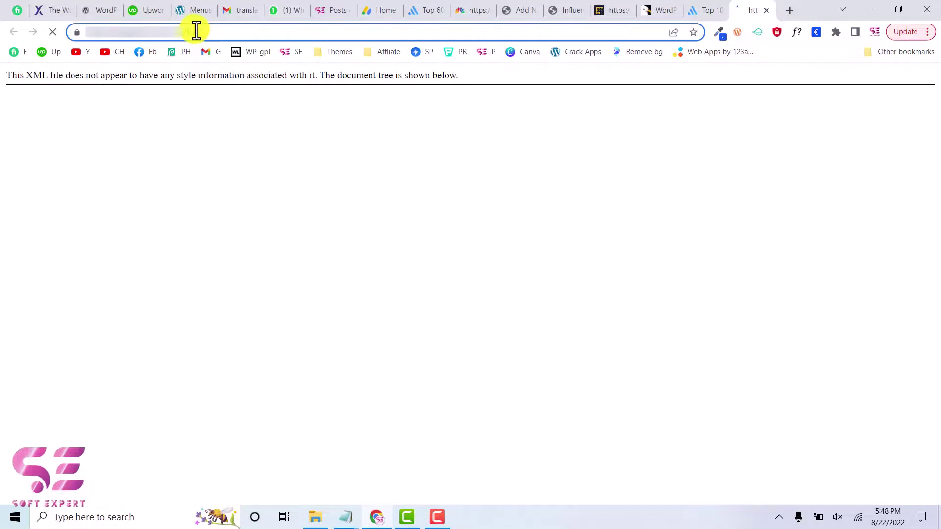
{"action": "left_click", "coordinate": [521, 10]}
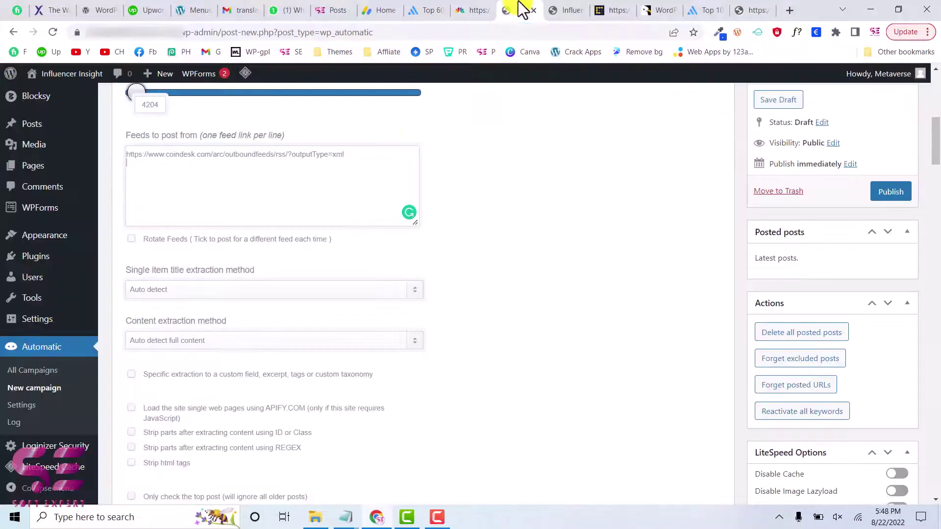
{"action": "left_click", "coordinate": [326, 169]}
{"action": "type", "text": "https://bitcoinmagazine.com/.rss/full/"}
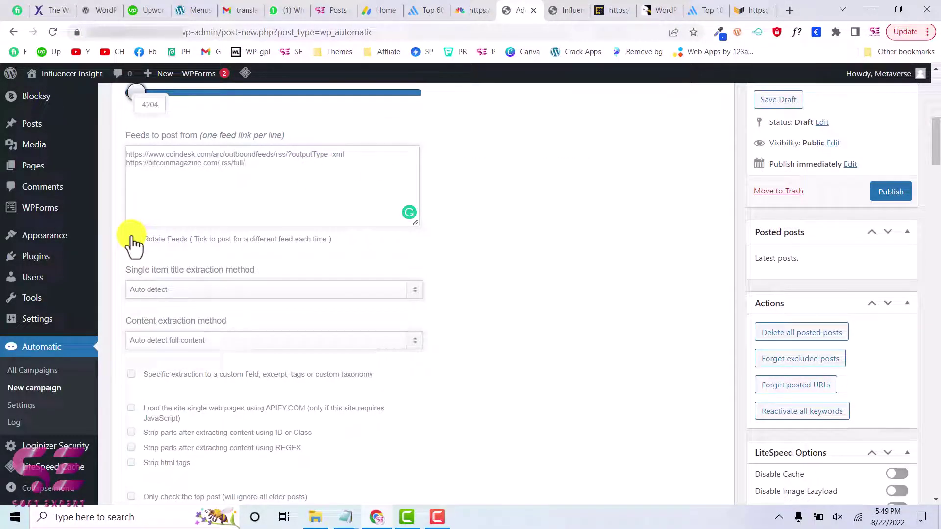
Step: Enable Rotate Feeds for the campaign and keep the single item title extraction method on Auto detect
{"action": "left_click", "coordinate": [132, 239]}
{"action": "scroll", "coordinate": [222, 147], "scroll_direction": "down", "scroll_amount": 2}
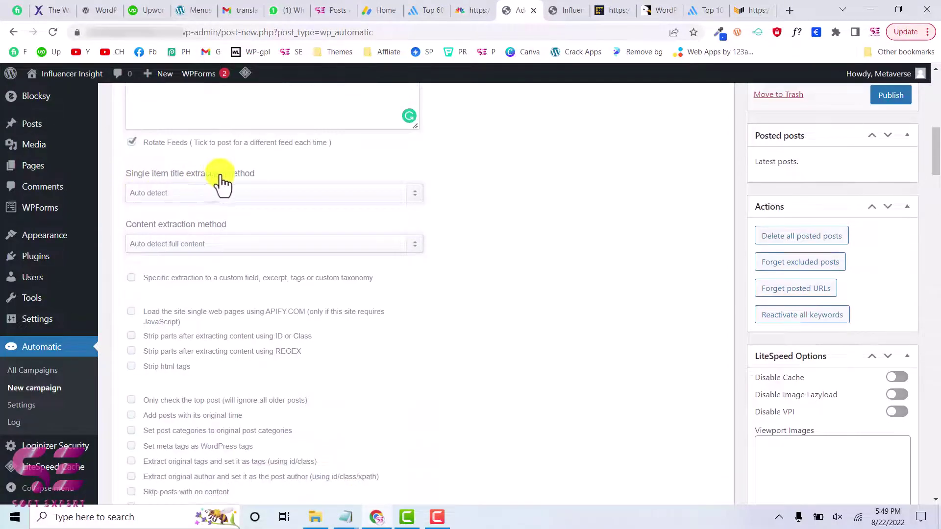
{"action": "left_click", "coordinate": [233, 196]}
{"action": "left_click", "coordinate": [210, 199]}
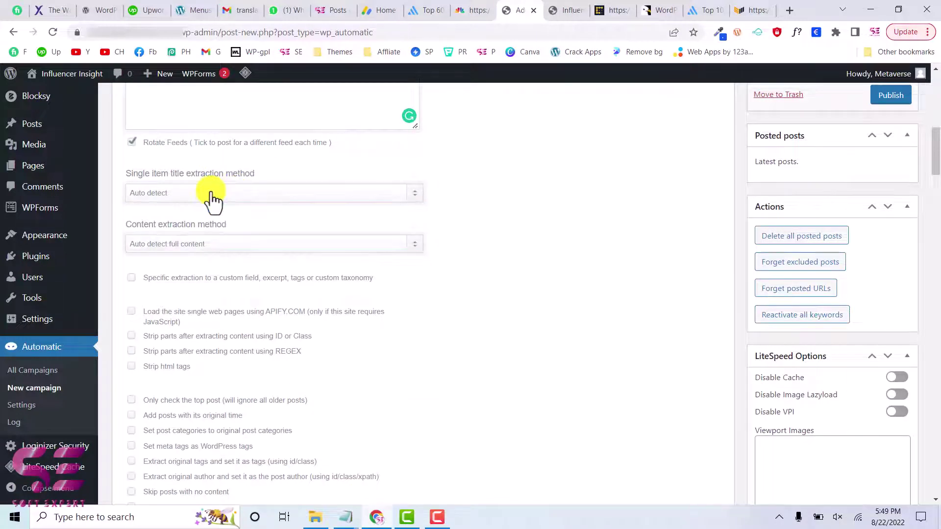
Step: Keep the content extraction method on Auto detect full content and enable adding posts with their original time
{"action": "scroll", "coordinate": [213, 201], "scroll_direction": "down", "scroll_amount": 1}
{"action": "scroll", "coordinate": [213, 201], "scroll_direction": "down", "scroll_amount": 1}
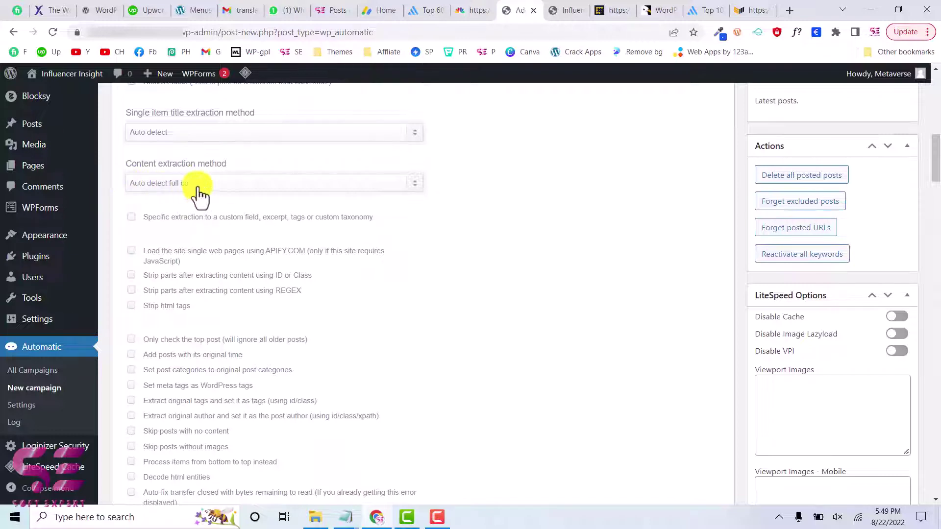
{"action": "scroll", "coordinate": [242, 189], "scroll_direction": "down", "scroll_amount": 1}
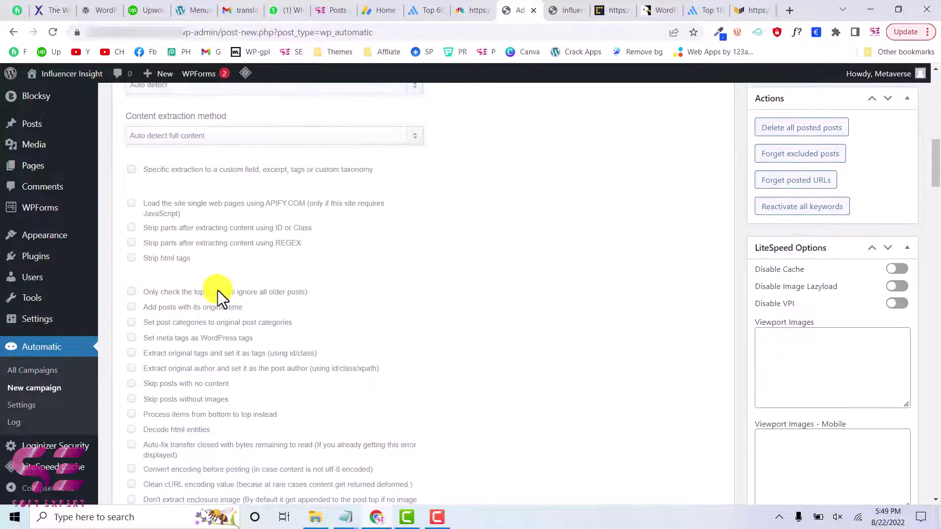
{"action": "scroll", "coordinate": [217, 290], "scroll_direction": "down", "scroll_amount": 2}
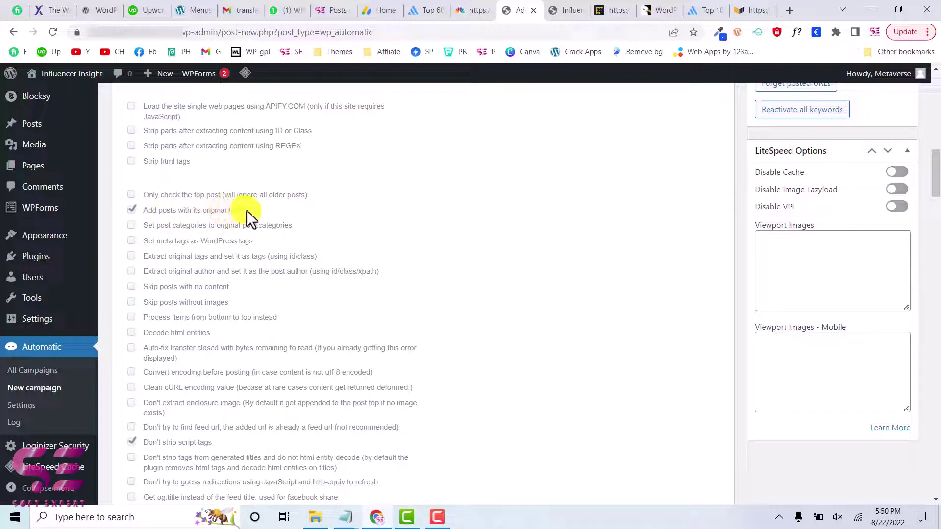
{"action": "scroll", "coordinate": [144, 233], "scroll_direction": "down", "scroll_amount": 1}
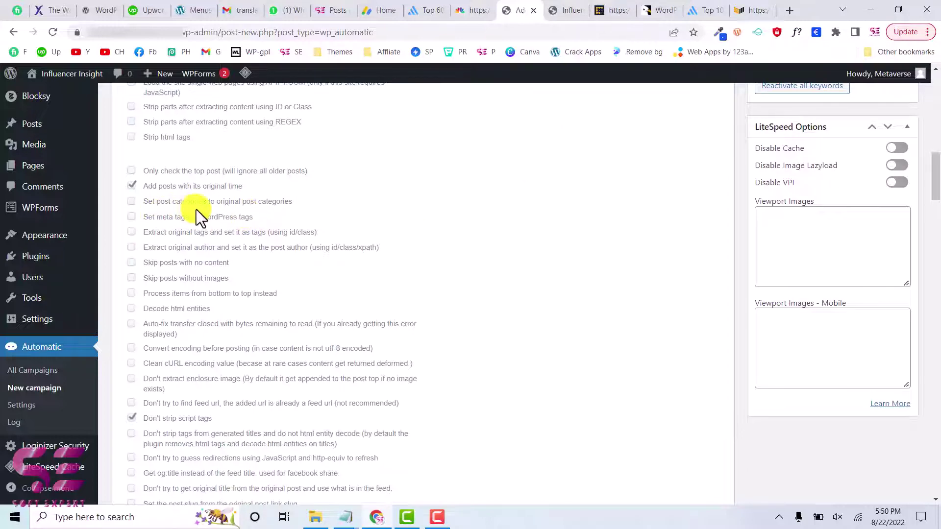
Step: Enable skipping posts with no content, skipping posts without images, and setting meta tags as WordPress tags
{"action": "scroll", "coordinate": [196, 210], "scroll_direction": "down", "scroll_amount": 1}
{"action": "left_click", "coordinate": [131, 201]}
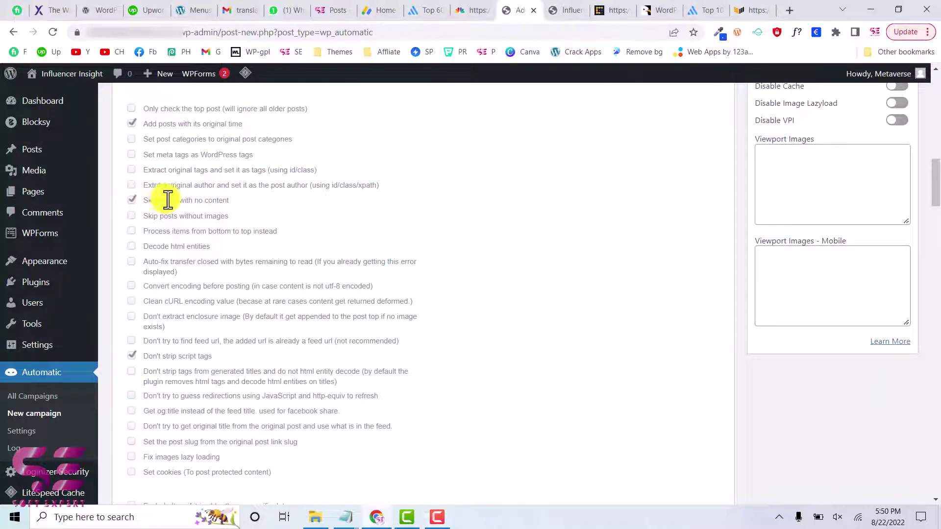
{"action": "left_click", "coordinate": [132, 216]}
{"action": "left_click", "coordinate": [133, 156]}
Step: Check the post title template in the Post template section, keeping it as [original_title]
{"action": "scroll", "coordinate": [440, 203], "scroll_direction": "down", "scroll_amount": 2}
{"action": "scroll", "coordinate": [439, 203], "scroll_direction": "down", "scroll_amount": 1}
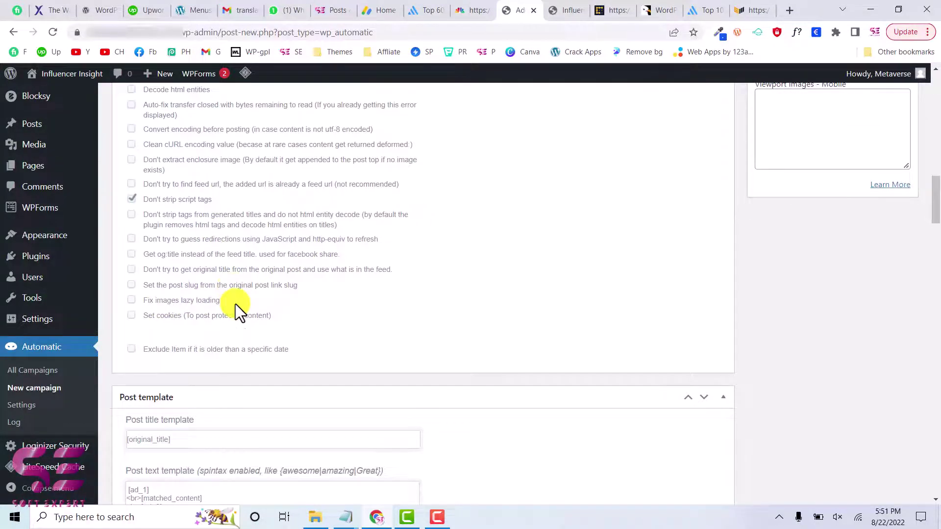
{"action": "scroll", "coordinate": [348, 311], "scroll_direction": "down", "scroll_amount": 5}
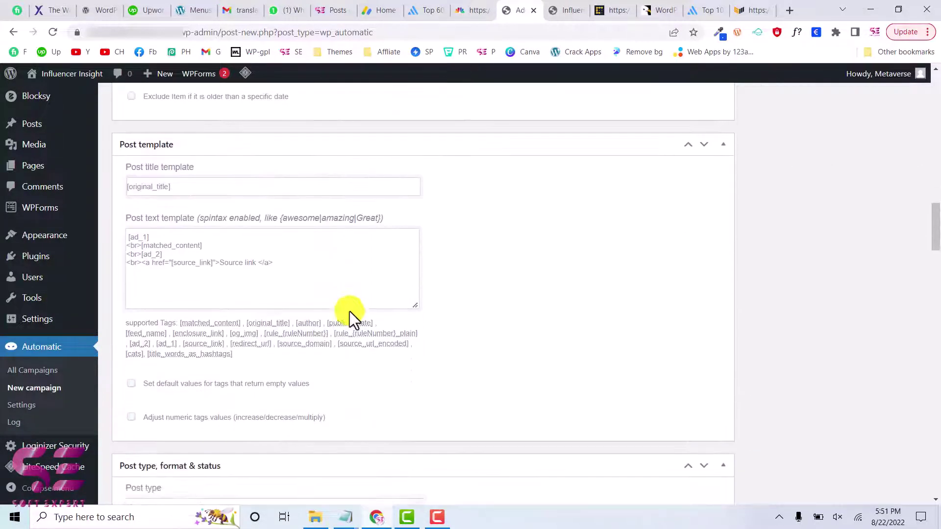
{"action": "left_click", "coordinate": [183, 188]}
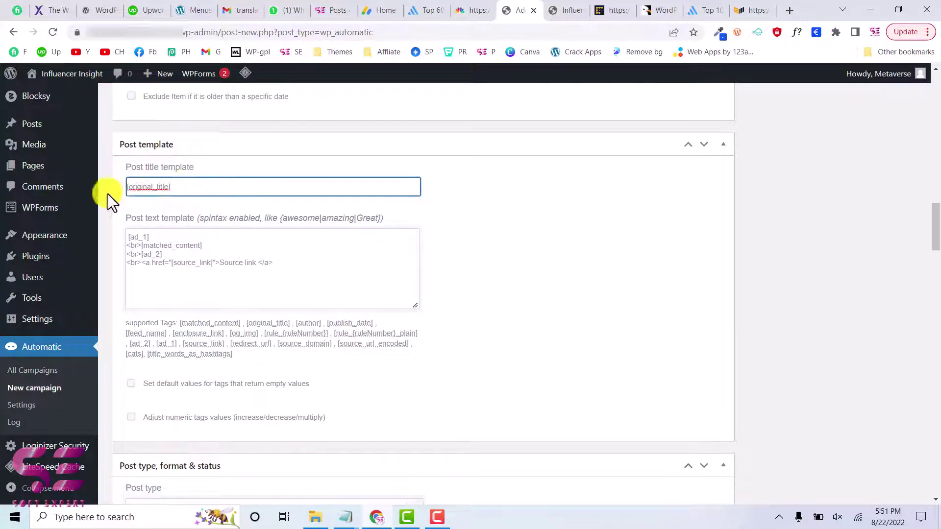
{"action": "key", "text": "BackSpace"}
{"action": "key", "text": "BackSpace"}
{"action": "key", "text": "BackSpace"}
{"action": "key", "text": "BackSpace"}
{"action": "key", "text": "BackSpace"}
{"action": "key", "text": "BackSpace"}
{"action": "key", "text": "BackSpace"}
{"action": "key", "text": "BackSpace"}
{"action": "key", "text": "BackSpace"}
Step: Reduce the post text template to [matched_content] by removing the [ad_1] and [ad_2] tags, line breaks and source link
{"action": "scroll", "coordinate": [513, 234], "scroll_direction": "down", "scroll_amount": 1}
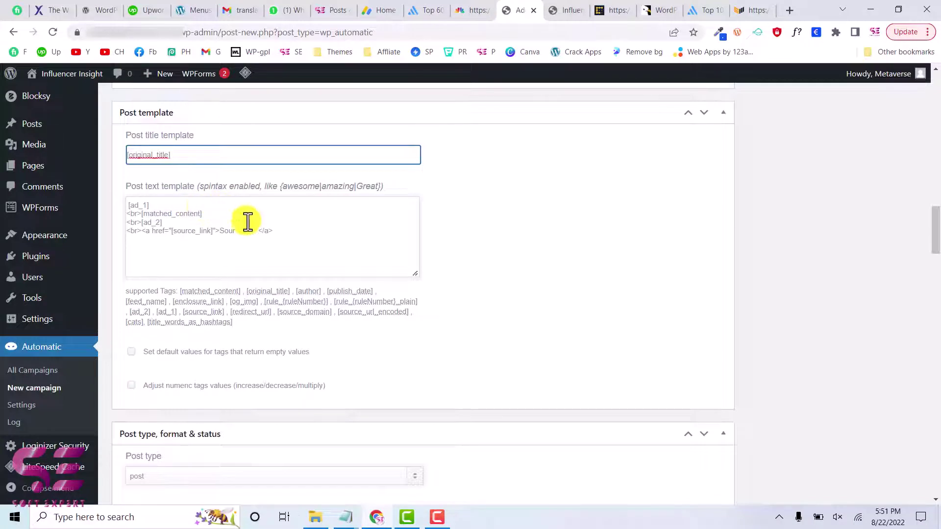
{"action": "left_click_drag", "start_coordinate": [284, 231], "coordinate": [126, 225]}
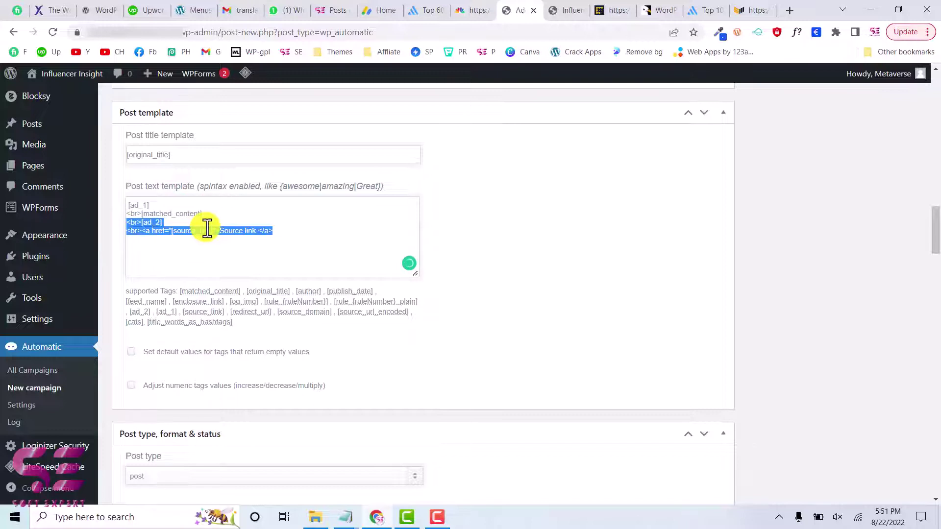
{"action": "key", "text": "BackSpace"}
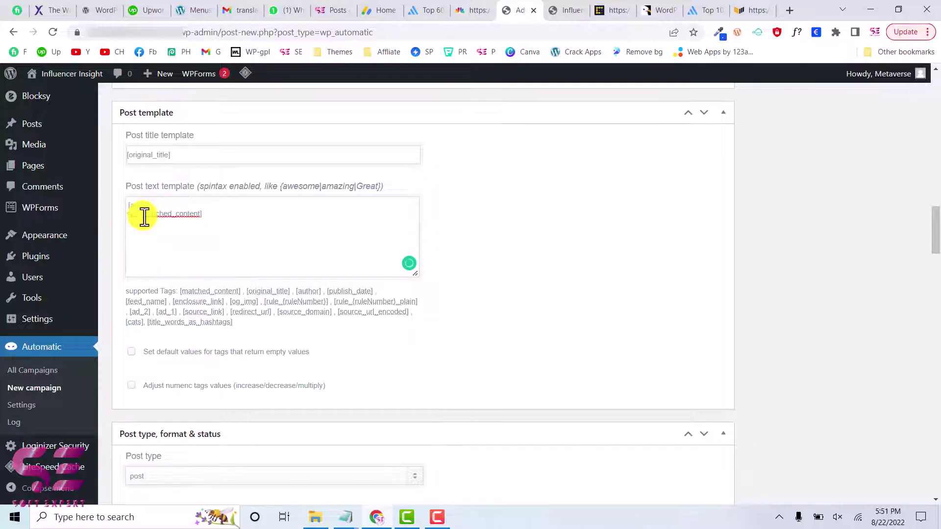
{"action": "left_click_drag", "start_coordinate": [144, 216], "coordinate": [130, 204]}
{"action": "key", "text": "BackSpace"}
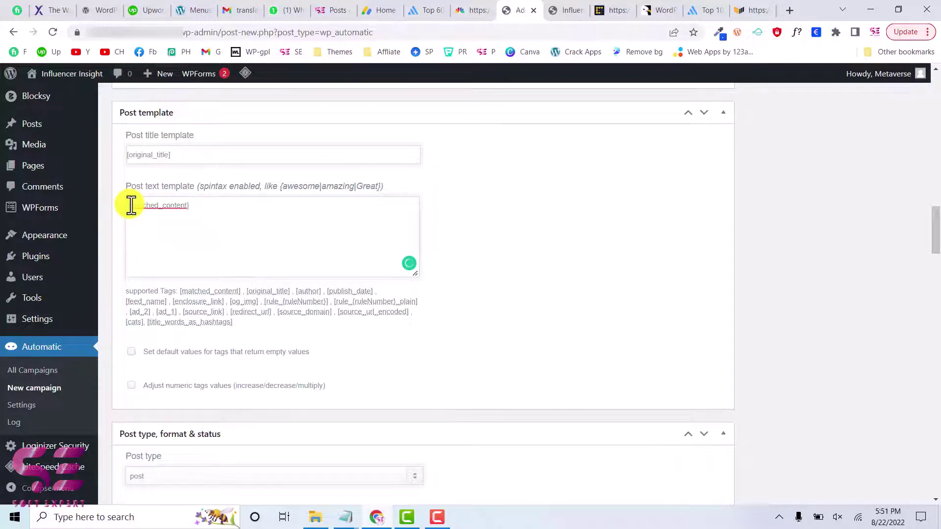
{"action": "left_click_drag", "start_coordinate": [204, 208], "coordinate": [132, 208]}
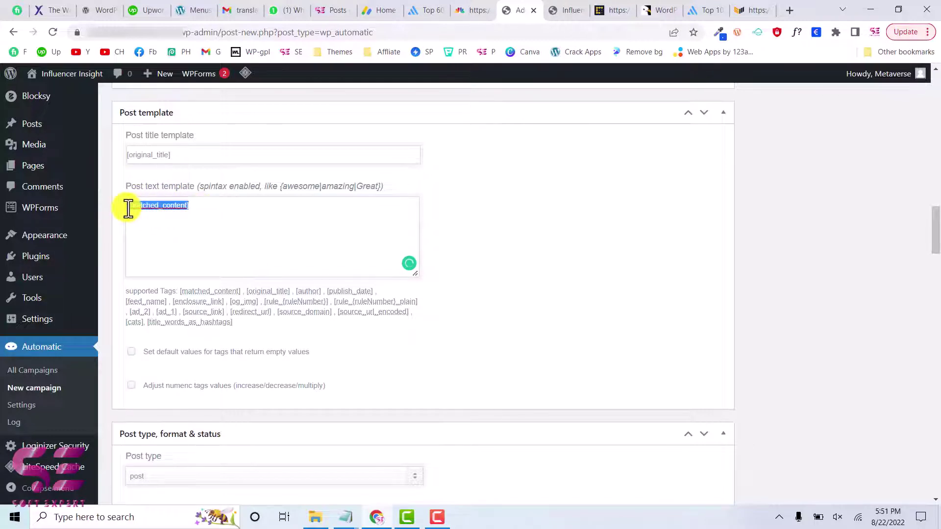
Step: Check the available post types and what the Custom post format option offers, leaving both at their defaults
{"action": "scroll", "coordinate": [210, 210], "scroll_direction": "down", "scroll_amount": 2}
{"action": "scroll", "coordinate": [218, 265], "scroll_direction": "down", "scroll_amount": 3}
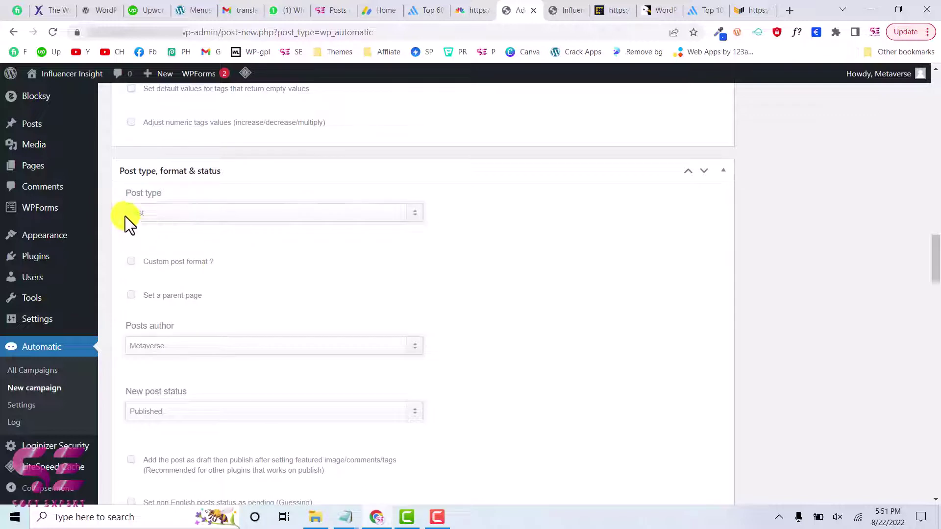
{"action": "left_click", "coordinate": [177, 214]}
{"action": "left_click", "coordinate": [202, 216]}
{"action": "scroll", "coordinate": [196, 219], "scroll_direction": "down", "scroll_amount": 2}
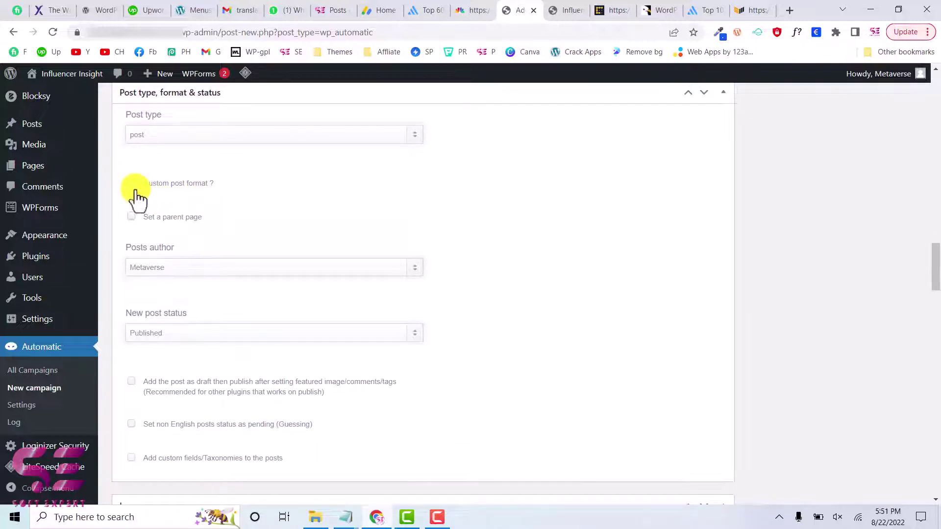
{"action": "left_click", "coordinate": [131, 187]}
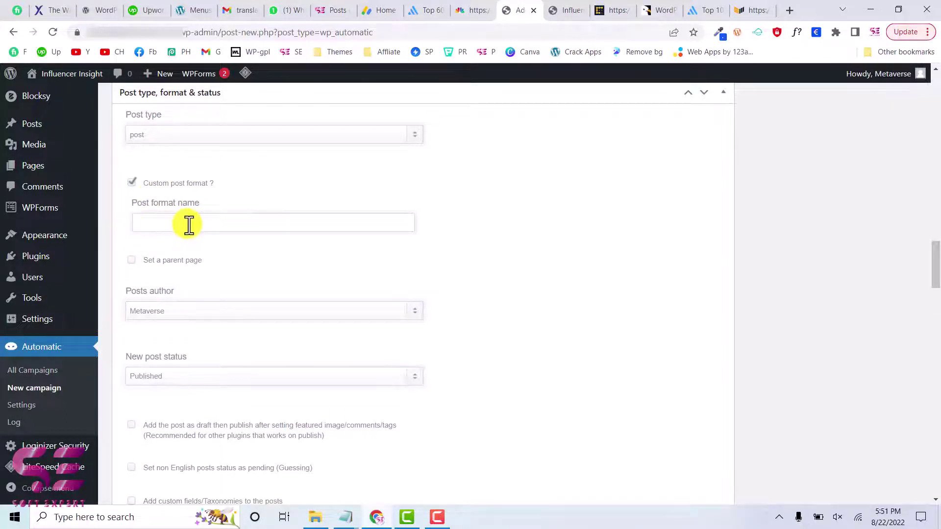
{"action": "left_click", "coordinate": [133, 183]}
Step: Check which authors are available for the campaign's posts
{"action": "scroll", "coordinate": [133, 185], "scroll_direction": "down", "scroll_amount": 1}
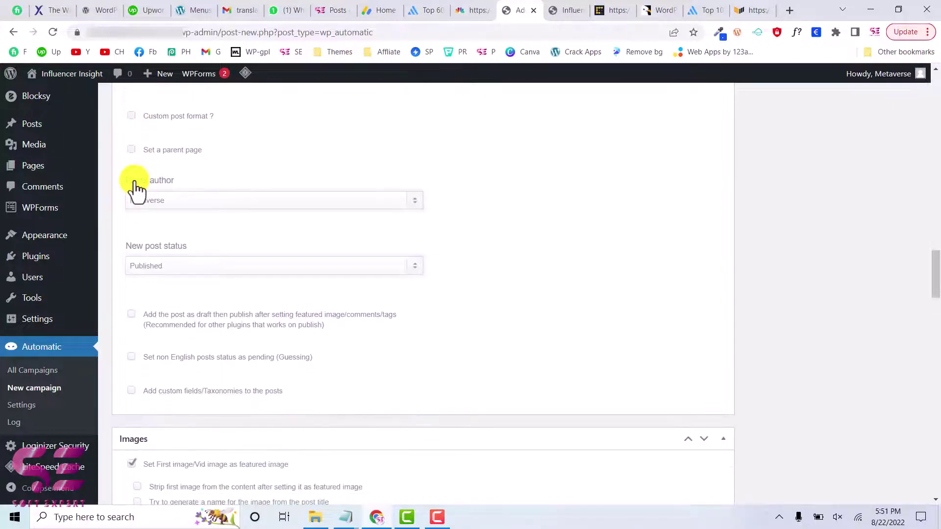
{"action": "scroll", "coordinate": [195, 147], "scroll_direction": "down", "scroll_amount": 1}
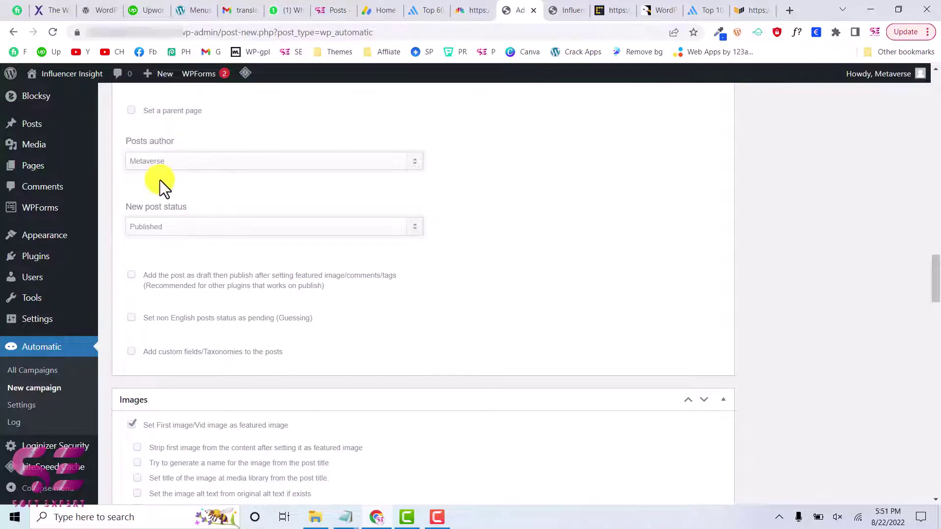
{"action": "left_click", "coordinate": [168, 162]}
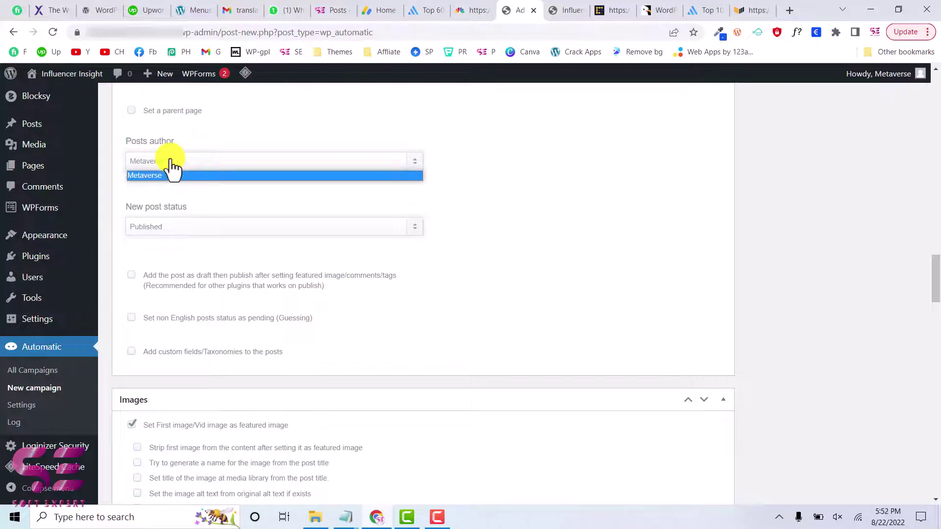
{"action": "left_click", "coordinate": [171, 161]}
{"action": "scroll", "coordinate": [227, 164], "scroll_direction": "down", "scroll_amount": 2}
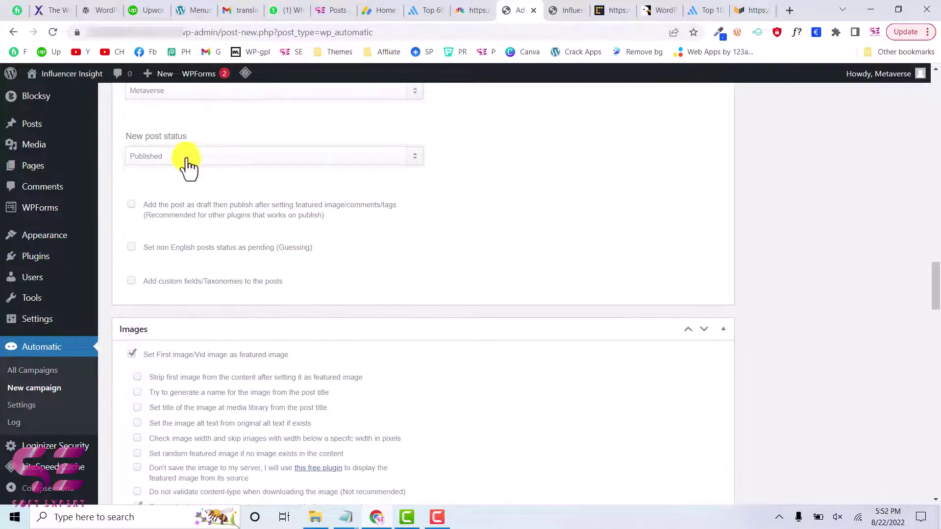
Step: Switch the new post status to Draft and back to Published
{"action": "left_click", "coordinate": [173, 158]}
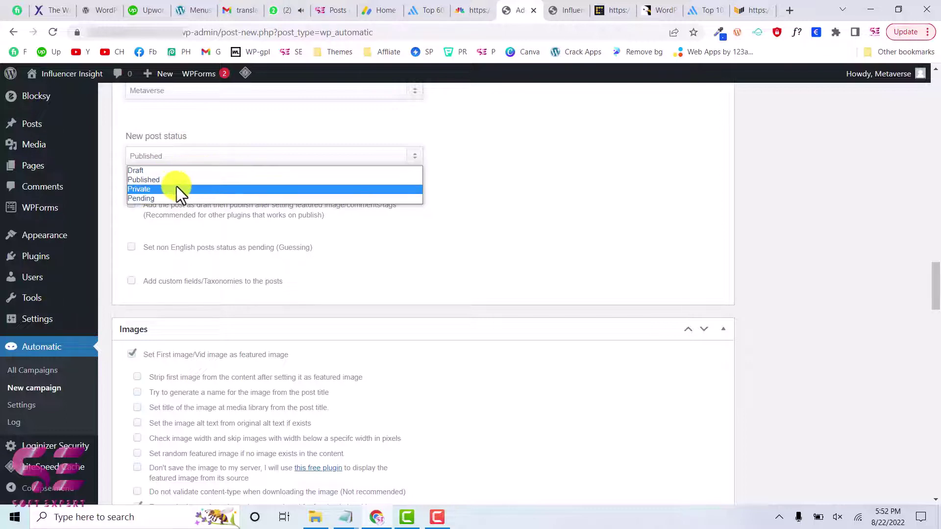
{"action": "left_click", "coordinate": [145, 173]}
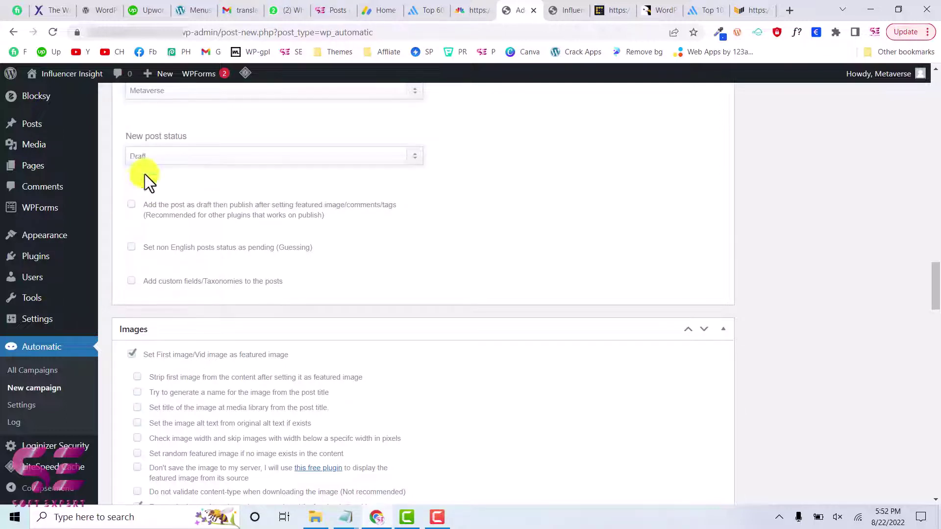
{"action": "left_click", "coordinate": [164, 157]}
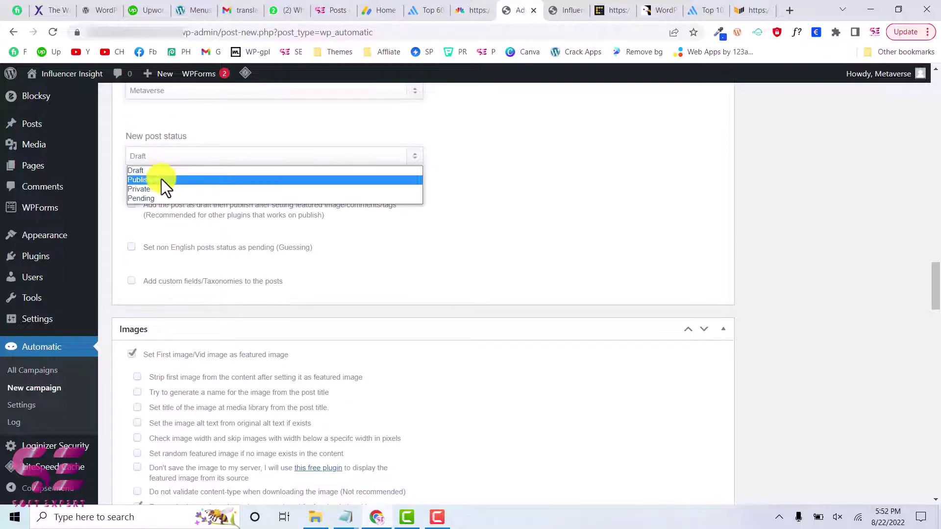
{"action": "left_click", "coordinate": [161, 179]}
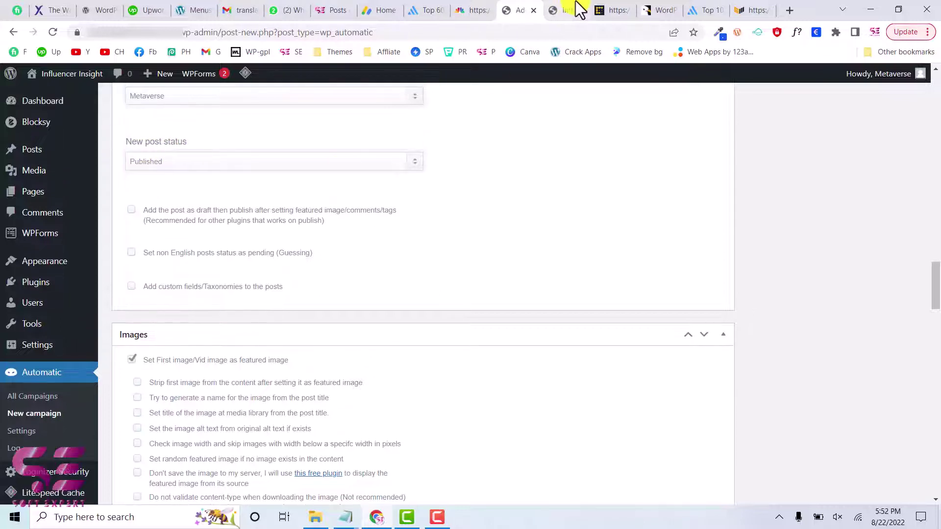
Step: Examine the campaign's Images options, including featured image extraction and downloading images from the post content to the server
{"action": "scroll", "coordinate": [395, 168], "scroll_direction": "down", "scroll_amount": 1}
{"action": "scroll", "coordinate": [166, 166], "scroll_direction": "down", "scroll_amount": 3}
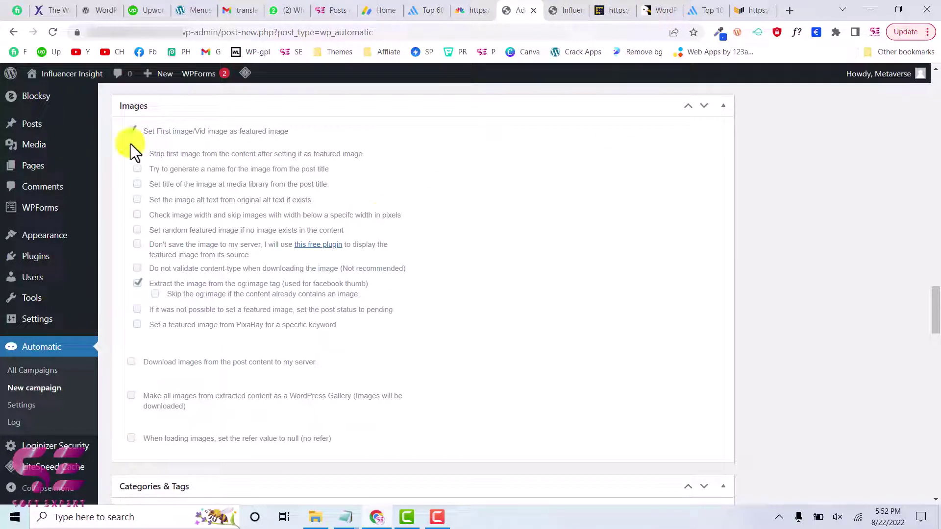
{"action": "scroll", "coordinate": [235, 126], "scroll_direction": "down", "scroll_amount": 1}
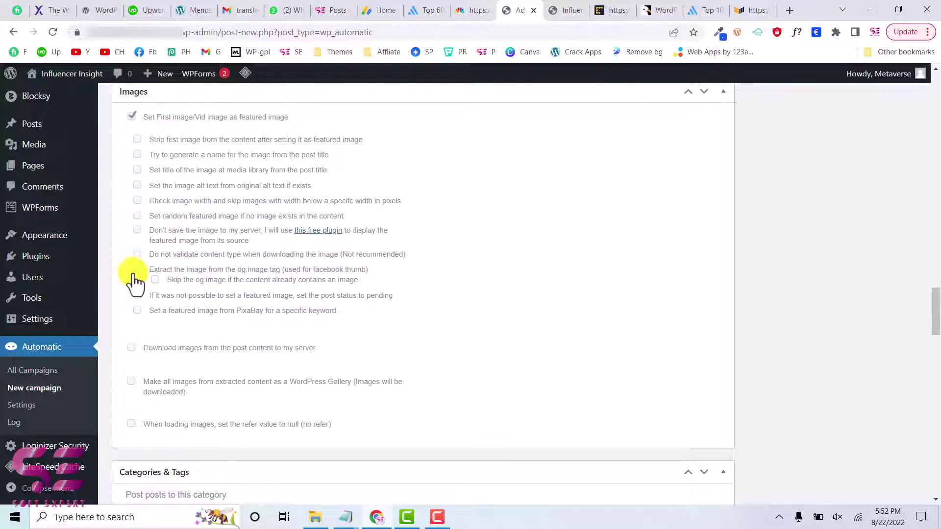
{"action": "scroll", "coordinate": [213, 330], "scroll_direction": "down", "scroll_amount": 2}
{"action": "scroll", "coordinate": [214, 331], "scroll_direction": "down", "scroll_amount": 1}
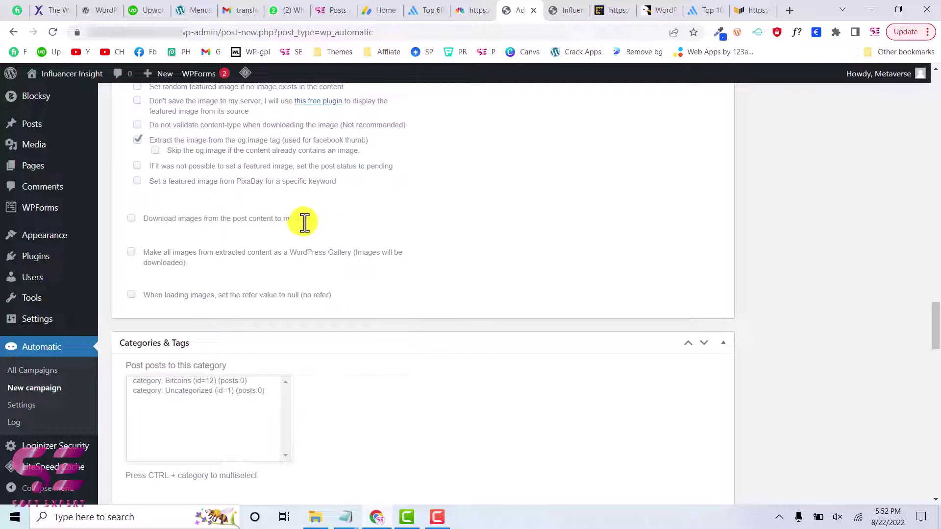
{"action": "left_click_drag", "start_coordinate": [321, 220], "coordinate": [134, 224]}
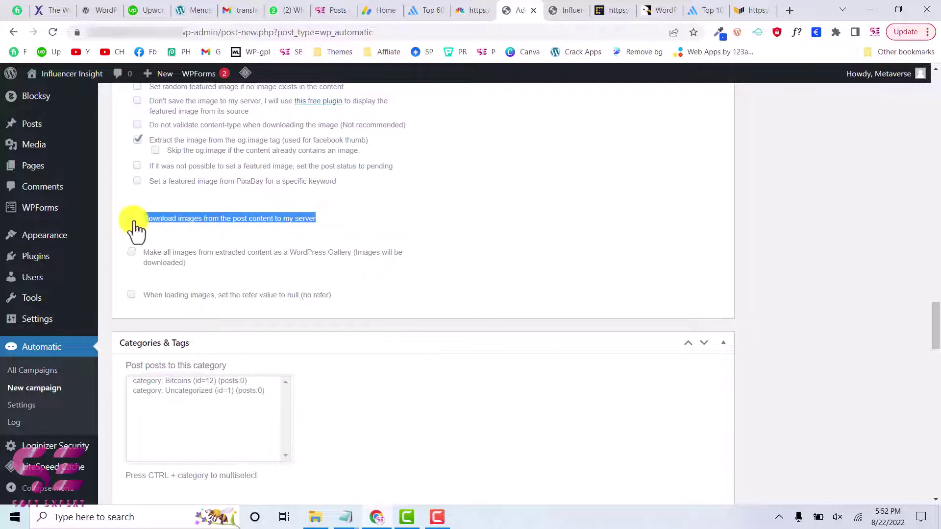
{"action": "left_click", "coordinate": [202, 203]}
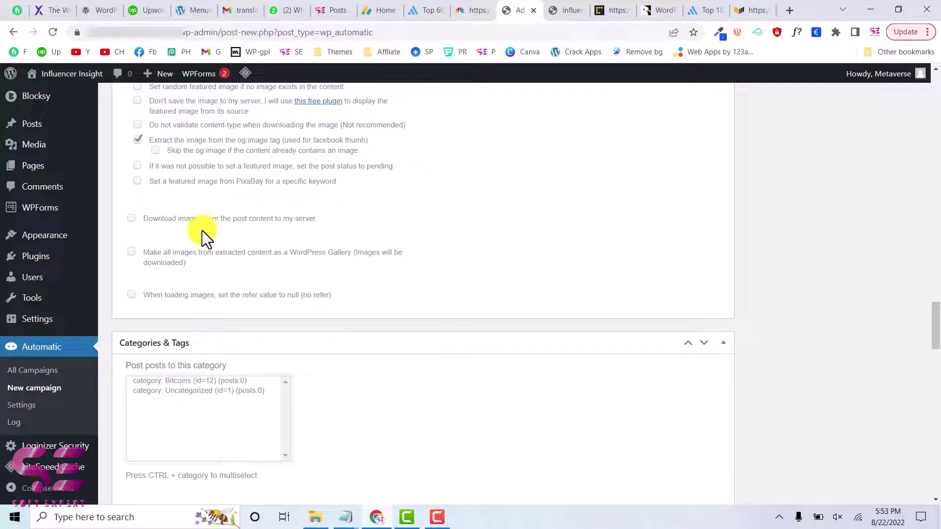
{"action": "scroll", "coordinate": [278, 219], "scroll_direction": "down", "scroll_amount": 1}
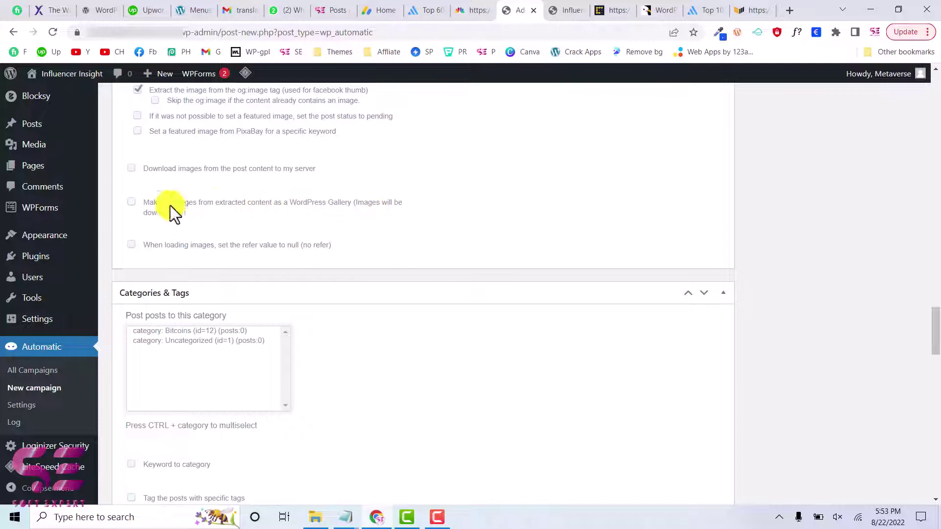
Step: Assign the campaign's posts to the Bitcoins category
{"action": "scroll", "coordinate": [170, 205], "scroll_direction": "down", "scroll_amount": 2}
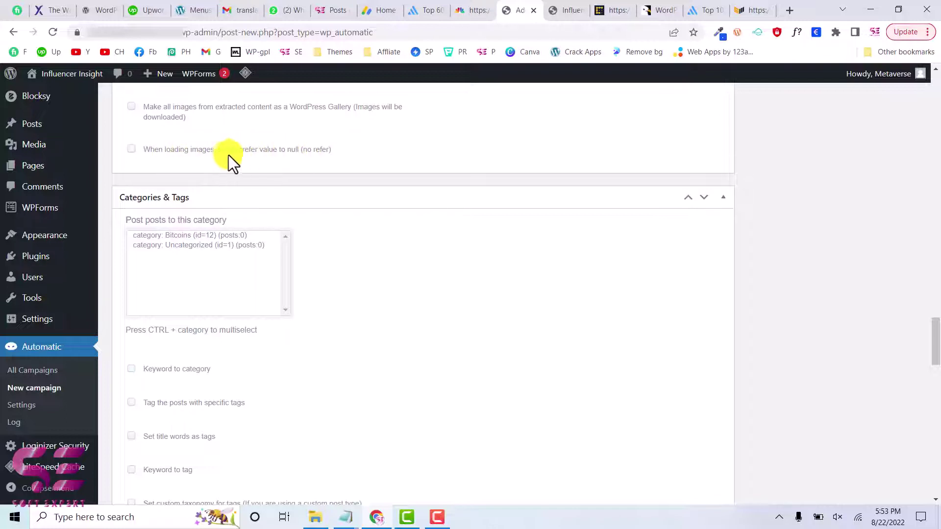
{"action": "scroll", "coordinate": [196, 156], "scroll_direction": "down", "scroll_amount": 2}
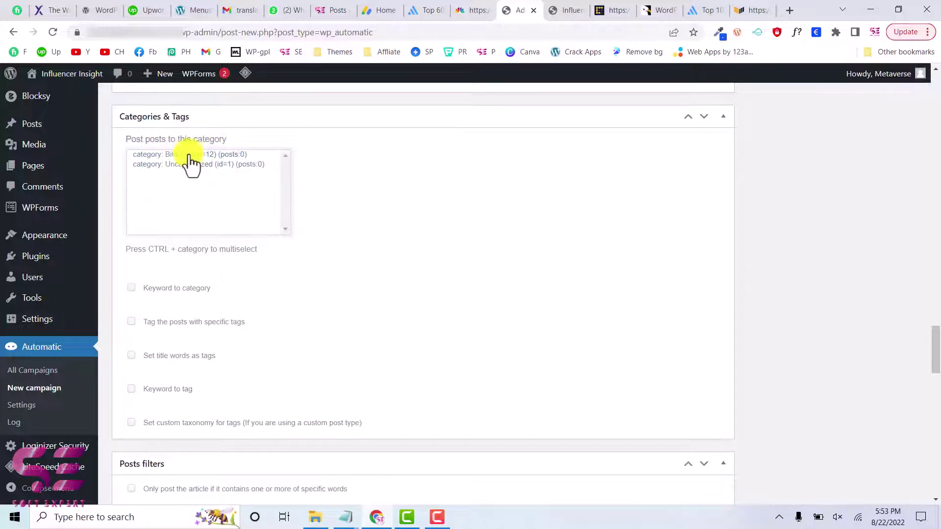
{"action": "left_click", "coordinate": [173, 155]}
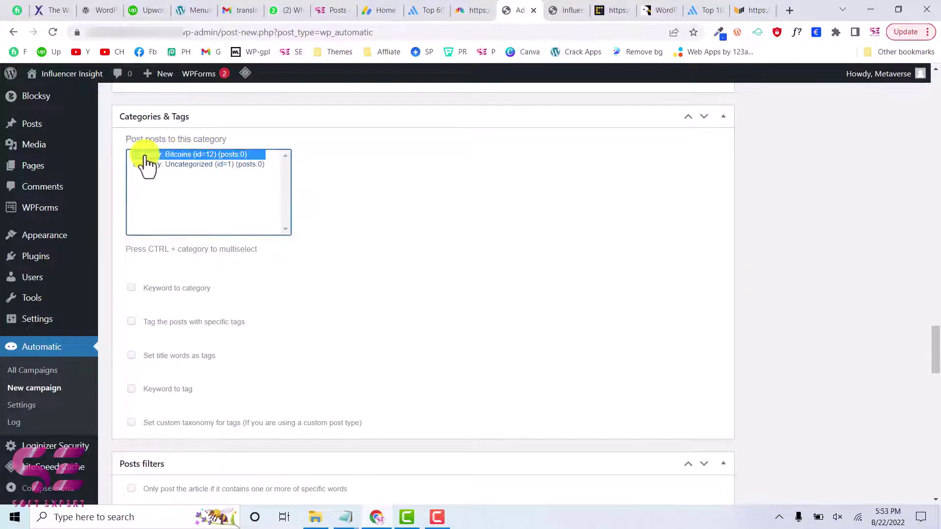
Step: Examine the campaign's Posts filters, including the settings for posting only articles that contain specific words
{"action": "scroll", "coordinate": [355, 278], "scroll_direction": "down", "scroll_amount": 3}
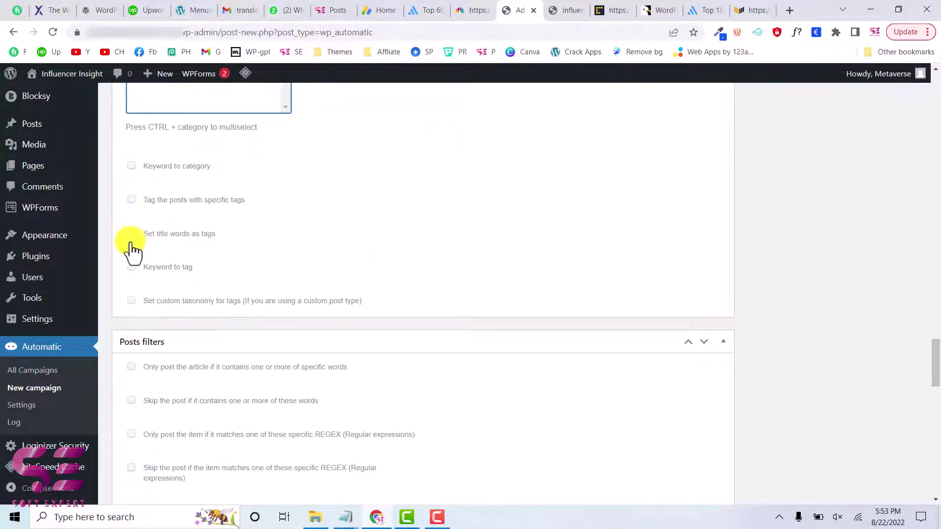
{"action": "scroll", "coordinate": [250, 259], "scroll_direction": "down", "scroll_amount": 4}
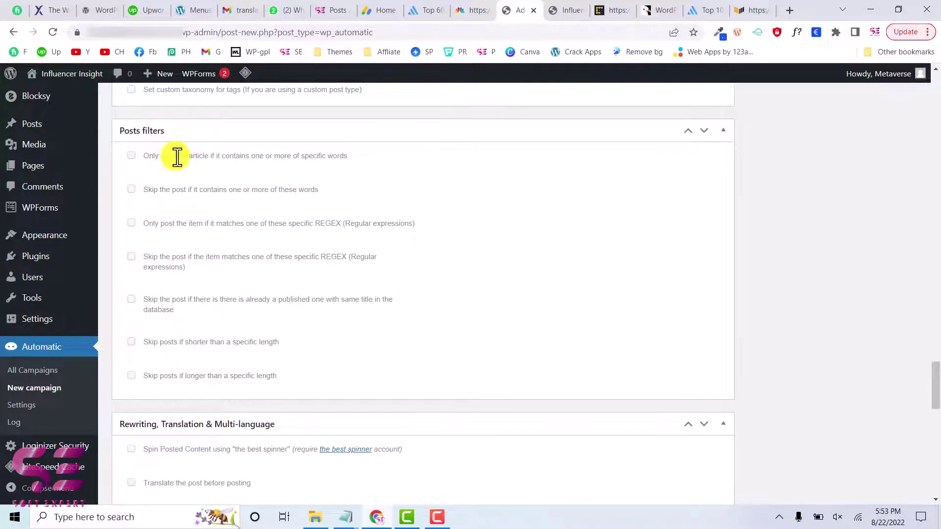
{"action": "left_click_drag", "start_coordinate": [221, 157], "coordinate": [322, 154]}
{"action": "left_click", "coordinate": [321, 153]}
{"action": "left_click", "coordinate": [133, 155]}
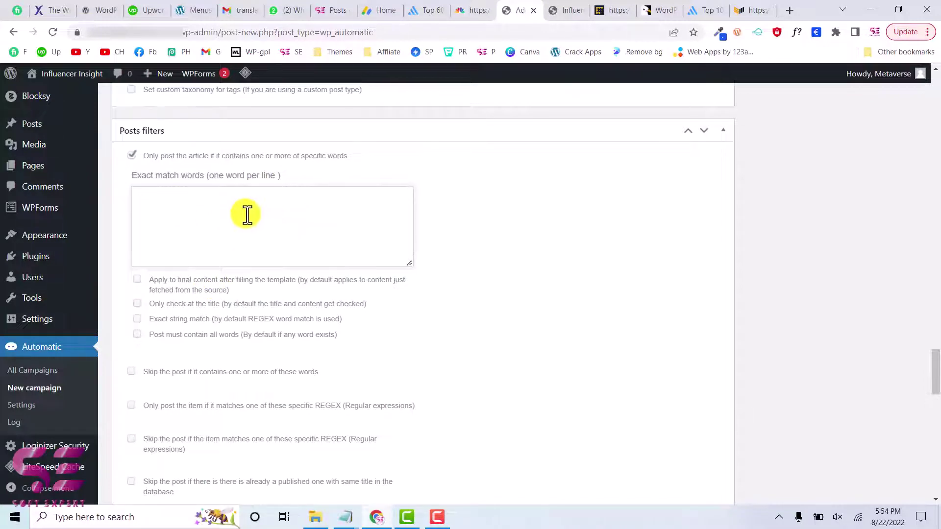
{"action": "left_click", "coordinate": [132, 156]}
{"action": "scroll", "coordinate": [176, 182], "scroll_direction": "down", "scroll_amount": 1}
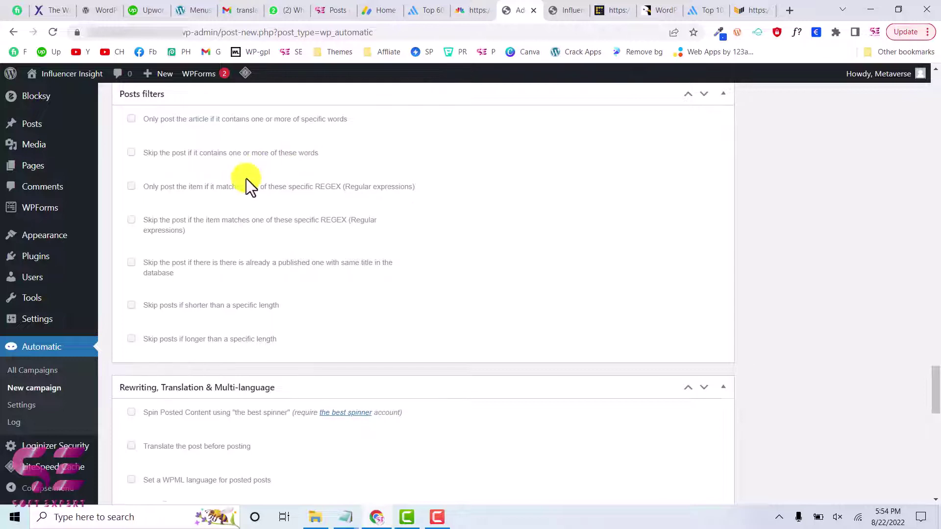
Step: Examine the Rewriting, Translation & Multi-language options, including translating posts before posting and setting a WPML language
{"action": "scroll", "coordinate": [246, 180], "scroll_direction": "down", "scroll_amount": 2}
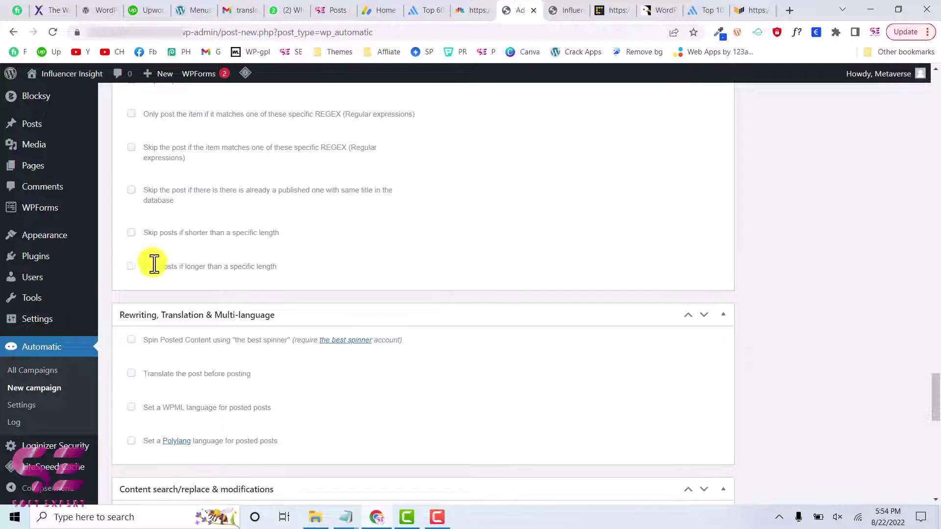
{"action": "scroll", "coordinate": [223, 267], "scroll_direction": "down", "scroll_amount": 2}
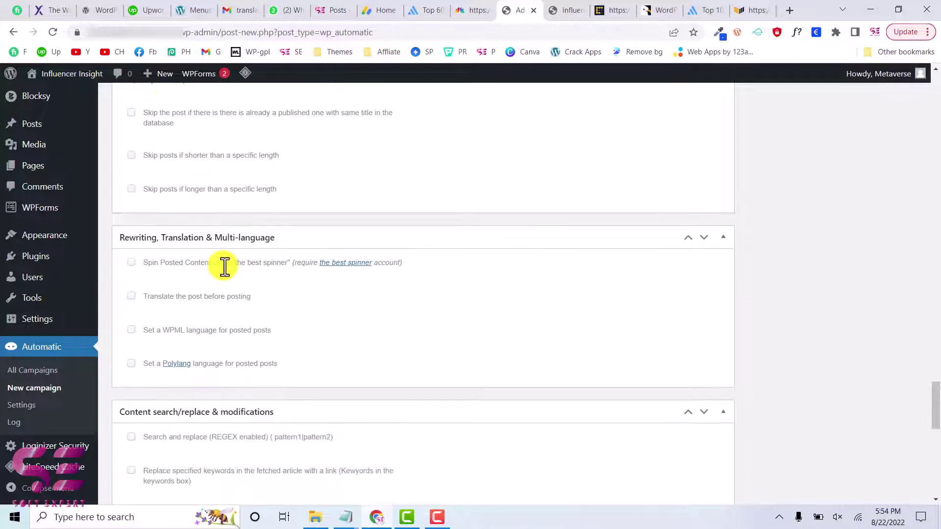
{"action": "scroll", "coordinate": [246, 195], "scroll_direction": "down", "scroll_amount": 1}
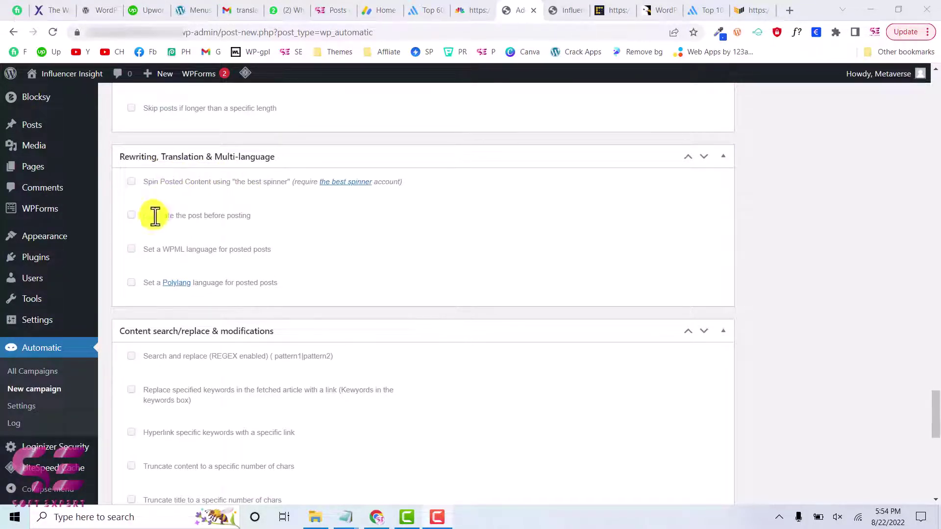
{"action": "left_click", "coordinate": [132, 216]}
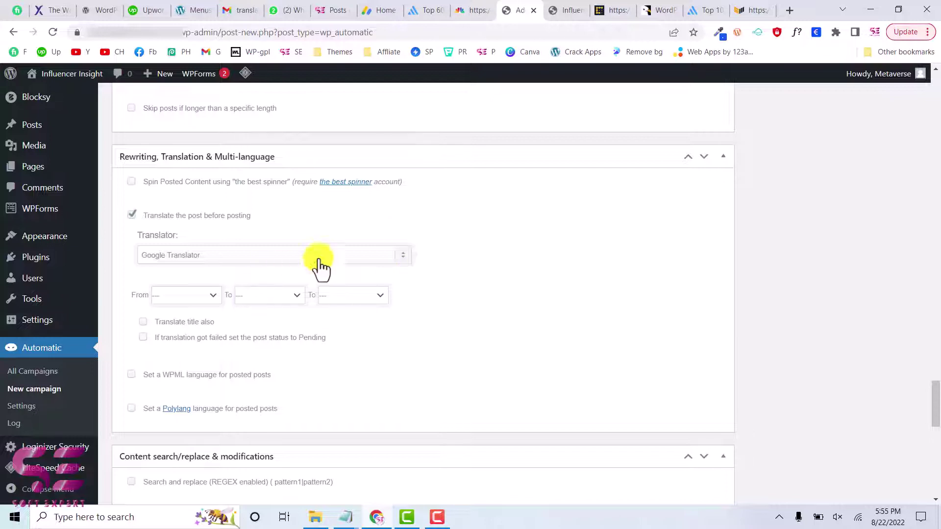
{"action": "left_click", "coordinate": [132, 217]}
{"action": "scroll", "coordinate": [131, 223], "scroll_direction": "down", "scroll_amount": 2}
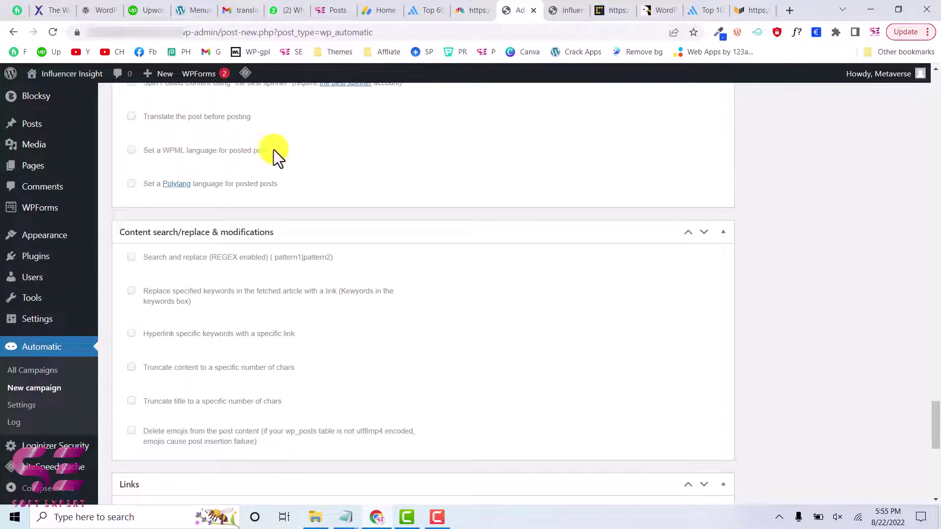
{"action": "left_click", "coordinate": [133, 152]}
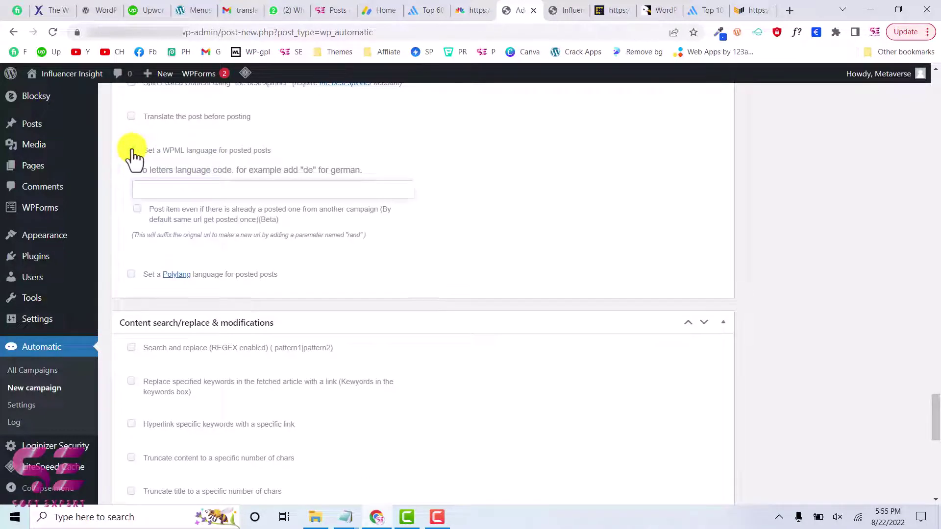
{"action": "left_click", "coordinate": [132, 152]}
Step: Try the example search-and-replace rule "webvsitename|yourwebsite" for the post content, then clear it and disable the option
{"action": "scroll", "coordinate": [163, 220], "scroll_direction": "down", "scroll_amount": 1}
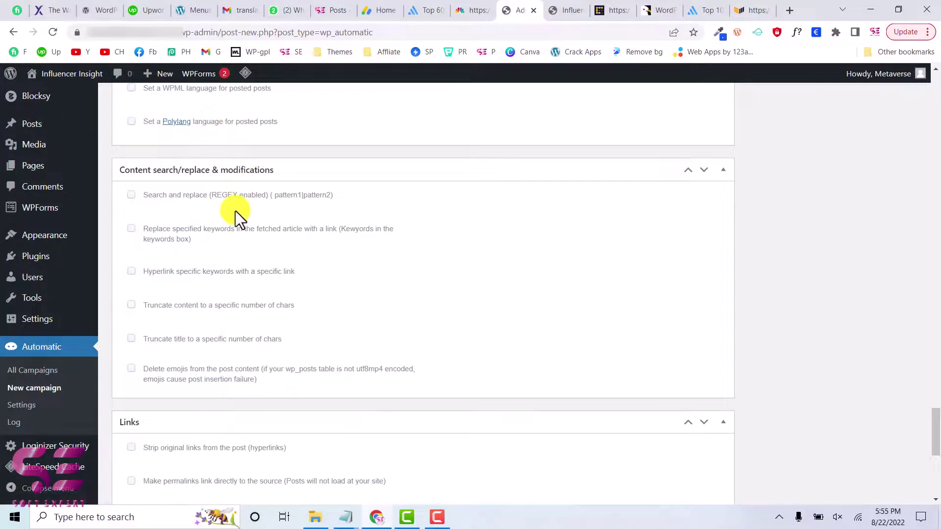
{"action": "scroll", "coordinate": [236, 211], "scroll_direction": "down", "scroll_amount": 1}
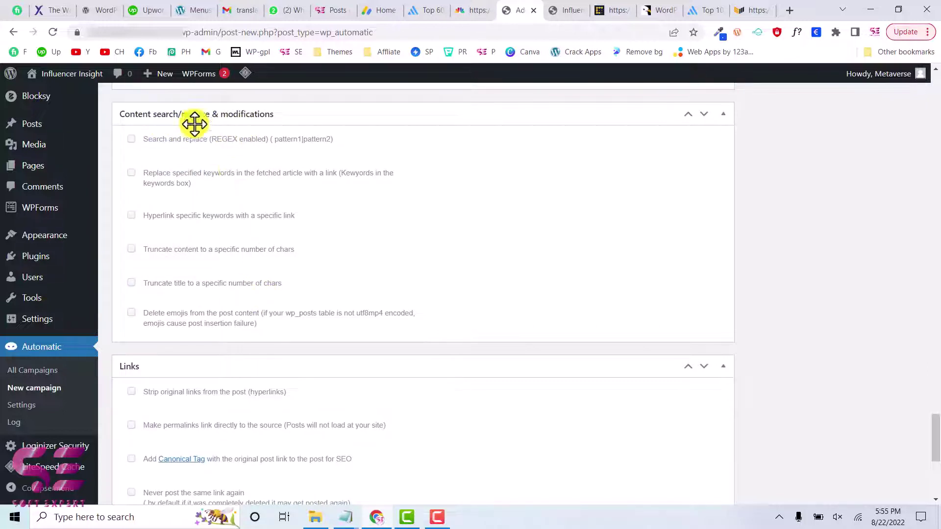
{"action": "left_click", "coordinate": [131, 140]}
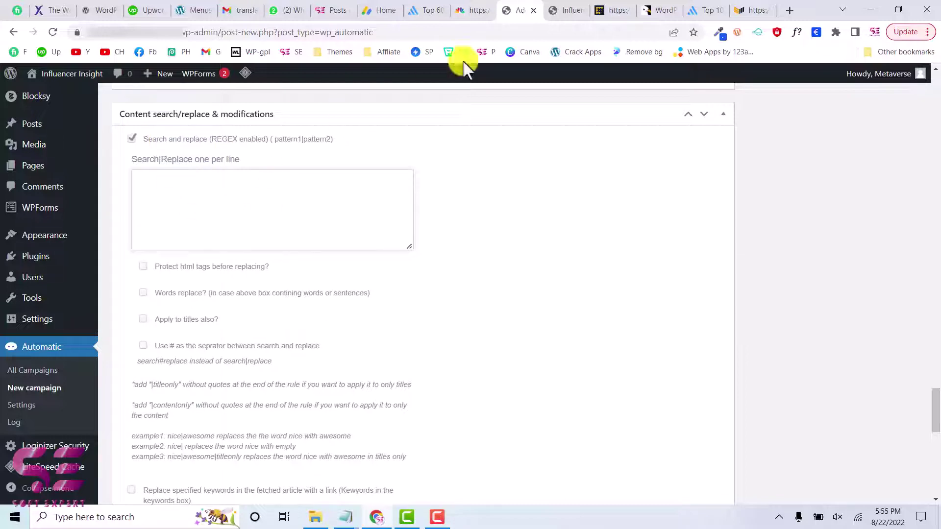
{"action": "left_click", "coordinate": [619, 7]}
{"action": "left_click", "coordinate": [513, 7]}
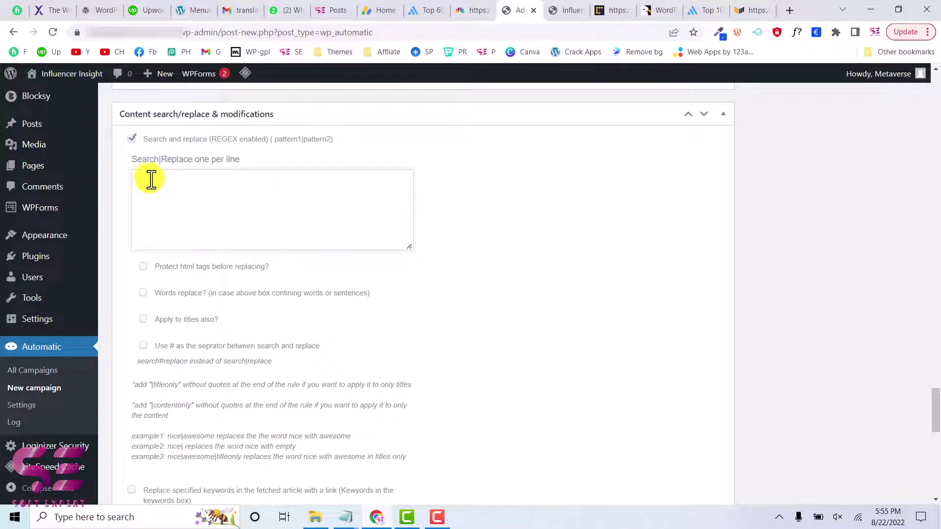
{"action": "type", "text": "website name"}
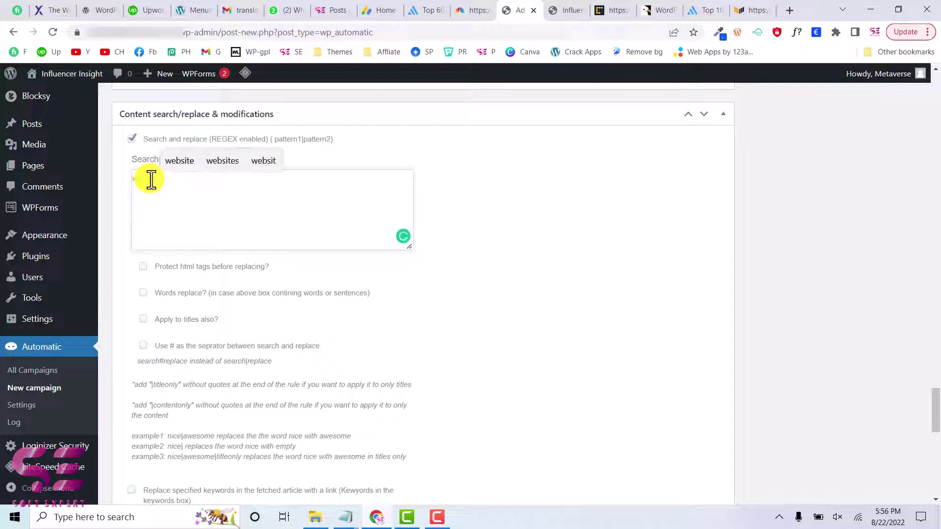
{"action": "type", "text": "|"}
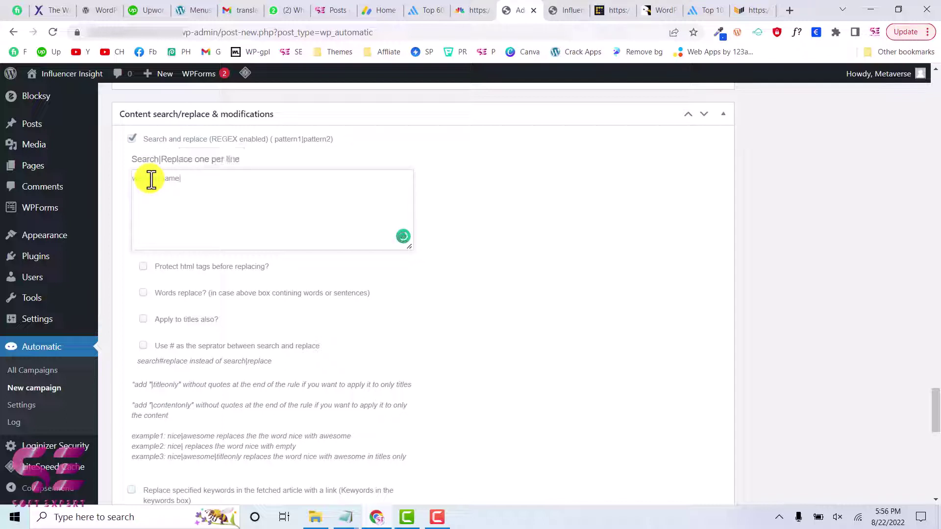
{"action": "type", "text": "yourwebsti"}
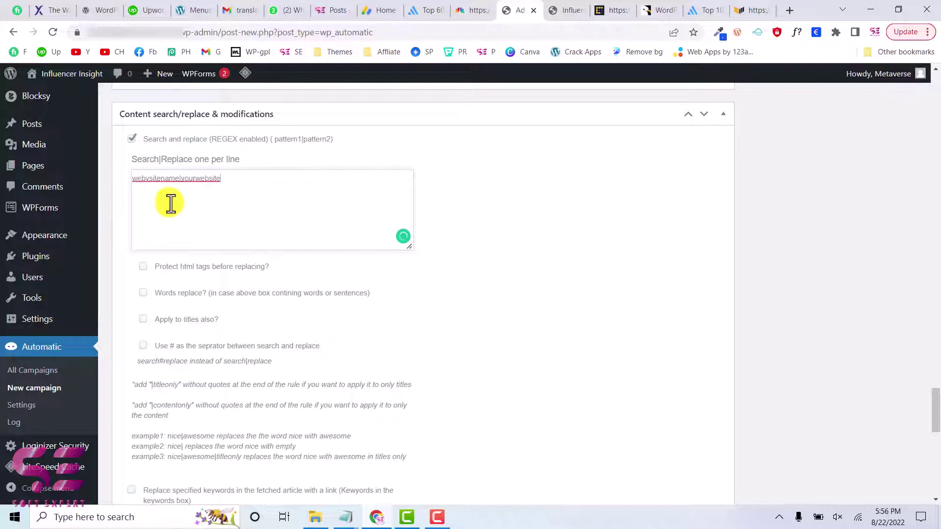
{"action": "left_click_drag", "start_coordinate": [130, 187], "coordinate": [233, 179]}
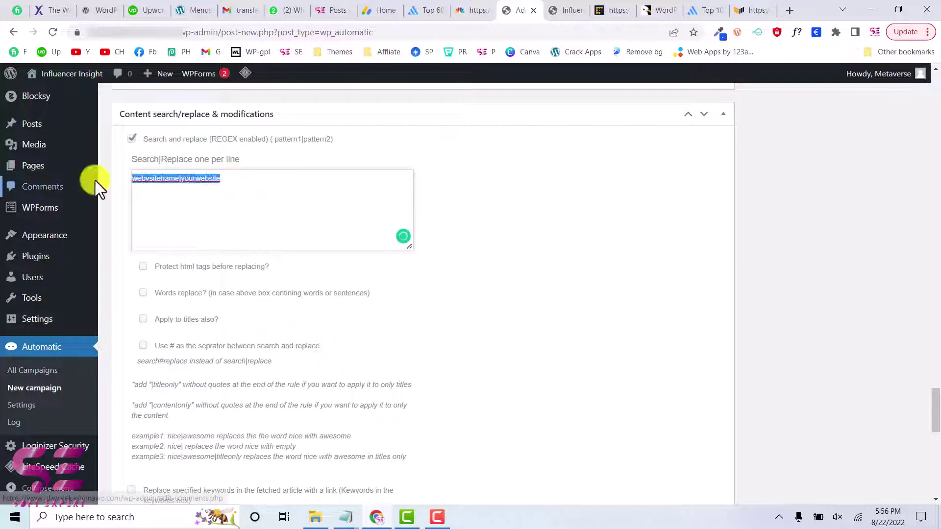
{"action": "key", "text": "BackSpace"}
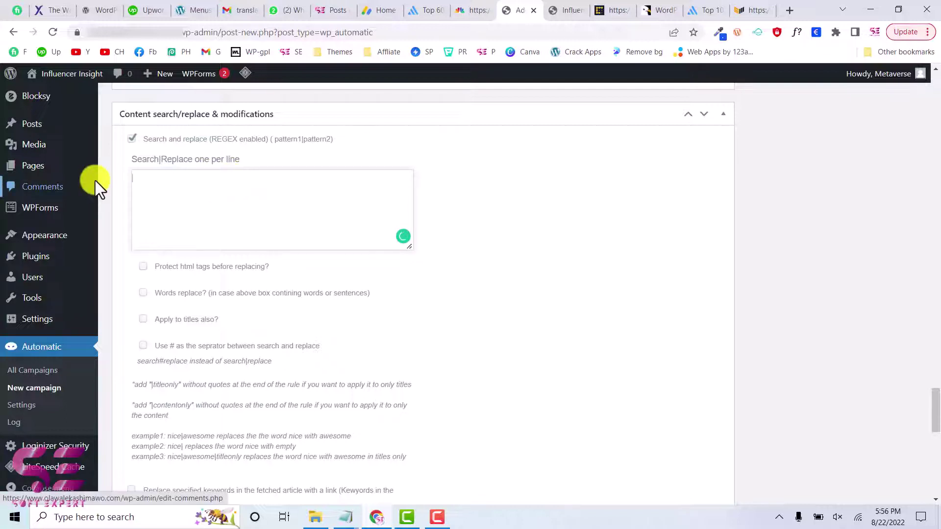
{"action": "left_click", "coordinate": [131, 140]}
Step: Examine the remaining content modification options and the Links options, including stripping original links and adding the nofollow attribute
{"action": "scroll", "coordinate": [257, 204], "scroll_direction": "down", "scroll_amount": 1}
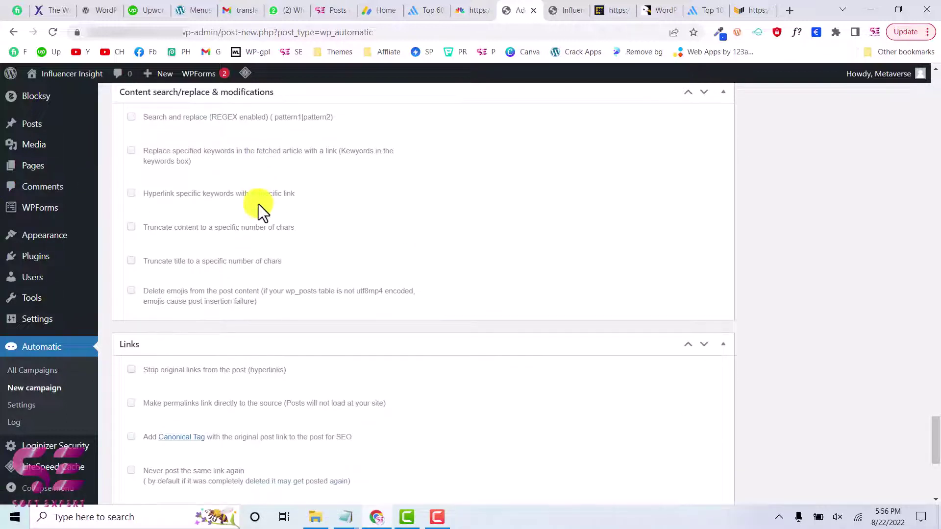
{"action": "left_click_drag", "start_coordinate": [147, 193], "coordinate": [214, 193]}
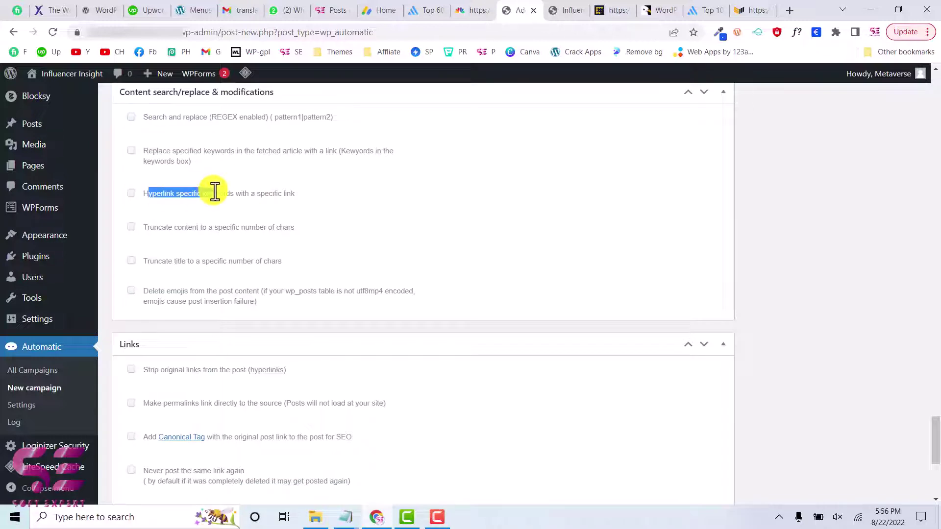
{"action": "left_click", "coordinate": [214, 192]}
{"action": "scroll", "coordinate": [214, 191], "scroll_direction": "down", "scroll_amount": 4}
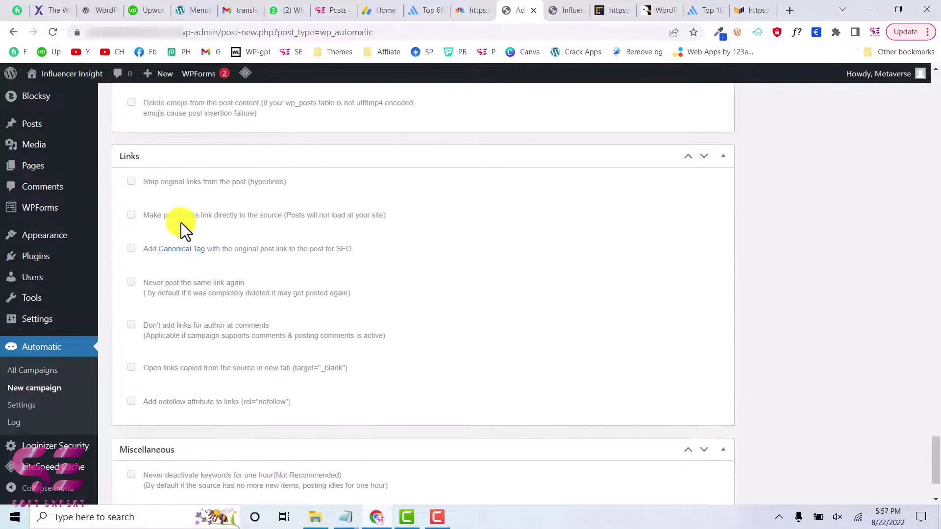
{"action": "scroll", "coordinate": [193, 164], "scroll_direction": "down", "scroll_amount": 1}
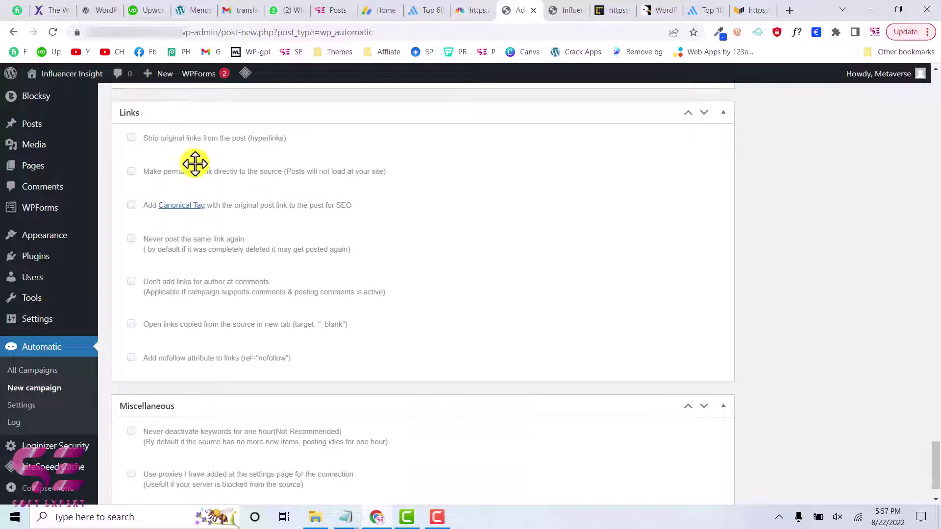
{"action": "left_click", "coordinate": [132, 138]}
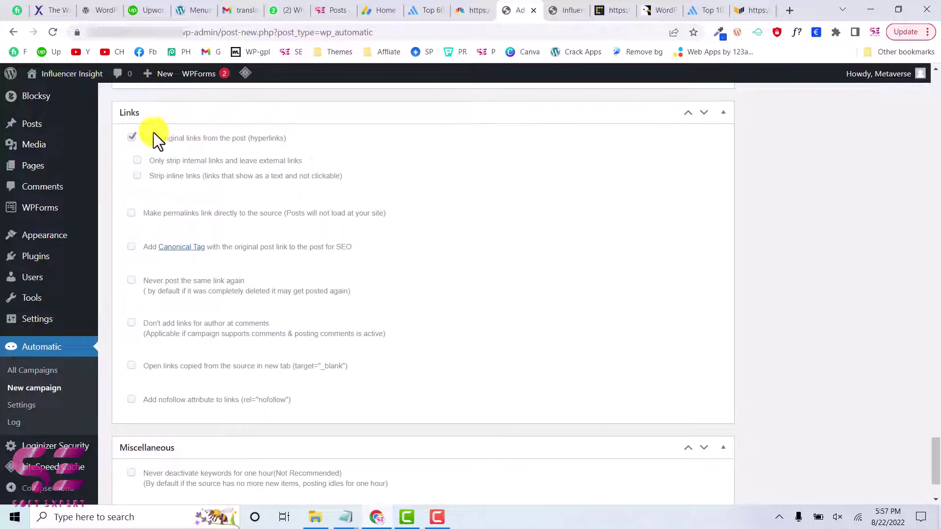
{"action": "left_click", "coordinate": [132, 141]}
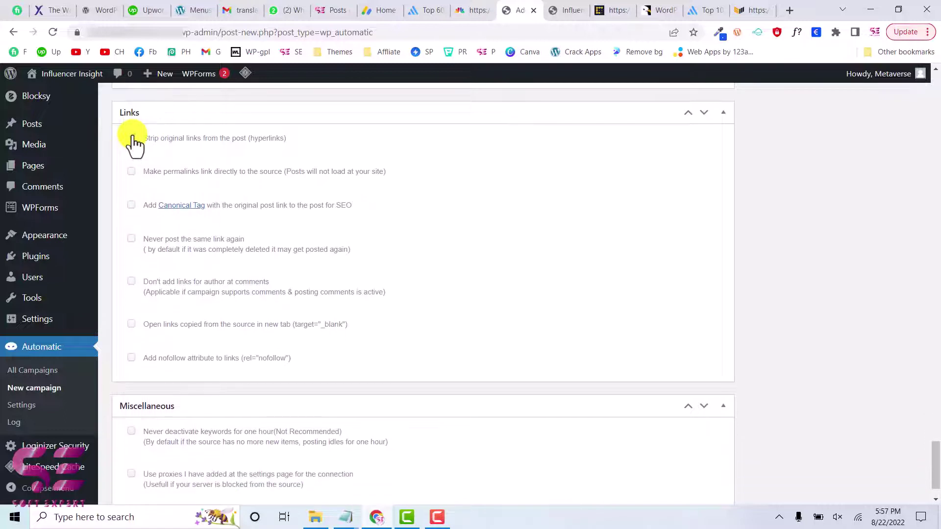
{"action": "scroll", "coordinate": [133, 143], "scroll_direction": "down", "scroll_amount": 2}
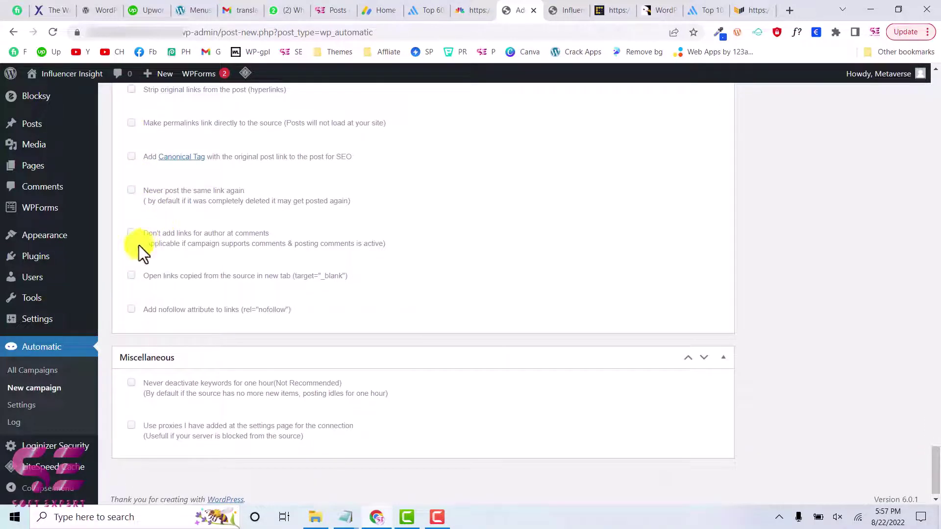
{"action": "left_click", "coordinate": [130, 309]}
{"action": "scroll", "coordinate": [180, 289], "scroll_direction": "down", "scroll_amount": 1}
{"action": "left_click", "coordinate": [140, 309]}
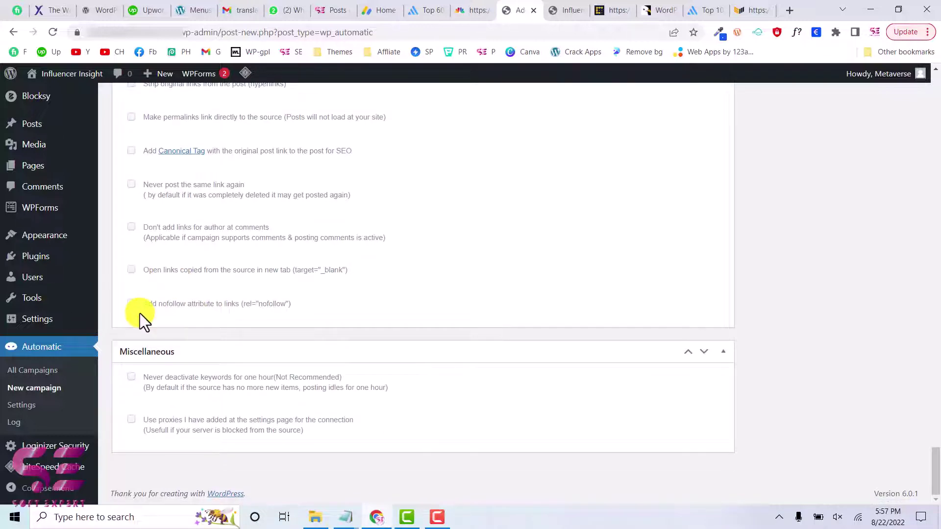
Step: Publish the Bitcoin campaign and run it once manually
{"action": "scroll", "coordinate": [208, 391], "scroll_direction": "up", "scroll_amount": 2}
{"action": "scroll", "coordinate": [208, 390], "scroll_direction": "up", "scroll_amount": 15}
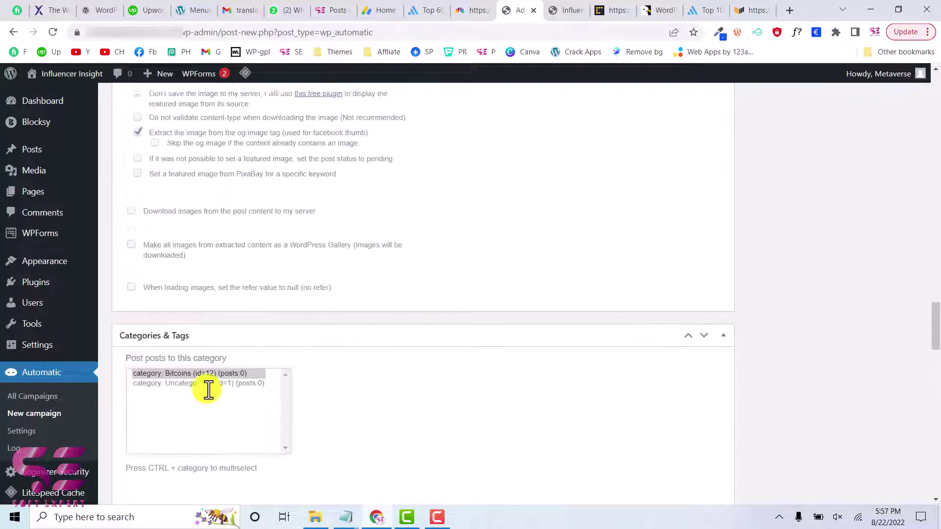
{"action": "scroll", "coordinate": [208, 390], "scroll_direction": "up", "scroll_amount": 15}
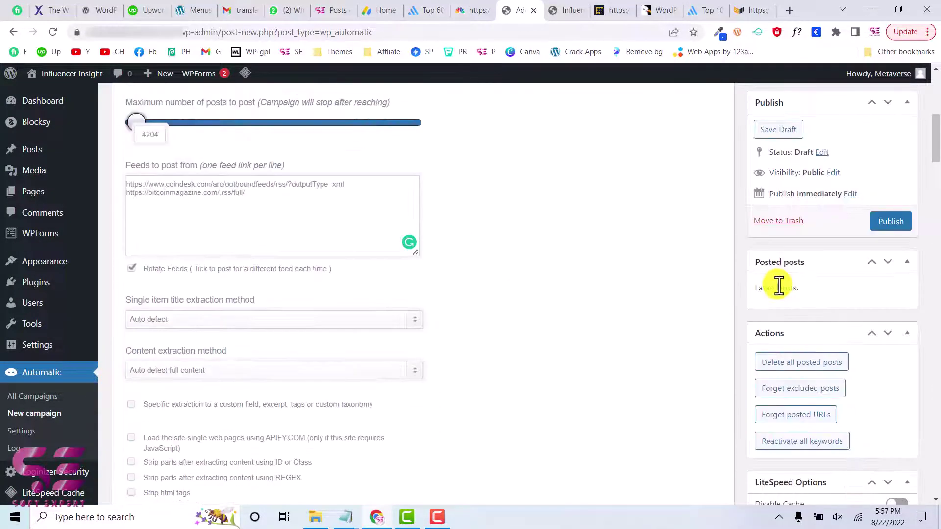
{"action": "left_click", "coordinate": [905, 224]}
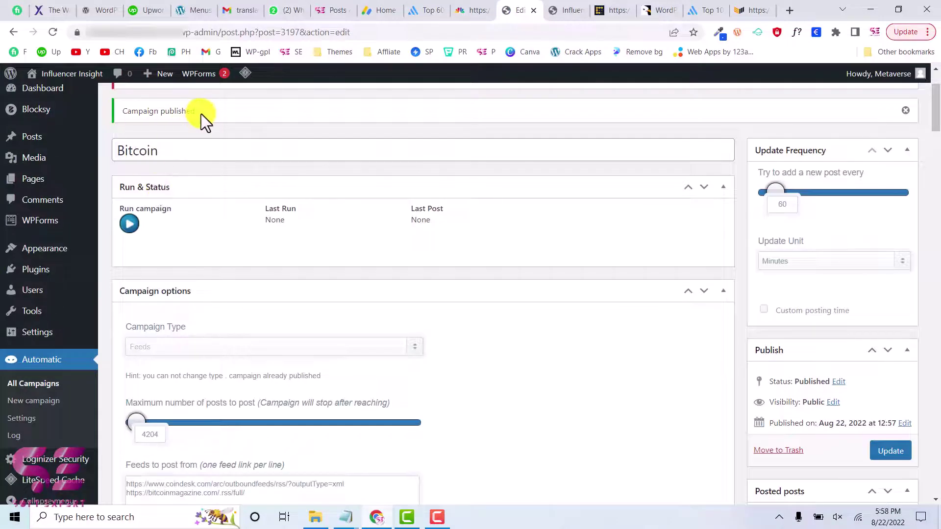
{"action": "left_click", "coordinate": [135, 228]}
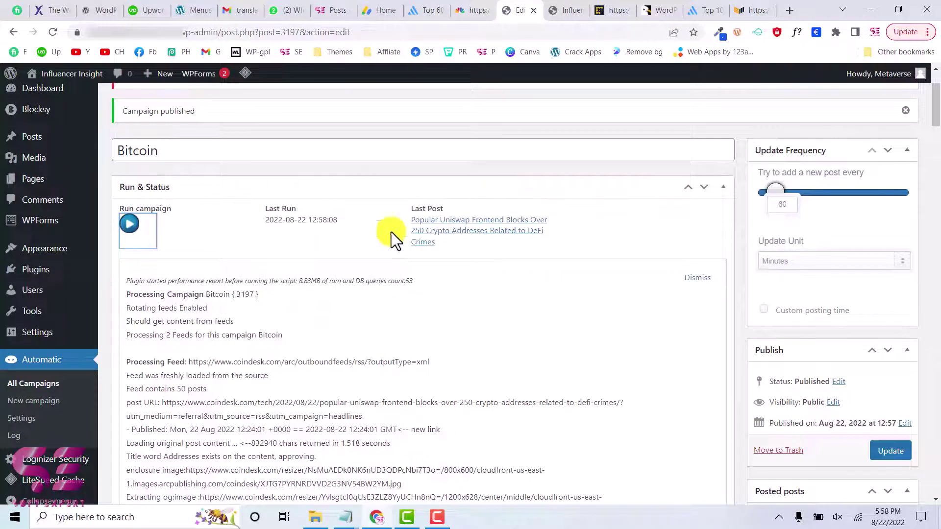
Step: Check the newly imported post in the site's Posts list and on the front page of the blog
{"action": "left_click", "coordinate": [54, 142]}
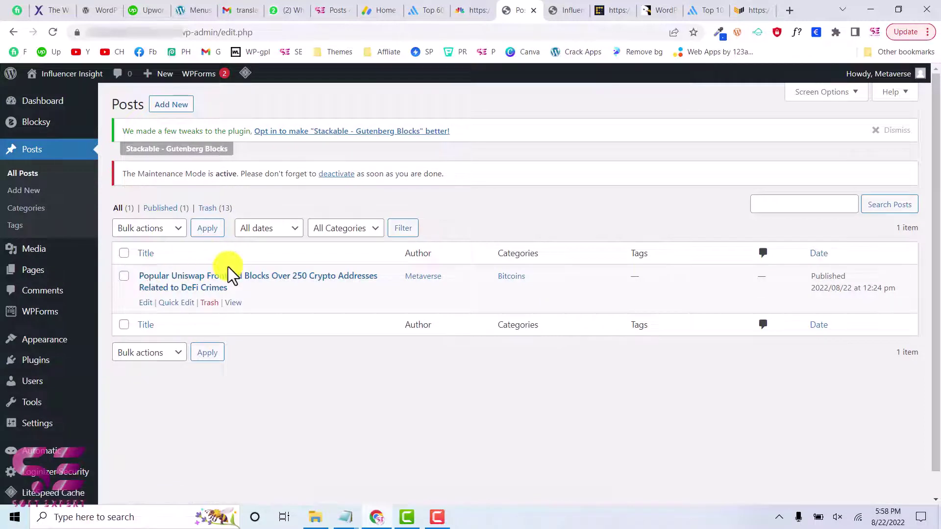
{"action": "left_click", "coordinate": [555, 10]}
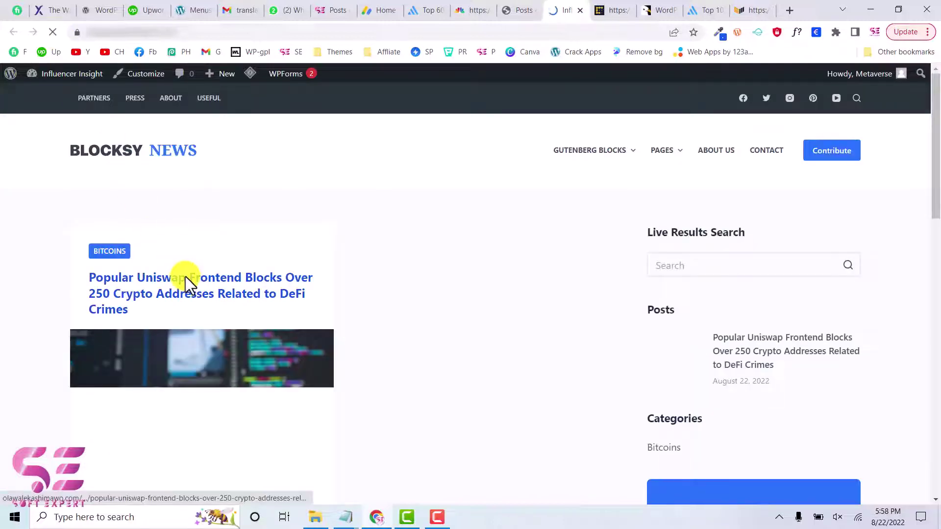
{"action": "scroll", "coordinate": [186, 277], "scroll_direction": "down", "scroll_amount": 2}
{"action": "scroll", "coordinate": [162, 290], "scroll_direction": "down", "scroll_amount": 2}
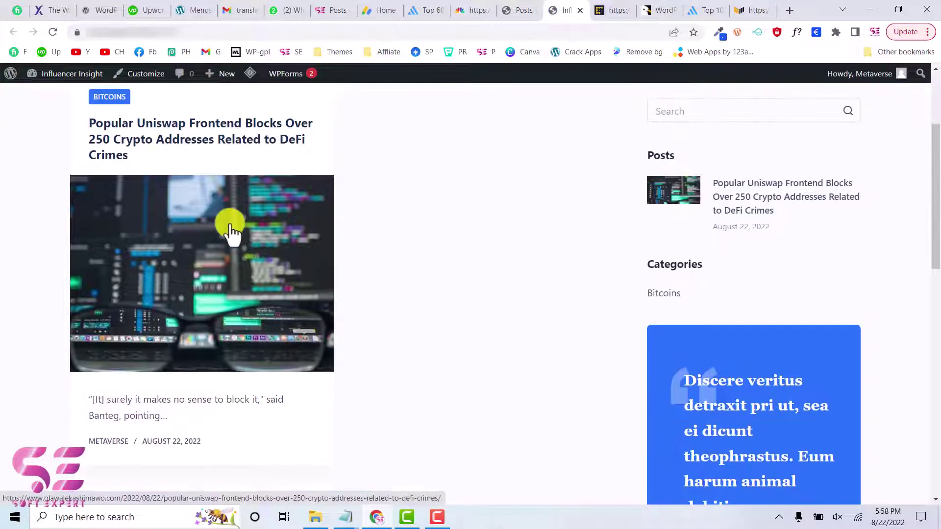
{"action": "scroll", "coordinate": [230, 227], "scroll_direction": "up", "scroll_amount": 1}
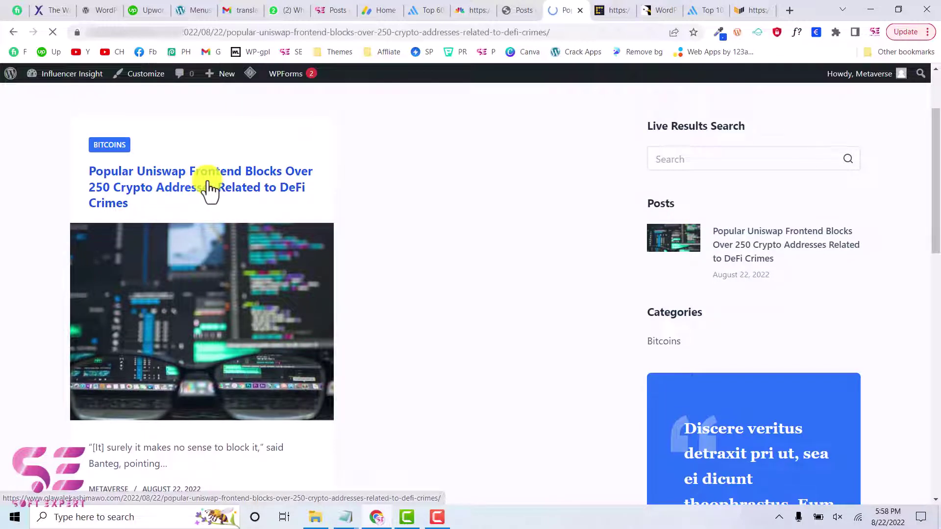
Step: Read through the imported Uniswap article on the blog, from its header to the comment form, and return to the front page
{"action": "scroll", "coordinate": [318, 198], "scroll_direction": "down", "scroll_amount": 11}
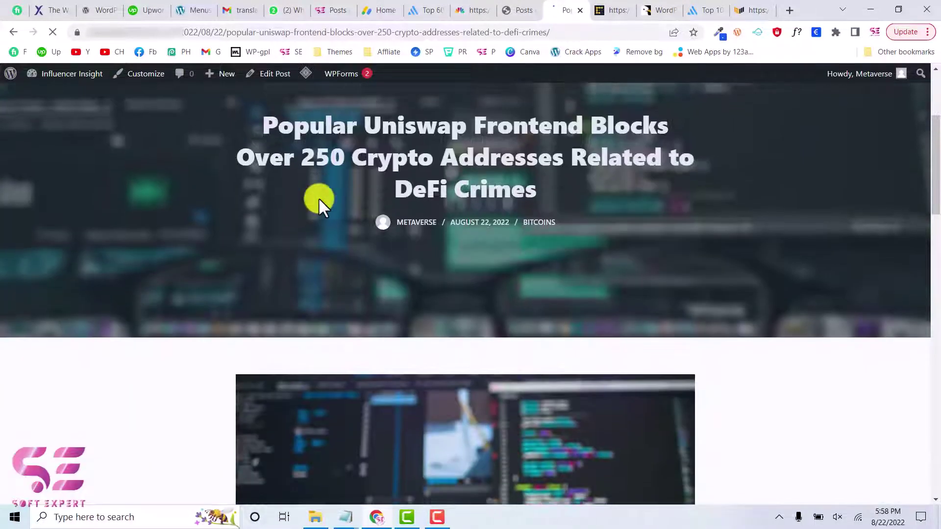
{"action": "scroll", "coordinate": [465, 223], "scroll_direction": "down", "scroll_amount": 7}
{"action": "scroll", "coordinate": [465, 225], "scroll_direction": "up", "scroll_amount": 11}
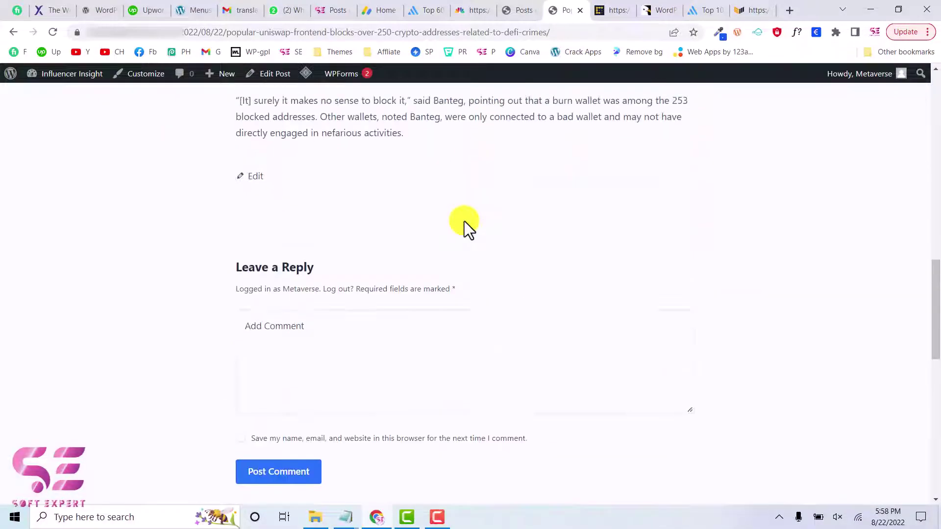
{"action": "scroll", "coordinate": [463, 222], "scroll_direction": "up", "scroll_amount": 6}
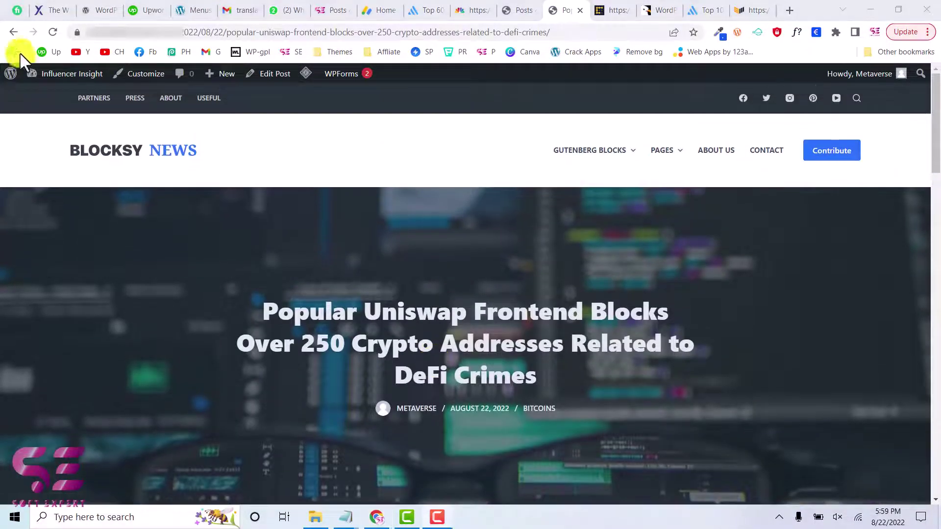
{"action": "left_click", "coordinate": [15, 32]}
Step: Open the Bitcoin campaign for editing and set its update frequency to a new post every 18 minutes
{"action": "left_click", "coordinate": [519, 9]}
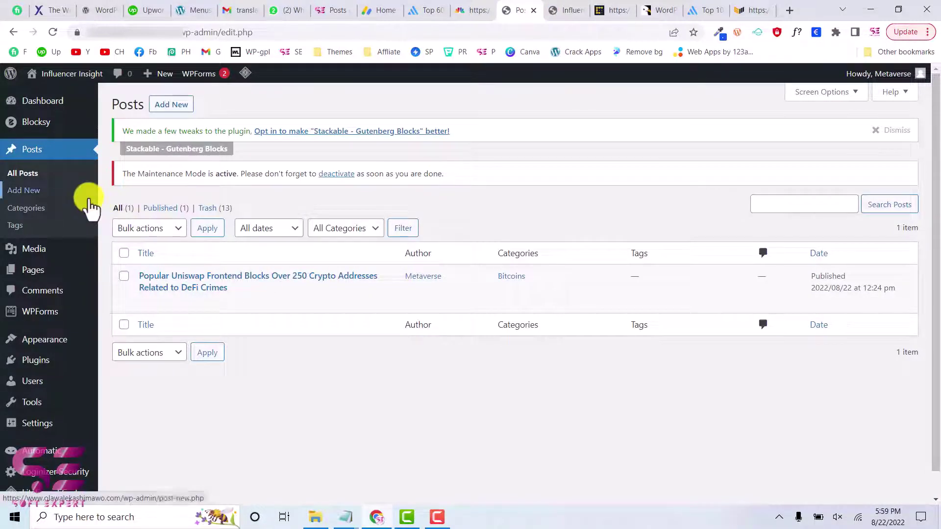
{"action": "scroll", "coordinate": [53, 415], "scroll_direction": "down", "scroll_amount": 1}
{"action": "mouse_move", "coordinate": [52, 424]}
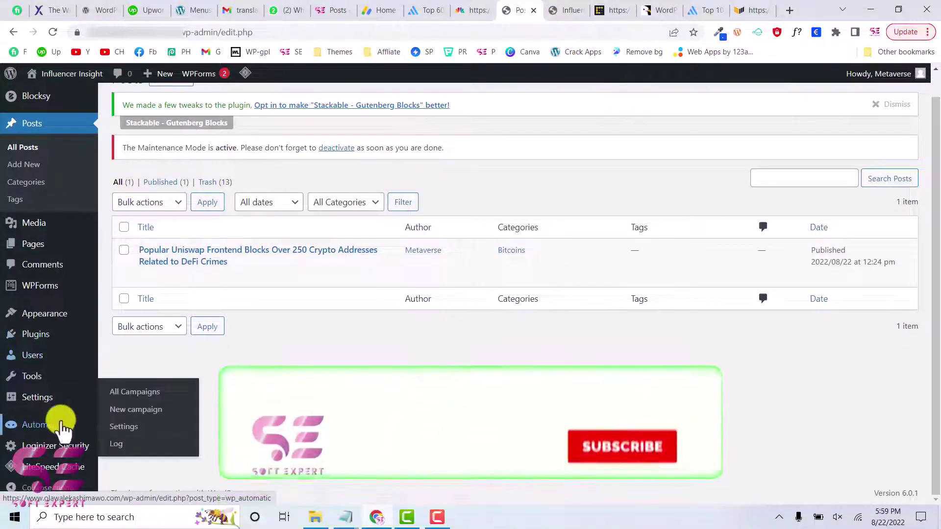
{"action": "left_click", "coordinate": [136, 392]}
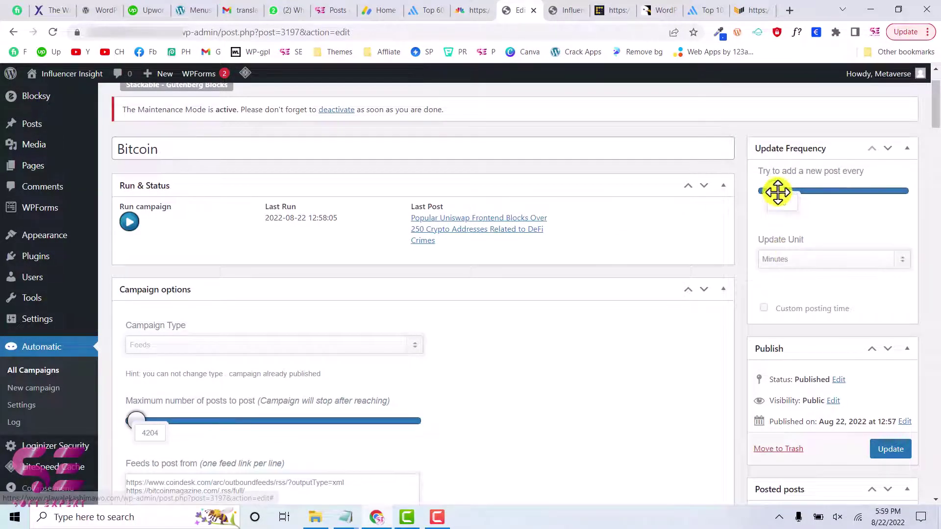
{"action": "left_click_drag", "start_coordinate": [778, 191], "coordinate": [774, 191]}
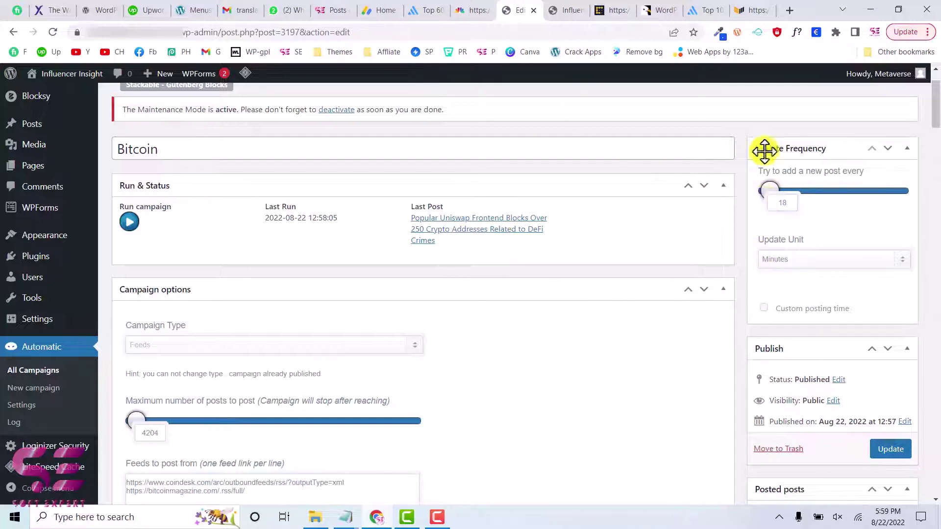
{"action": "left_click", "coordinate": [785, 261]}
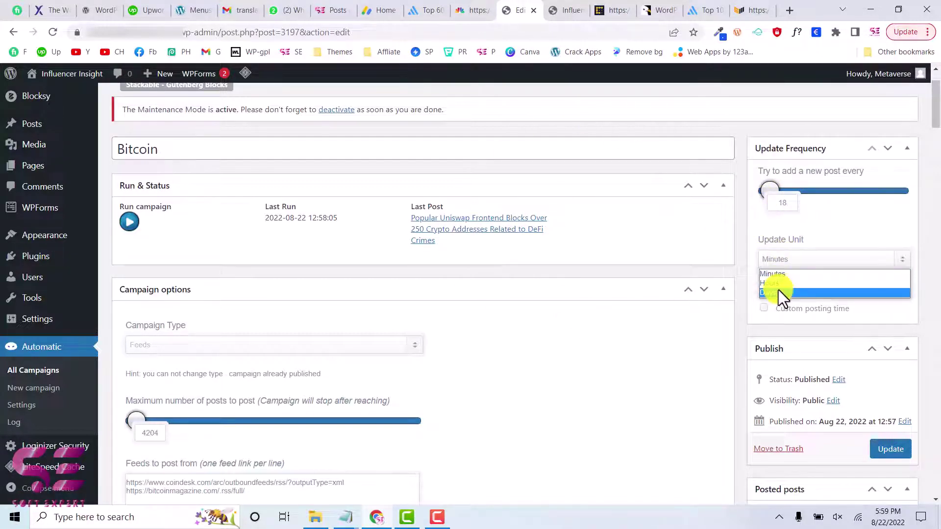
{"action": "left_click", "coordinate": [785, 273]}
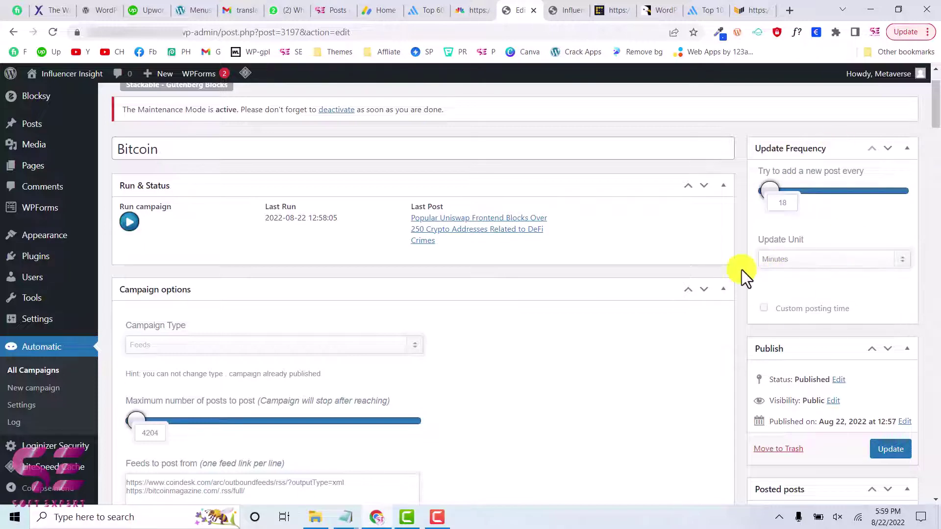
Step: Review the Bitcoin campaign's settings and the blog's front page with its imported post
{"action": "scroll", "coordinate": [742, 269], "scroll_direction": "down", "scroll_amount": 3}
{"action": "scroll", "coordinate": [742, 270], "scroll_direction": "up", "scroll_amount": 5}
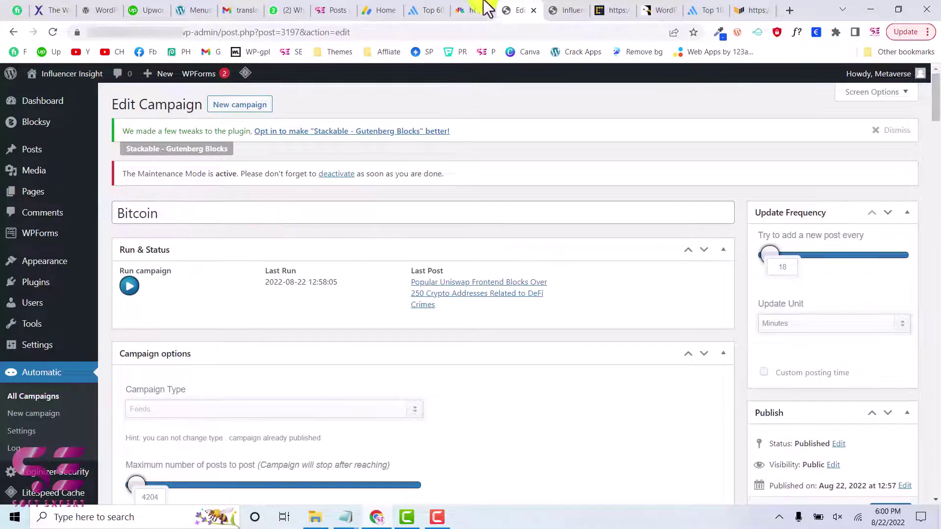
{"action": "left_click", "coordinate": [569, 9]}
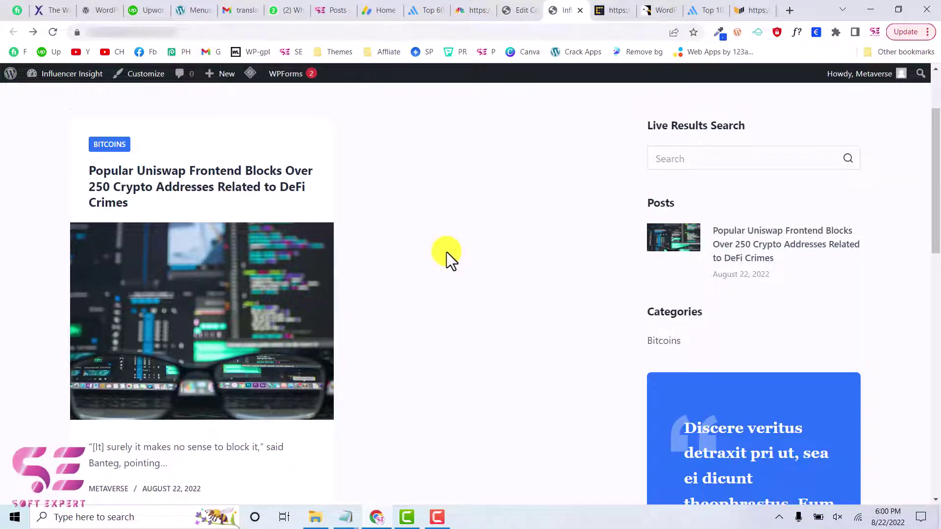
{"action": "scroll", "coordinate": [447, 252], "scroll_direction": "down", "scroll_amount": 5}
{"action": "scroll", "coordinate": [446, 252], "scroll_direction": "up", "scroll_amount": 10}
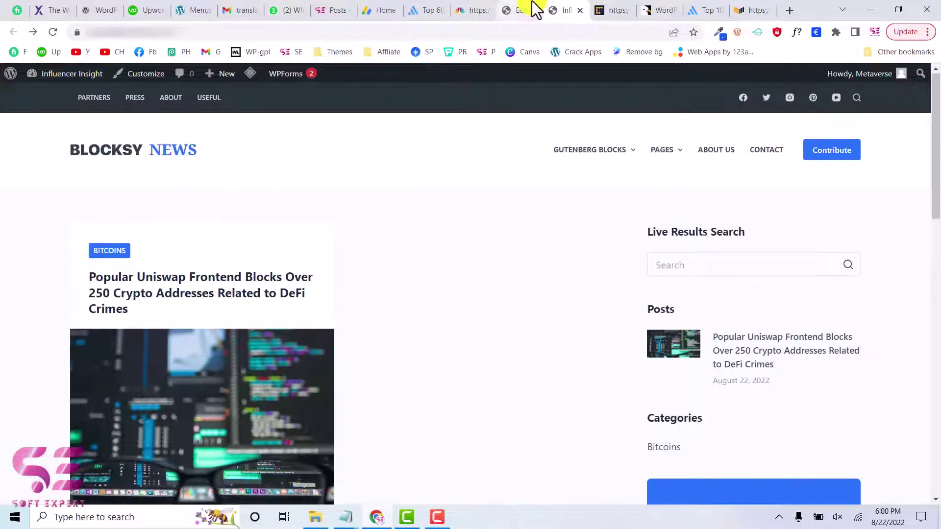
{"action": "left_click", "coordinate": [537, 10]}
{"action": "scroll", "coordinate": [66, 432], "scroll_direction": "down", "scroll_amount": 1}
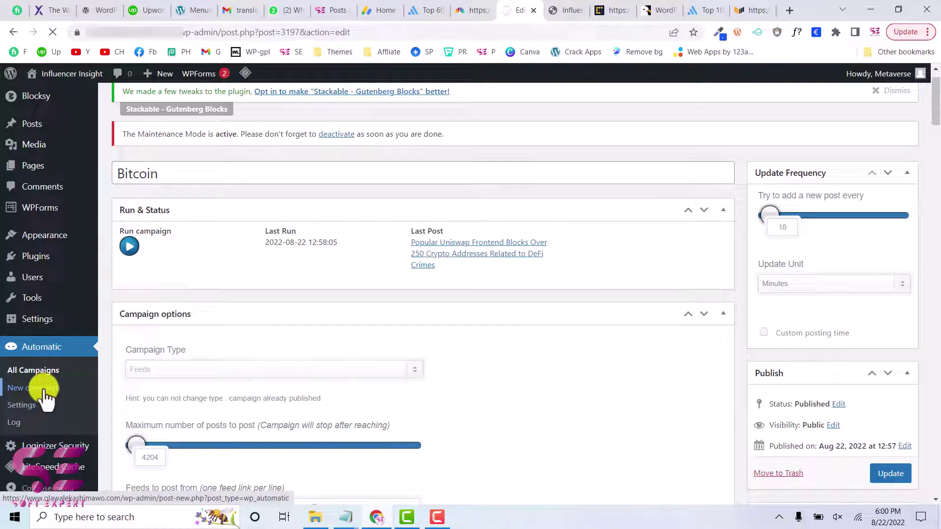
{"action": "left_click", "coordinate": [44, 389]}
{"action": "left_click", "coordinate": [161, 206]}
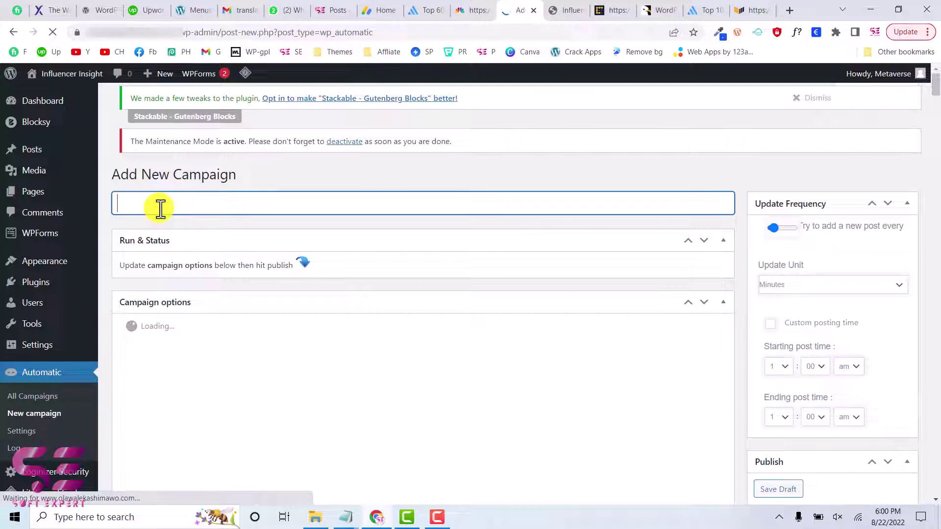
{"action": "type", "text": "Fin"}
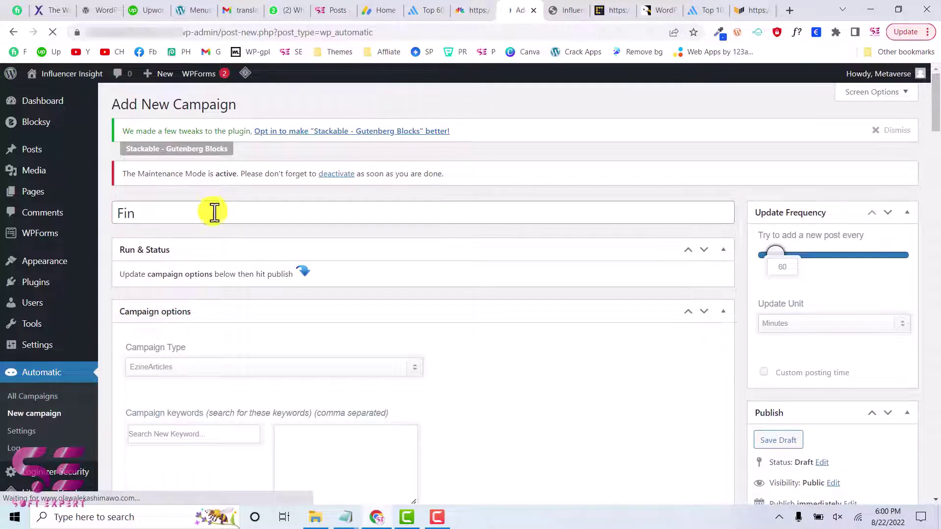
{"action": "type", "text": "ance"}
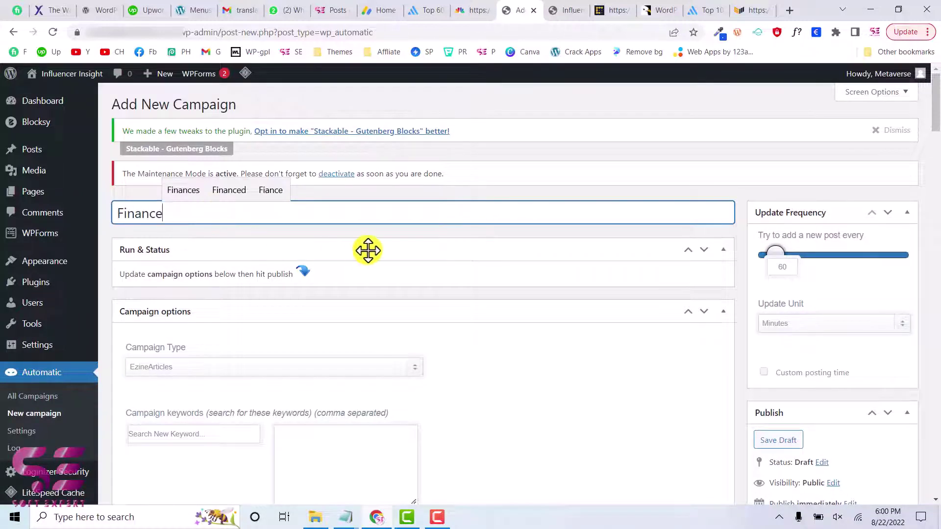
{"action": "left_click", "coordinate": [368, 250]}
{"action": "scroll", "coordinate": [236, 263], "scroll_direction": "down", "scroll_amount": 1}
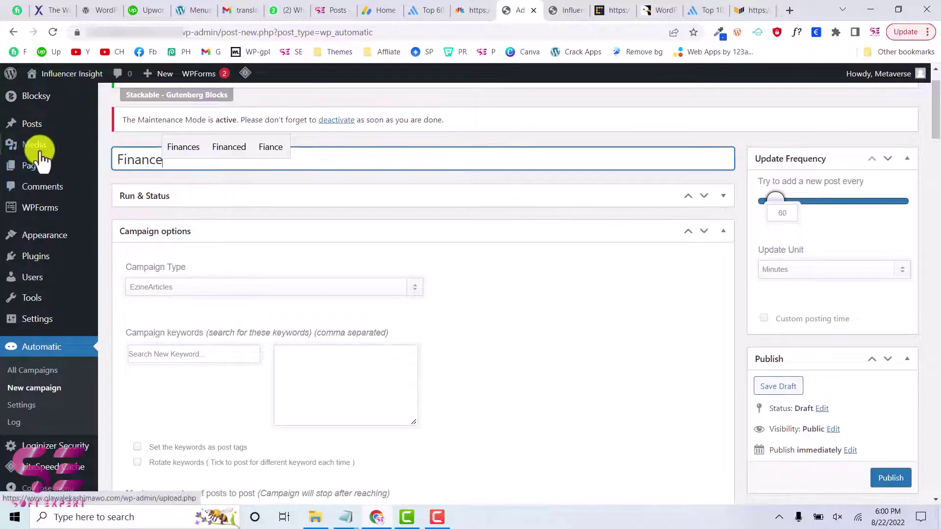
Step: Leave the unsaved campaign and add a new post category named Finance
{"action": "mouse_move", "coordinate": [31, 131]}
{"action": "left_click", "coordinate": [112, 164]}
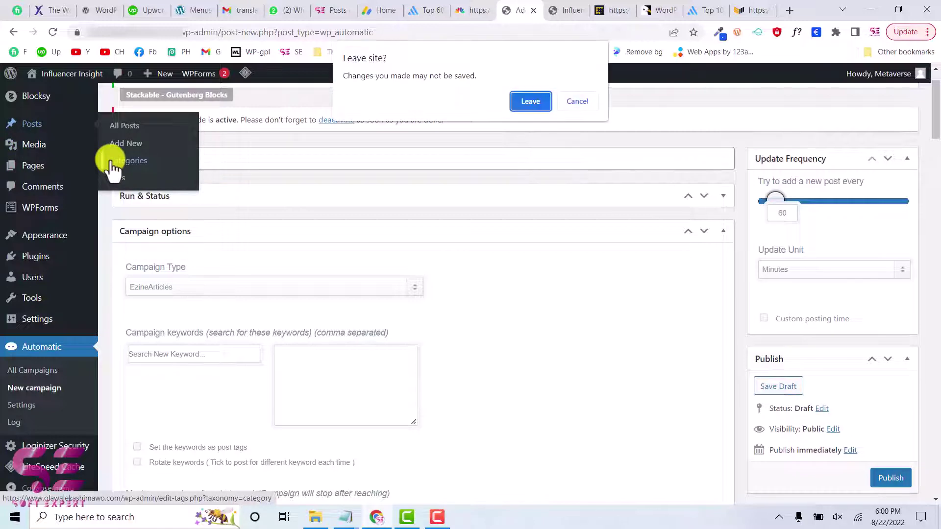
{"action": "left_click", "coordinate": [537, 97]}
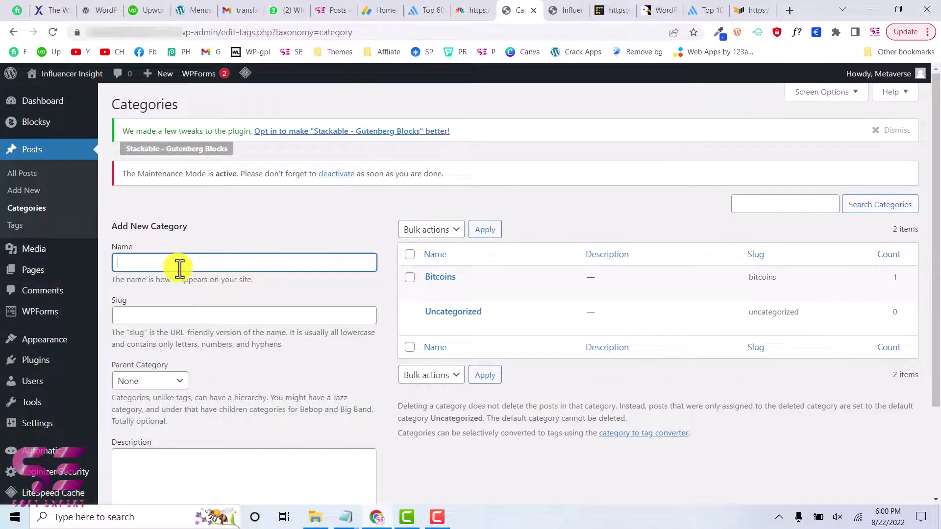
{"action": "type", "text": "Finance"}
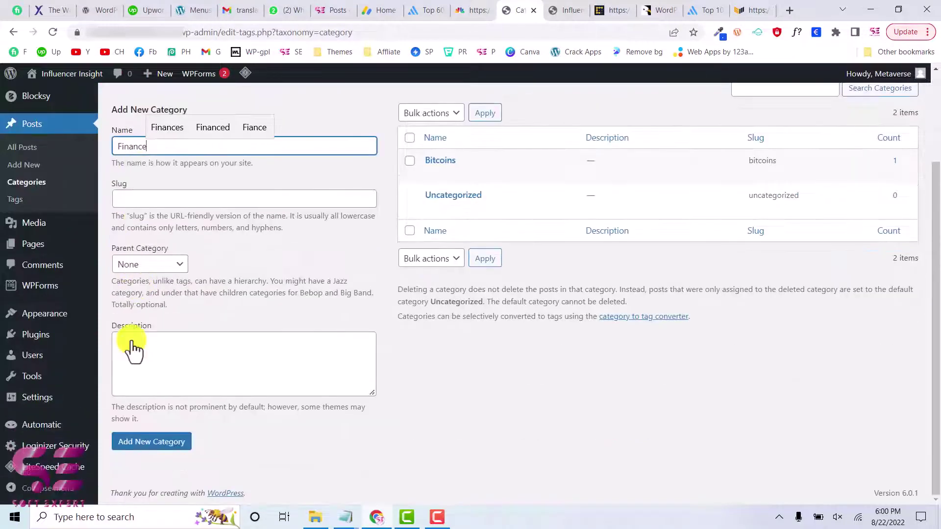
{"action": "left_click", "coordinate": [134, 443]}
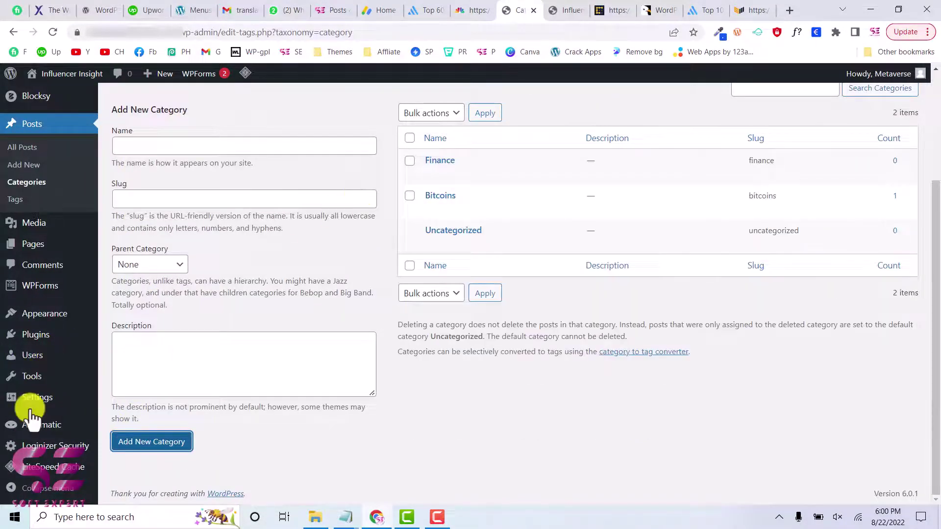
Step: Create a new automatic-posting campaign titled Finance and set its campaign type to Feeds
{"action": "mouse_move", "coordinate": [22, 427]}
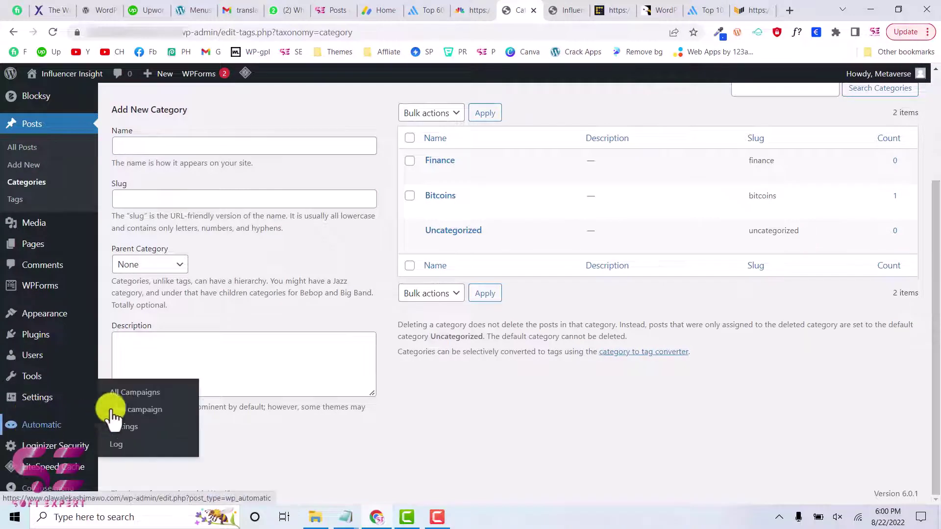
{"action": "left_click", "coordinate": [136, 409]}
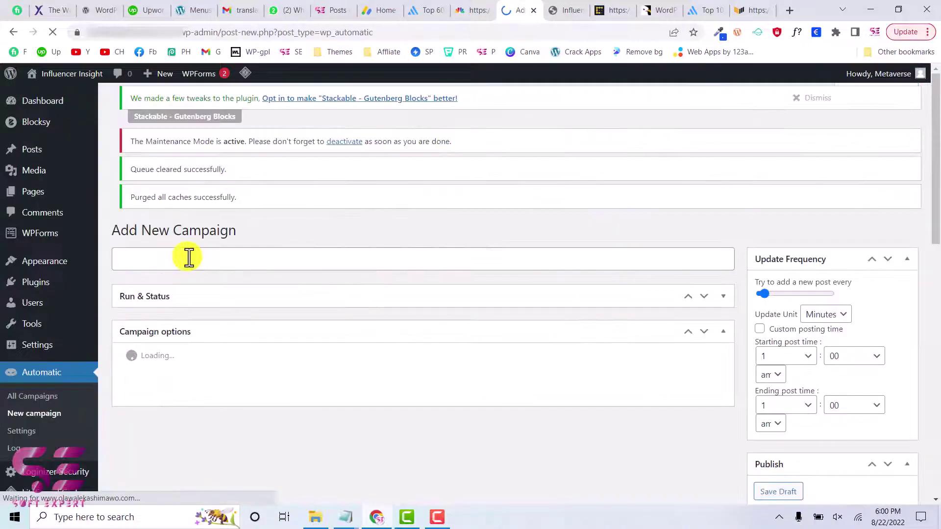
{"action": "left_click", "coordinate": [188, 257]}
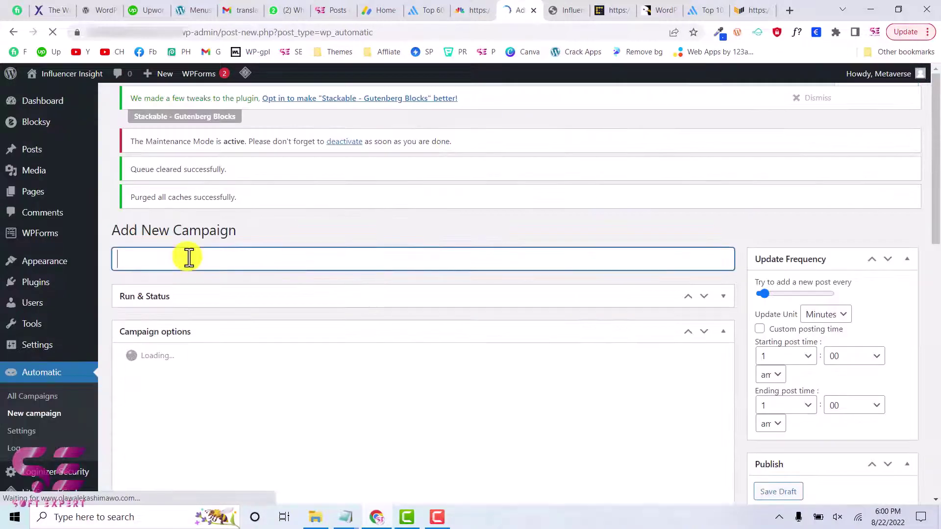
{"action": "type", "text": "Finance"}
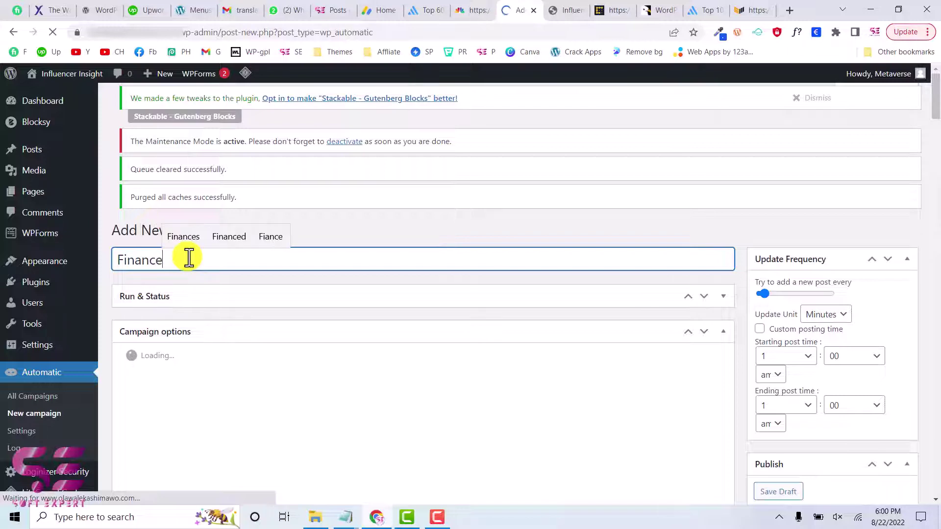
{"action": "scroll", "coordinate": [307, 231], "scroll_direction": "down", "scroll_amount": 5}
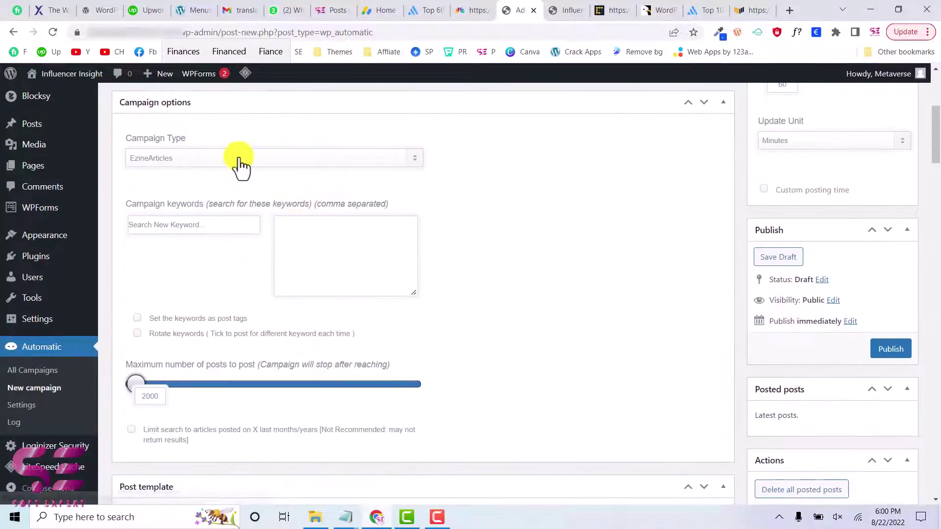
{"action": "left_click", "coordinate": [240, 159]}
{"action": "left_click", "coordinate": [148, 181]}
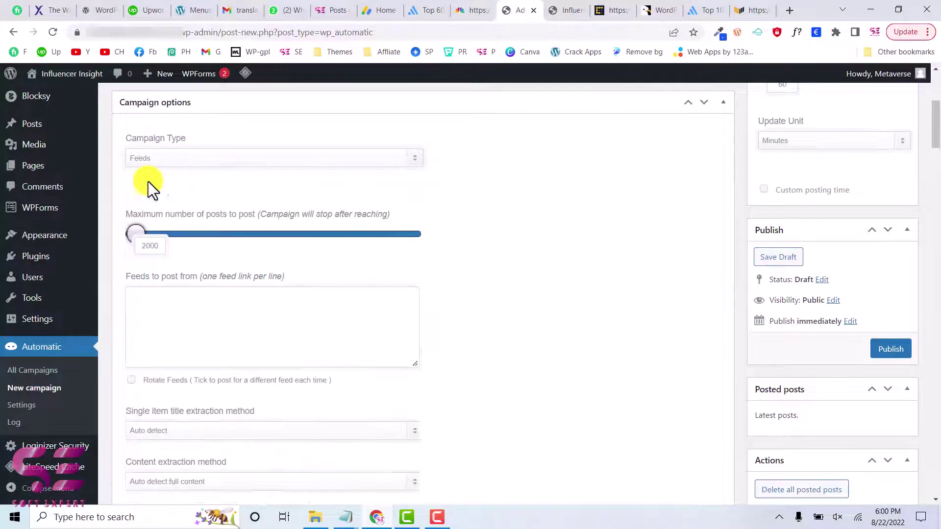
{"action": "scroll", "coordinate": [243, 176], "scroll_direction": "down", "scroll_amount": 2}
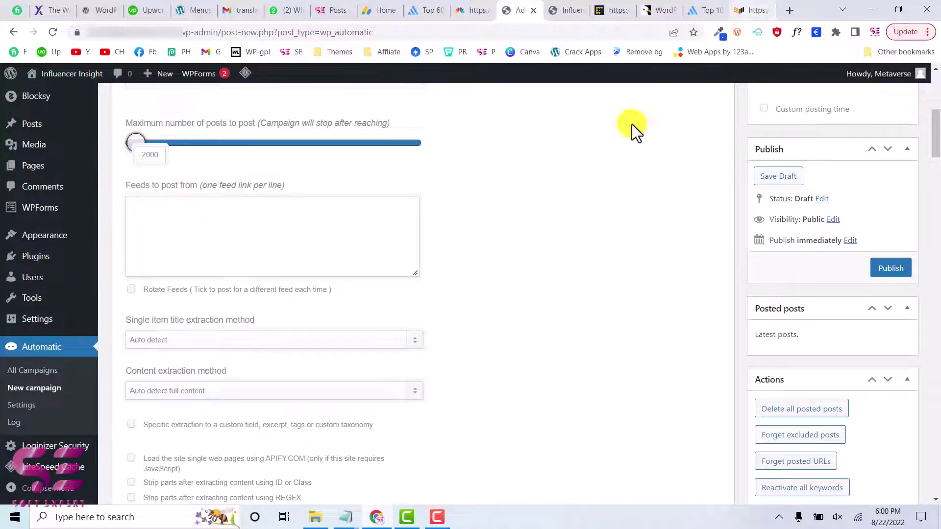
{"action": "mouse_move", "coordinate": [347, 516]}
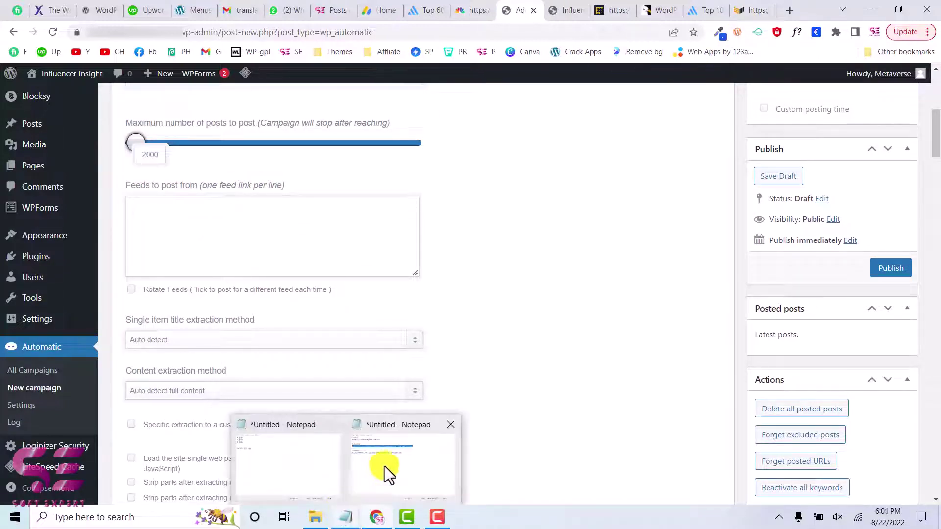
{"action": "left_click", "coordinate": [387, 468]}
{"action": "left_click", "coordinate": [315, 271]}
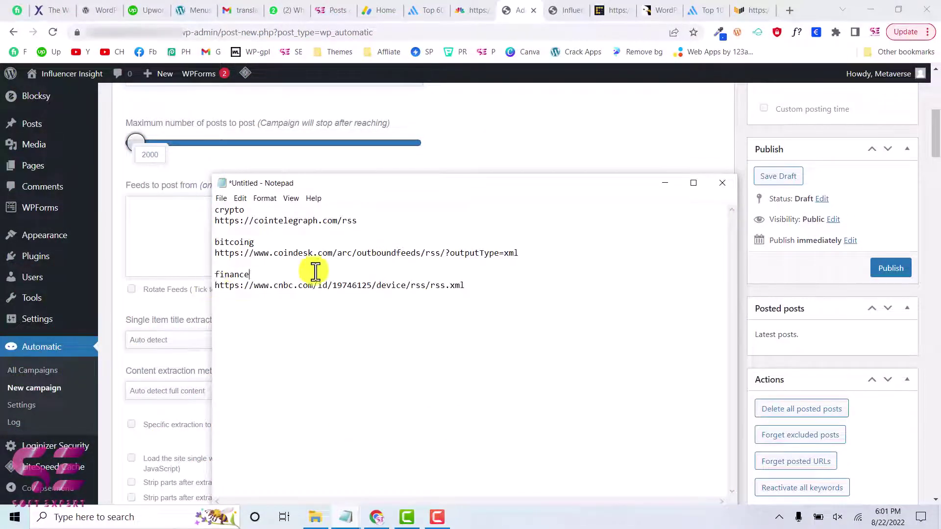
{"action": "left_click_drag", "start_coordinate": [488, 278], "coordinate": [484, 285]}
{"action": "key", "text": "ctrl+c"}
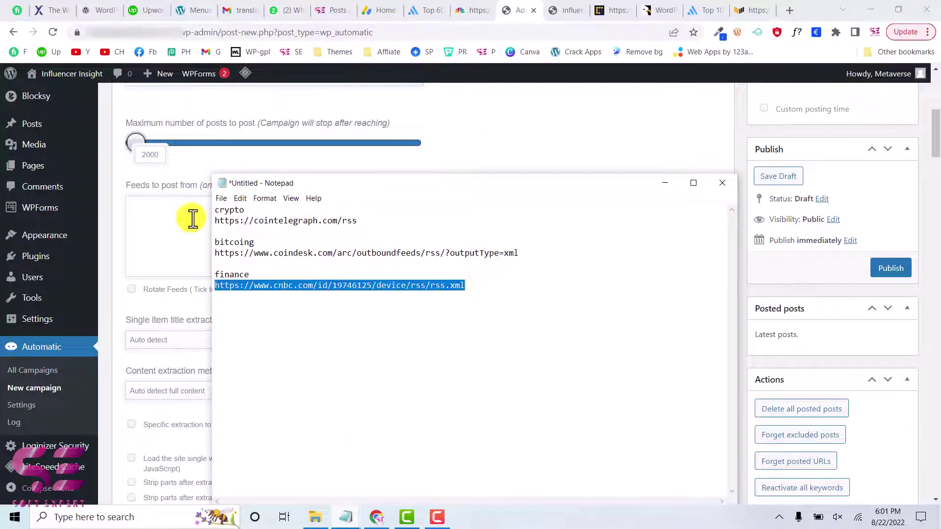
{"action": "left_click", "coordinate": [189, 216]}
{"action": "key", "text": "ctrl+v"}
Step: Enable adding posts with their original time in the Finance campaign's feed options
{"action": "scroll", "coordinate": [253, 233], "scroll_direction": "down", "scroll_amount": 2}
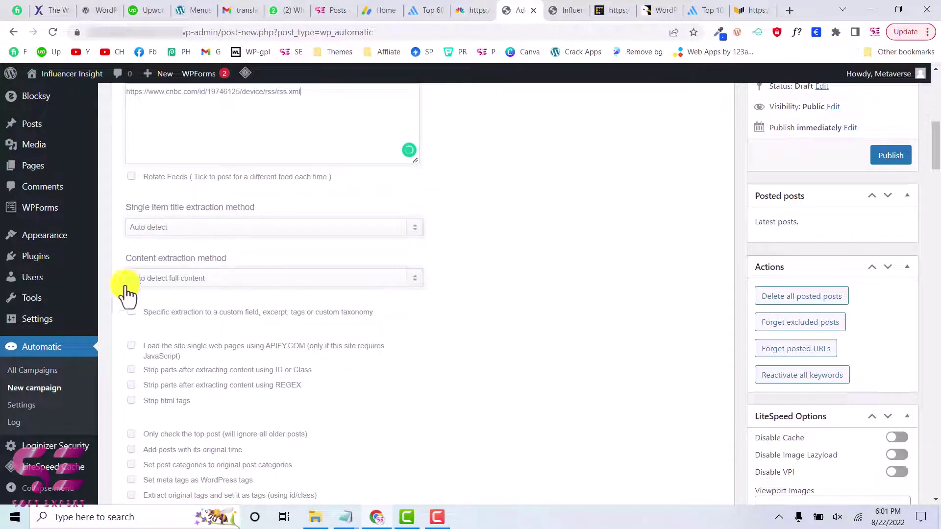
{"action": "scroll", "coordinate": [224, 276], "scroll_direction": "down", "scroll_amount": 3}
{"action": "scroll", "coordinate": [223, 277], "scroll_direction": "down", "scroll_amount": 1}
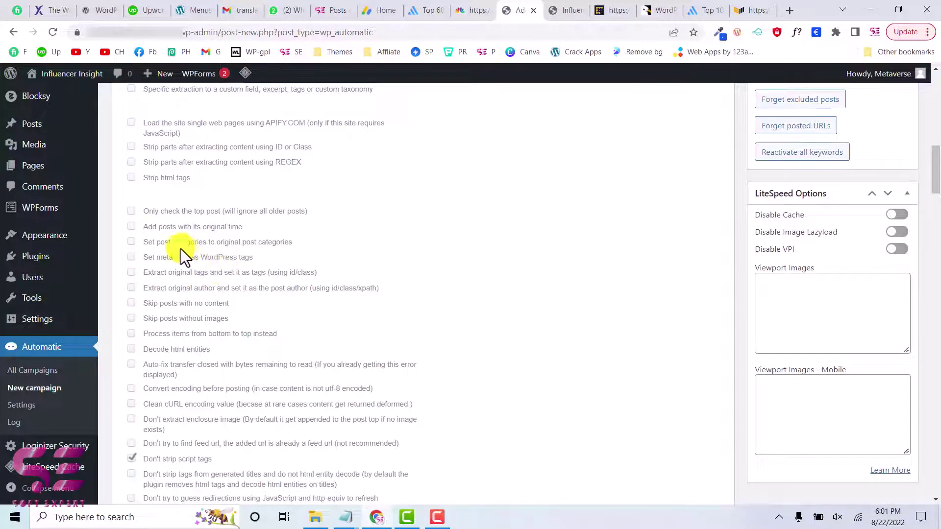
{"action": "left_click", "coordinate": [131, 228]}
{"action": "scroll", "coordinate": [181, 228], "scroll_direction": "down", "scroll_amount": 6}
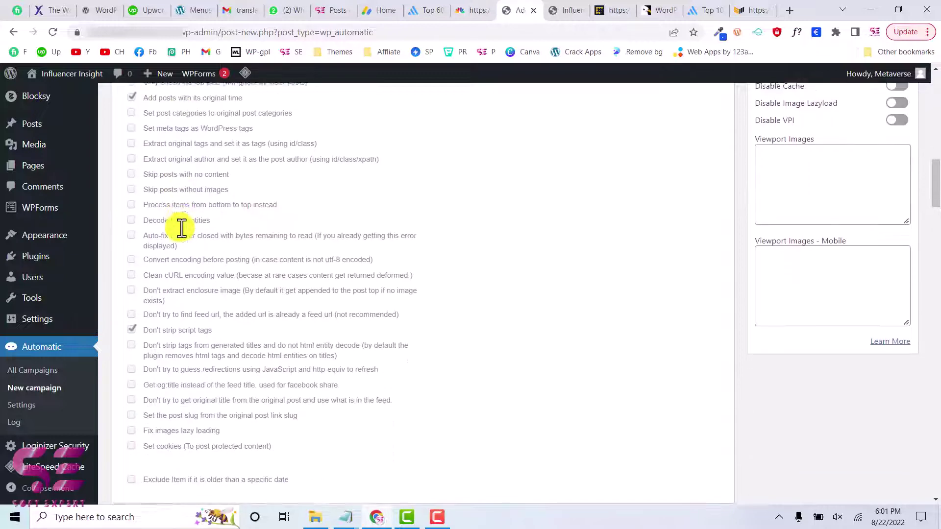
{"action": "scroll", "coordinate": [182, 228], "scroll_direction": "down", "scroll_amount": 3}
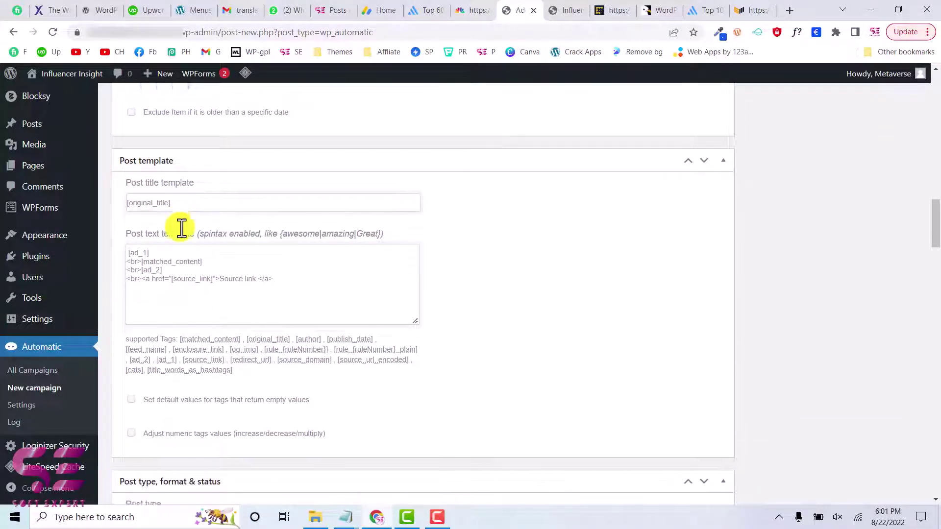
Step: Strip the ad tags, line breaks and source link from the campaign's post text template, leaving only [matched_content]
{"action": "left_click_drag", "start_coordinate": [273, 253], "coordinate": [129, 229]}
{"action": "key", "text": "BackSpace"}
{"action": "key", "text": "BackSpace"}
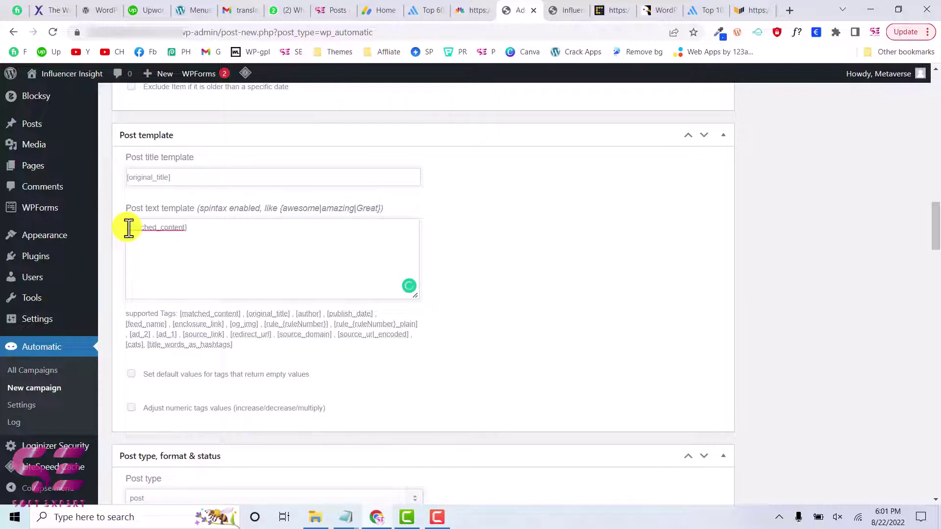
Step: Assign the campaign's posts to the Finance category and check the remaining campaign options
{"action": "scroll", "coordinate": [217, 233], "scroll_direction": "down", "scroll_amount": 3}
{"action": "scroll", "coordinate": [216, 233], "scroll_direction": "down", "scroll_amount": 6}
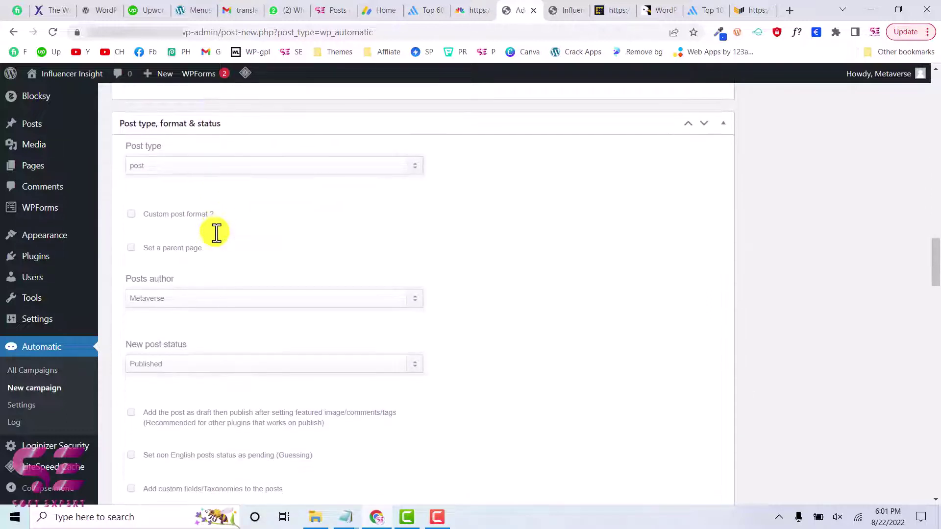
{"action": "scroll", "coordinate": [216, 232], "scroll_direction": "down", "scroll_amount": 7}
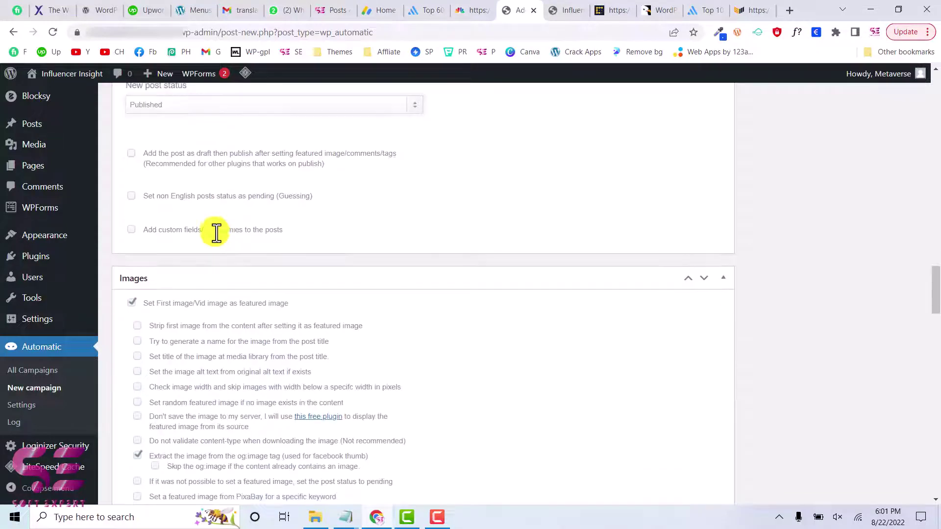
{"action": "scroll", "coordinate": [275, 154], "scroll_direction": "down", "scroll_amount": 6}
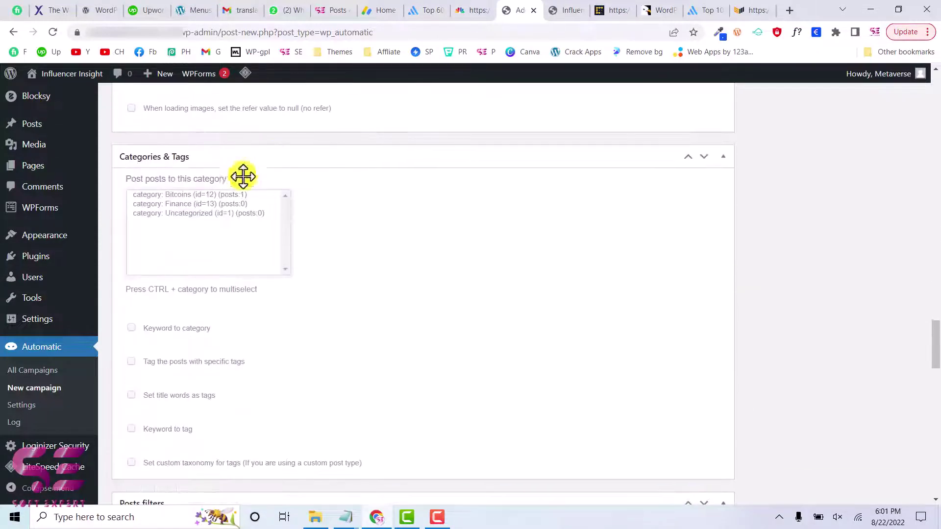
{"action": "left_click", "coordinate": [182, 204]}
{"action": "scroll", "coordinate": [358, 238], "scroll_direction": "down", "scroll_amount": 15}
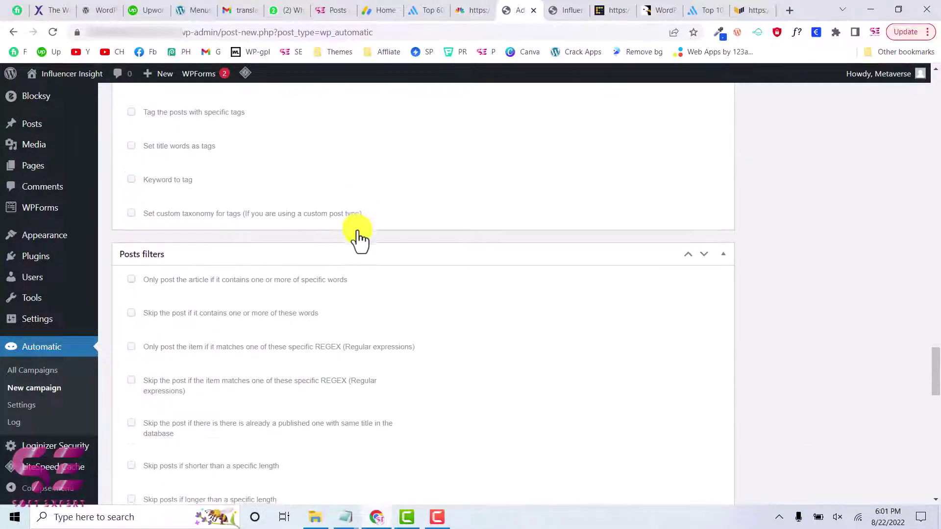
{"action": "scroll", "coordinate": [360, 239], "scroll_direction": "down", "scroll_amount": 8}
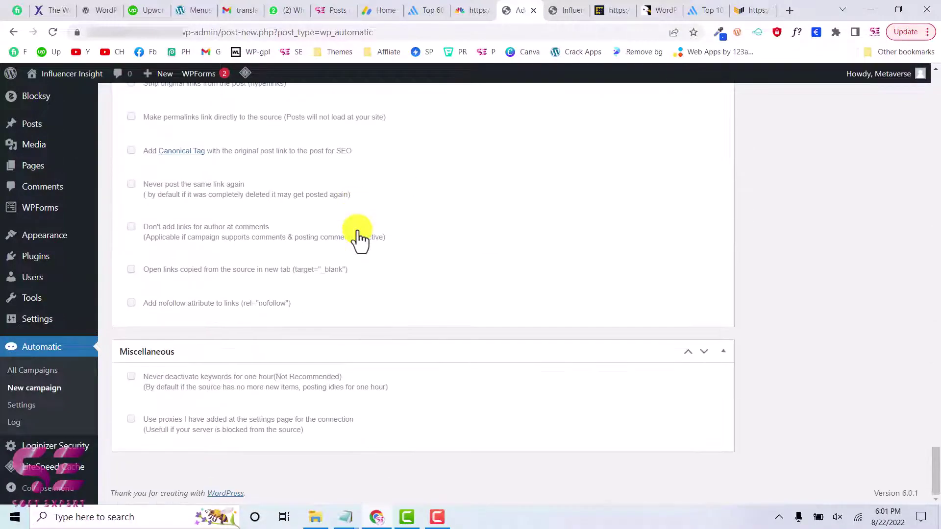
Step: Publish the Finance campaign and run it once from its Run & Status section
{"action": "scroll", "coordinate": [360, 239], "scroll_direction": "up", "scroll_amount": 15}
{"action": "scroll", "coordinate": [832, 346], "scroll_direction": "up", "scroll_amount": 12}
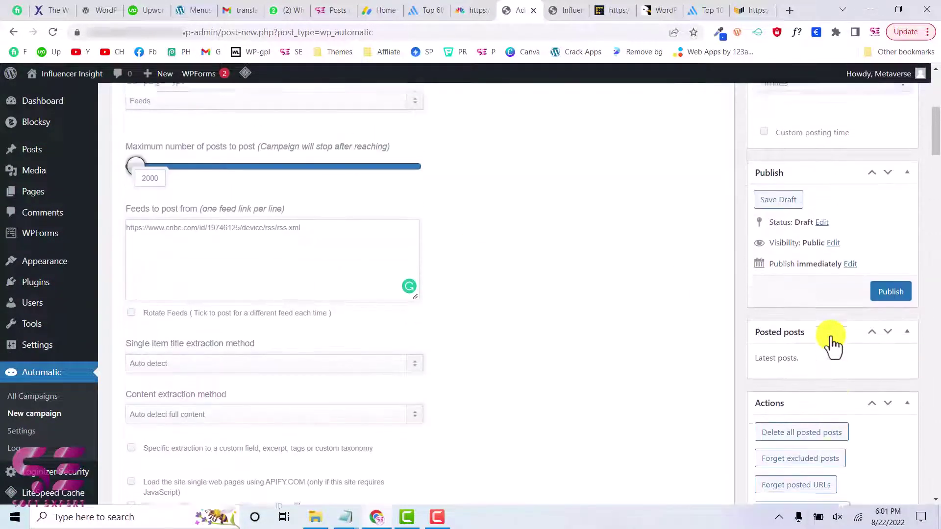
{"action": "left_click", "coordinate": [897, 324]}
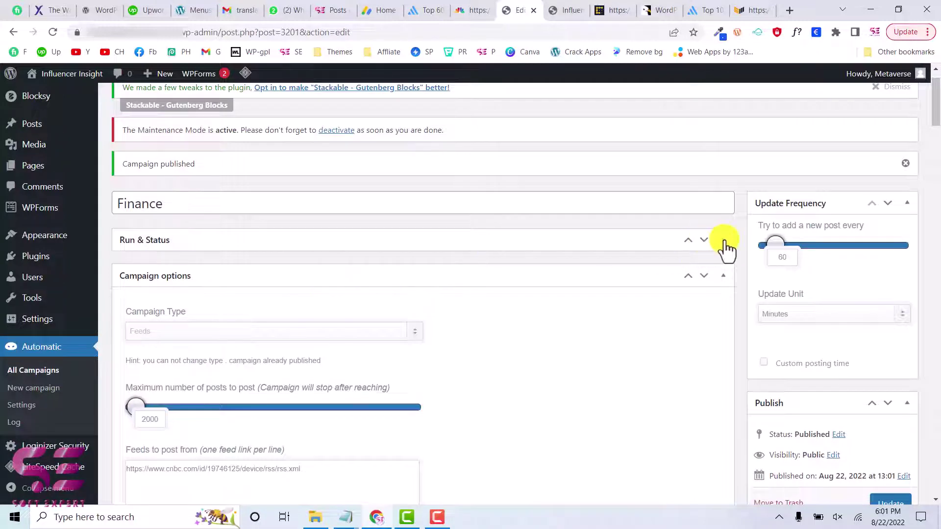
{"action": "left_click", "coordinate": [725, 241]}
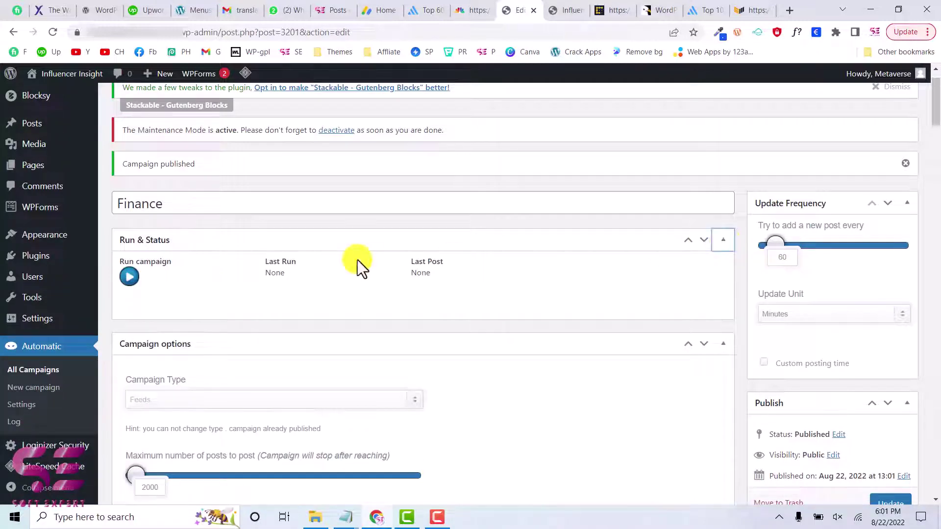
{"action": "left_click", "coordinate": [137, 279]}
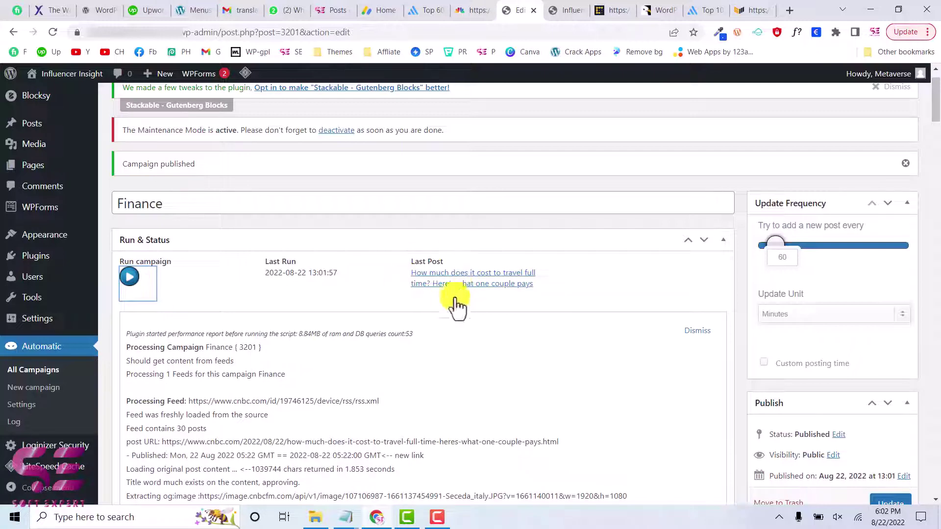
Step: Open the newly imported Finance article from the site's home page, review its full content, and return to the campaign
{"action": "left_click", "coordinate": [553, 11]}
{"action": "left_click", "coordinate": [59, 34]}
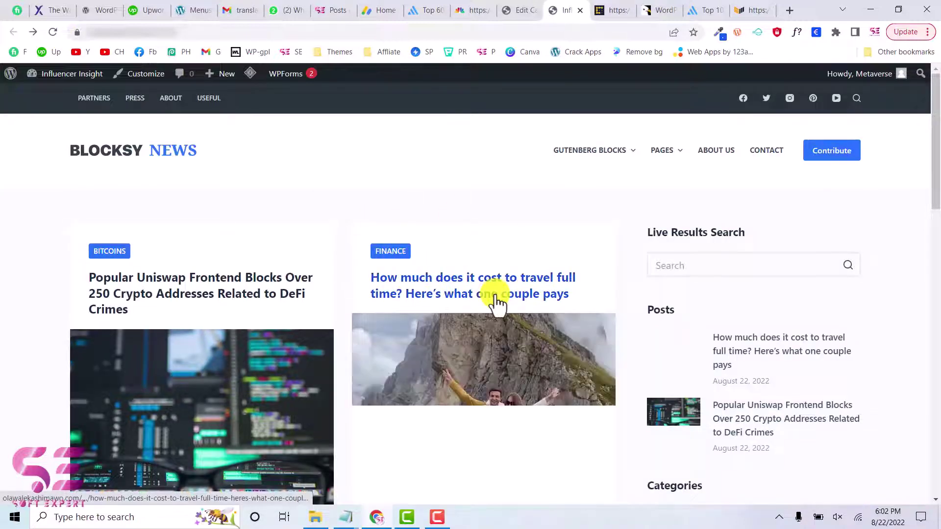
{"action": "left_click", "coordinate": [524, 301]}
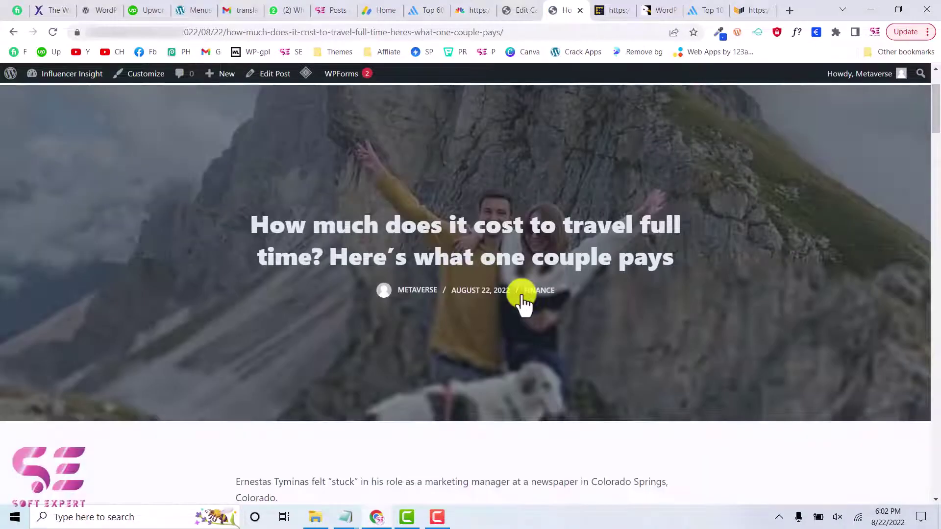
{"action": "scroll", "coordinate": [524, 302], "scroll_direction": "down", "scroll_amount": 10}
{"action": "scroll", "coordinate": [523, 301], "scroll_direction": "down", "scroll_amount": 20}
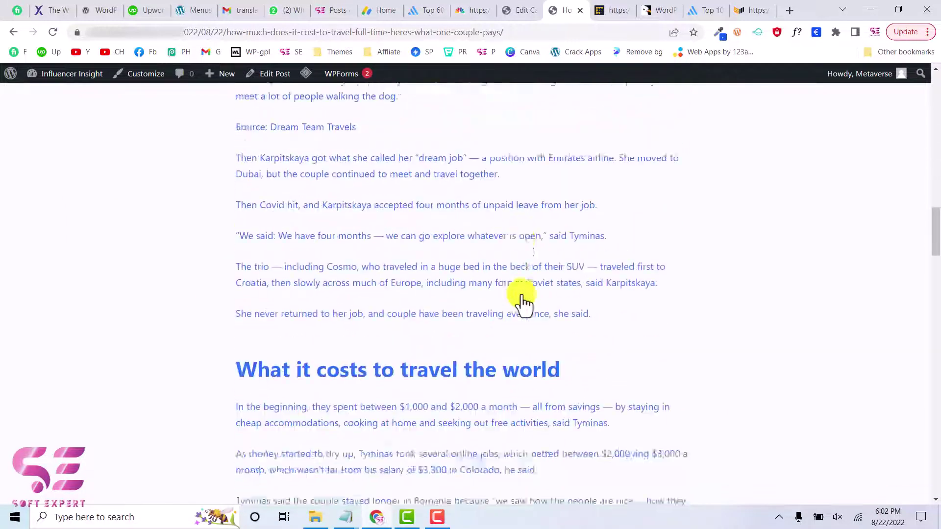
{"action": "scroll", "coordinate": [524, 301], "scroll_direction": "down", "scroll_amount": 20}
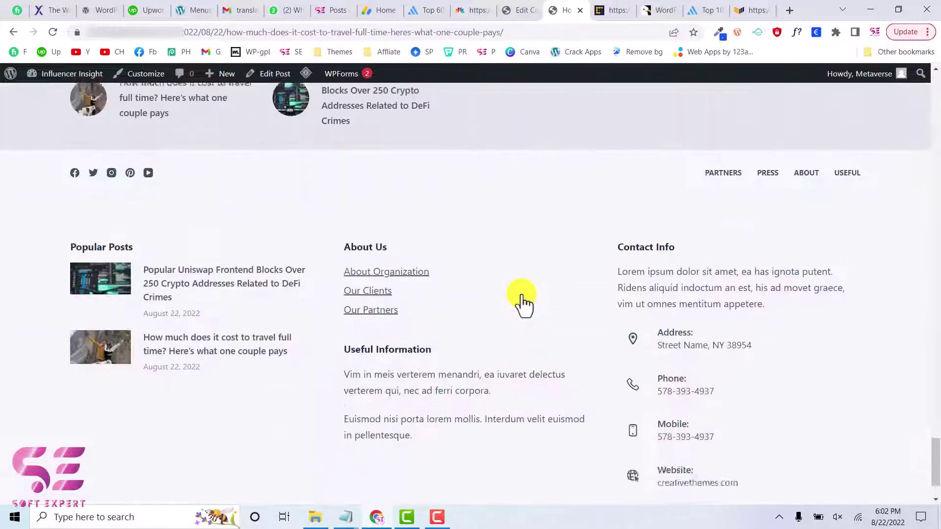
{"action": "scroll", "coordinate": [524, 302], "scroll_direction": "up", "scroll_amount": 15}
{"action": "scroll", "coordinate": [524, 302], "scroll_direction": "up", "scroll_amount": 20}
{"action": "left_click", "coordinate": [520, 10]}
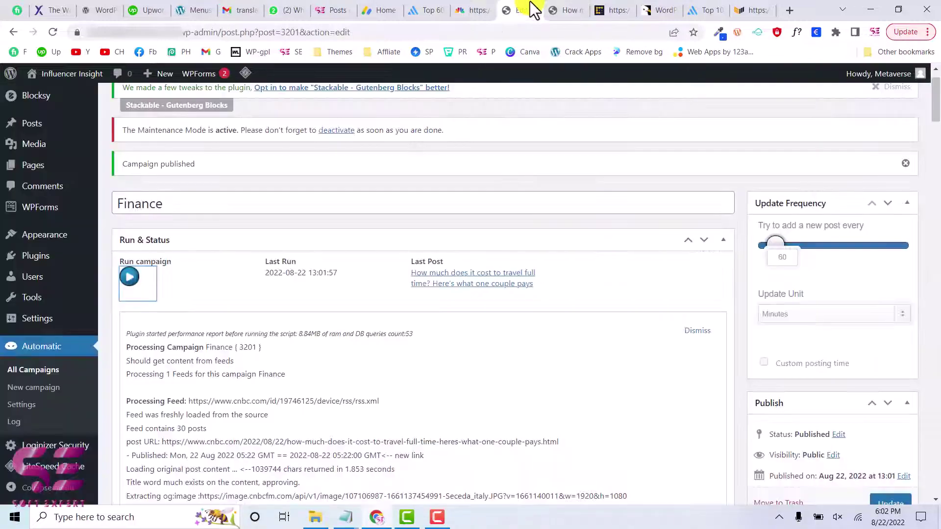
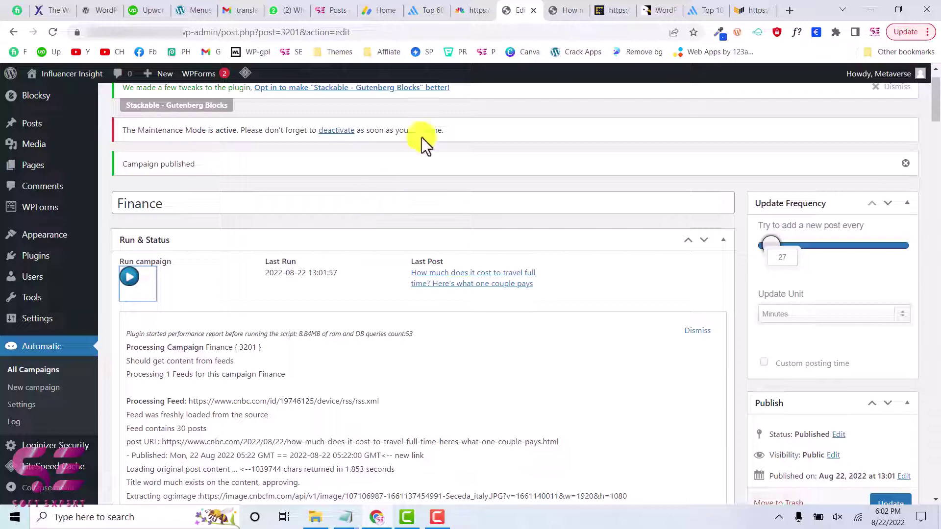
Step: Look over the imported article page down to its footer and open the page in the theme customizer
{"action": "left_click", "coordinate": [552, 7]}
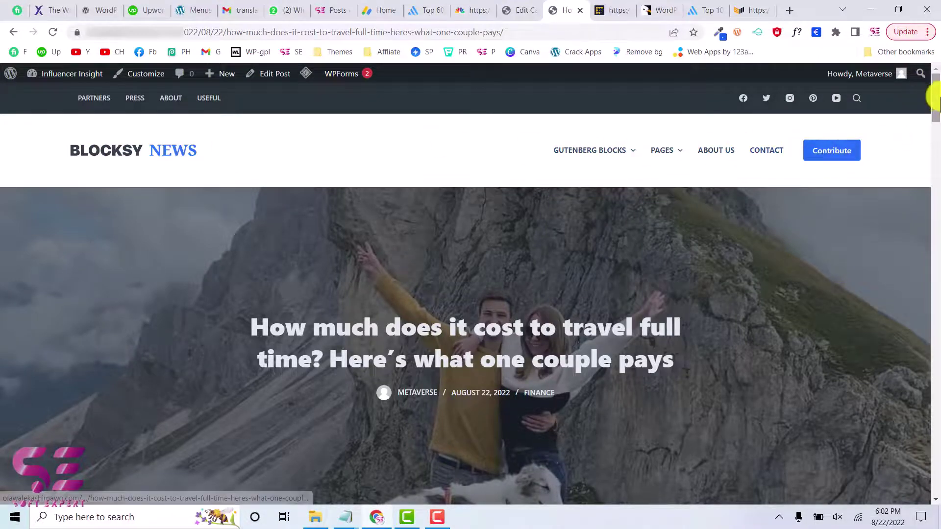
{"action": "left_click_drag", "start_coordinate": [934, 91], "coordinate": [897, 512]}
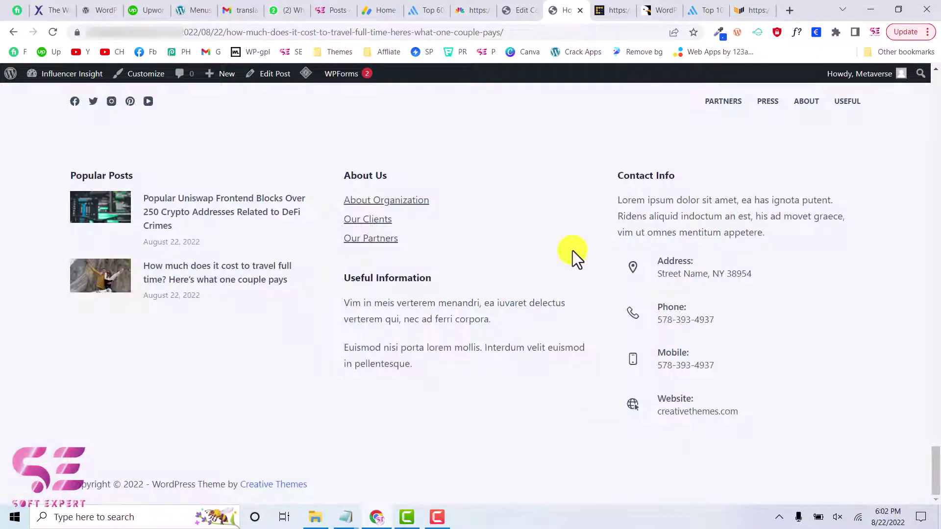
{"action": "scroll", "coordinate": [501, 228], "scroll_direction": "up", "scroll_amount": 20}
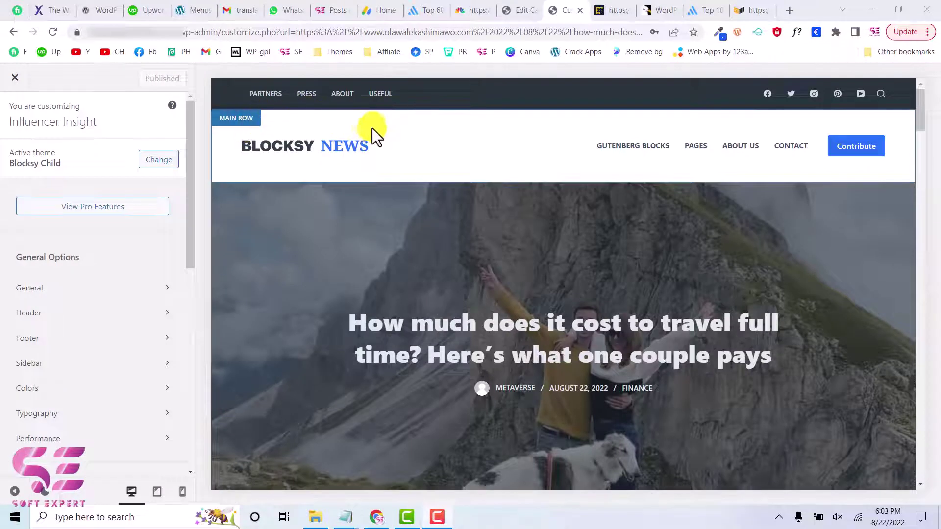
Step: Open the Logo settings from the header's main row and view the logo image picker without choosing a file
{"action": "left_click", "coordinate": [253, 122]}
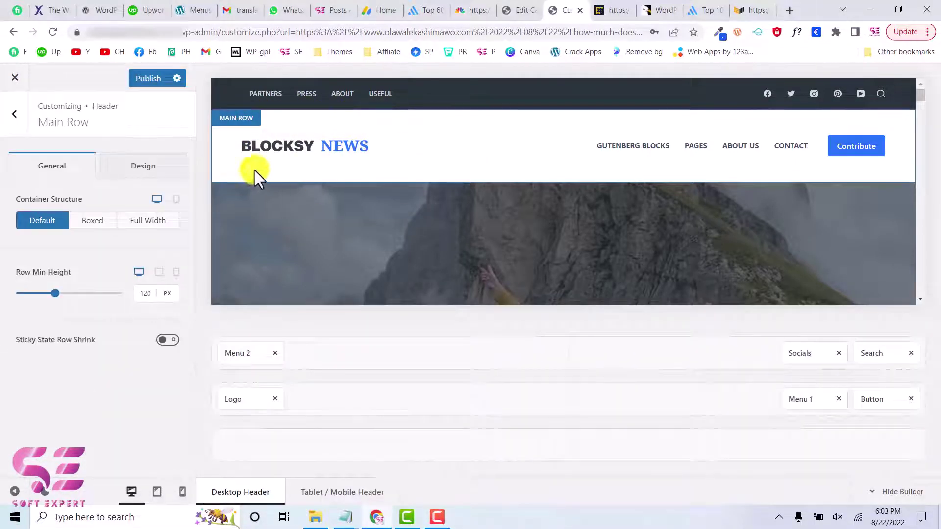
{"action": "mouse_move", "coordinate": [329, 158]}
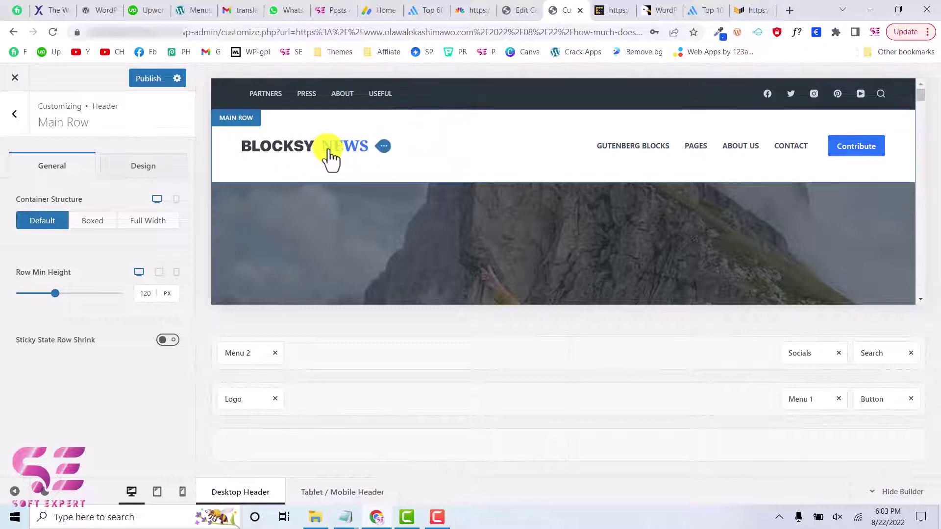
{"action": "left_click", "coordinate": [387, 147]}
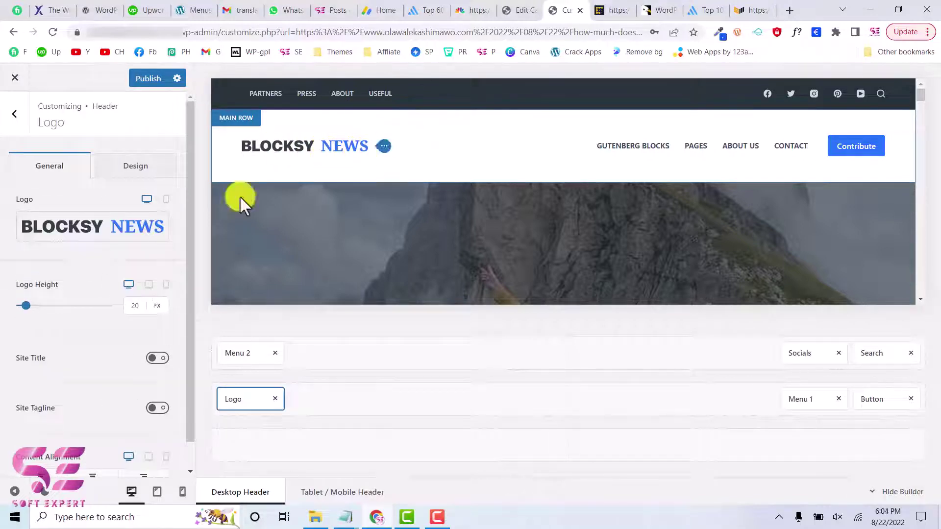
{"action": "left_click", "coordinate": [54, 223]}
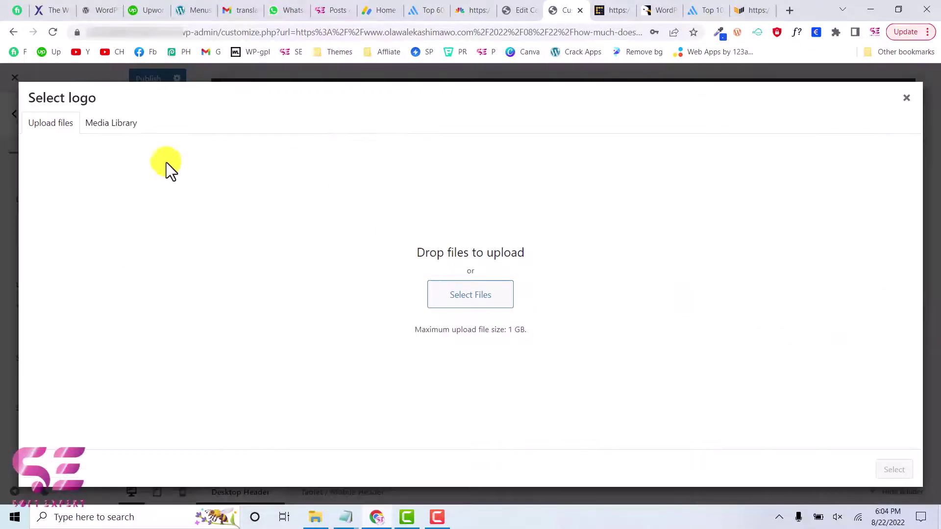
{"action": "left_click", "coordinate": [908, 101]}
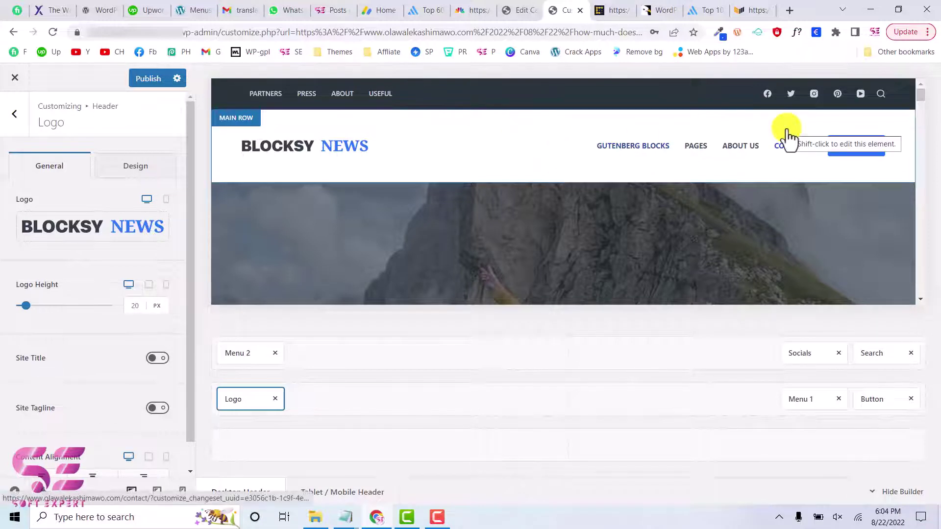
Step: View the header's Menu 1 settings and change the Contribute button's label to Post
{"action": "left_click", "coordinate": [824, 152], "text": "shift"}
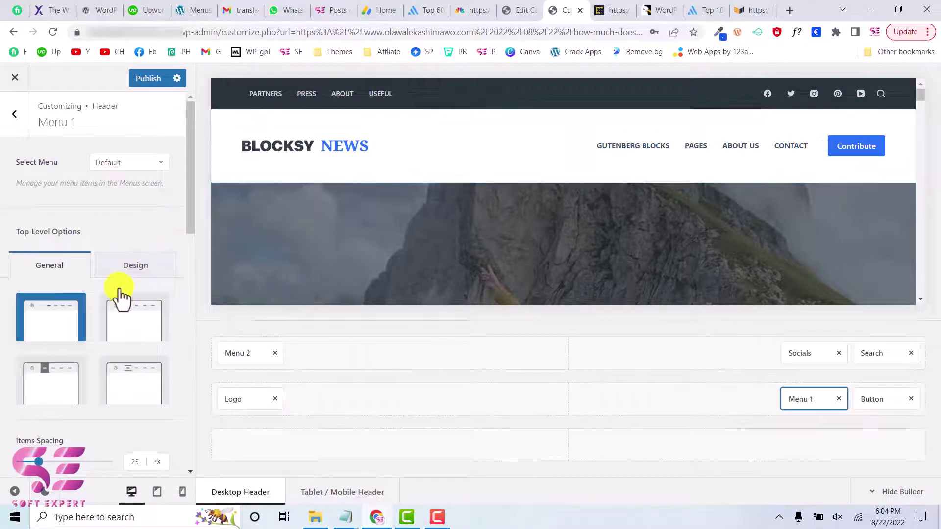
{"action": "left_click", "coordinate": [900, 148], "text": "shift"}
{"action": "left_click_drag", "start_coordinate": [147, 332], "coordinate": [2, 343]}
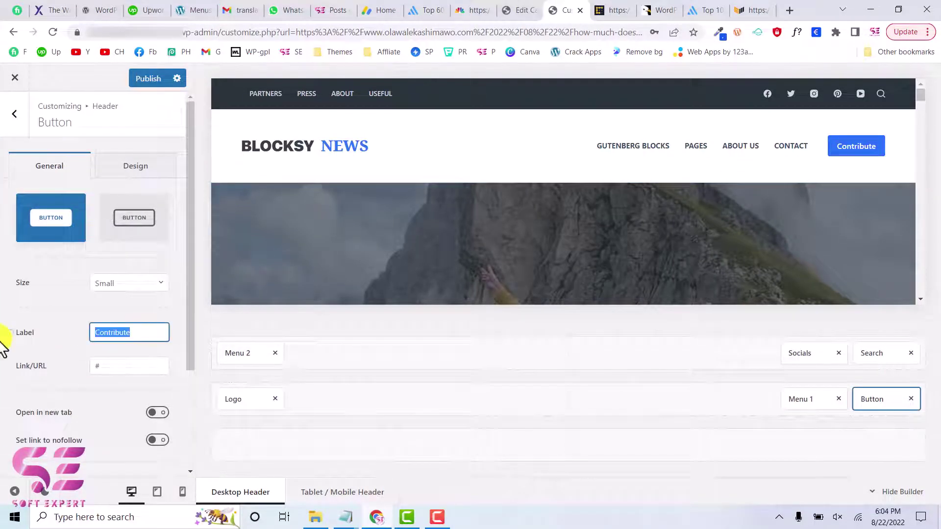
{"action": "type", "text": "Post"}
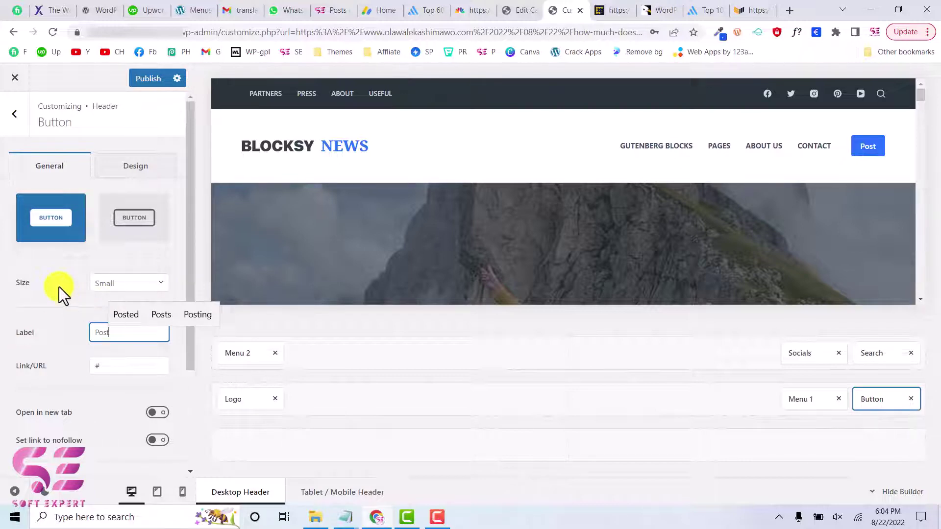
{"action": "left_click", "coordinate": [442, 175]}
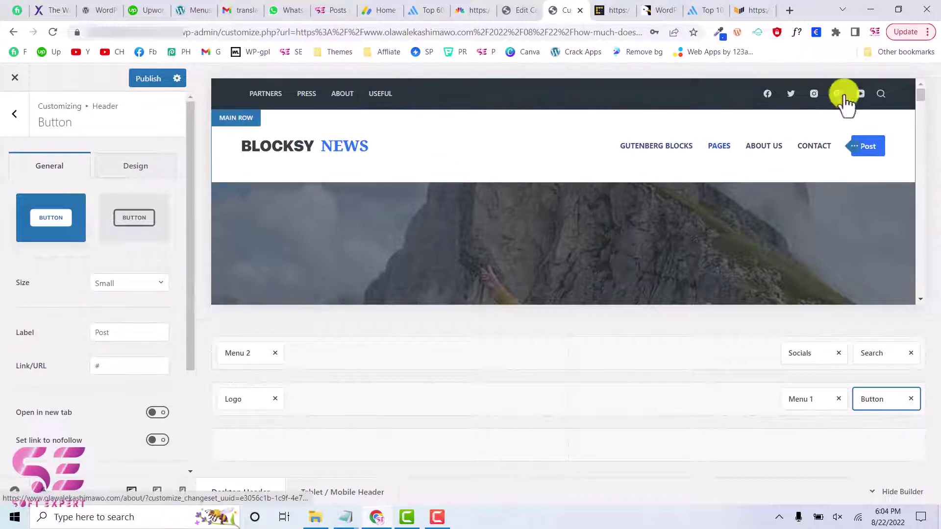
Step: View the Socials and Menu 2 settings of the header's top row
{"action": "left_click", "coordinate": [888, 102]}
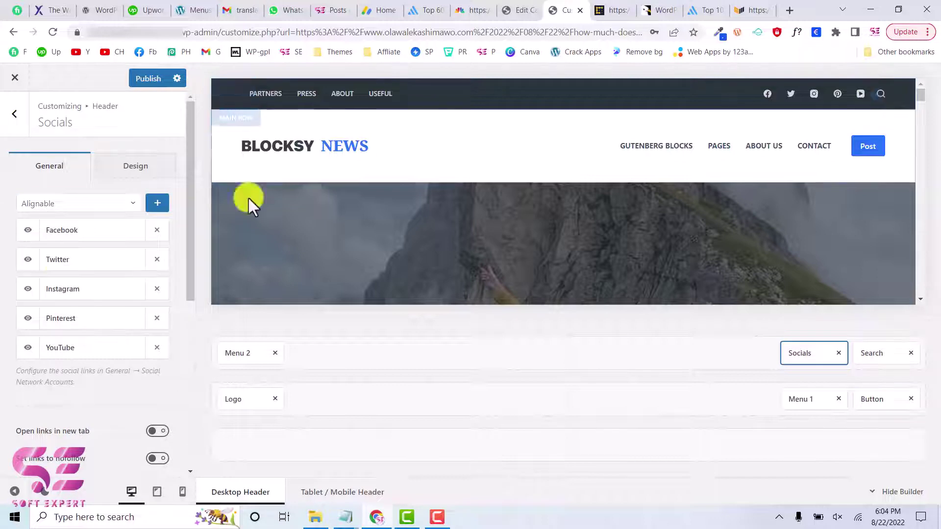
{"action": "left_click", "coordinate": [416, 96]}
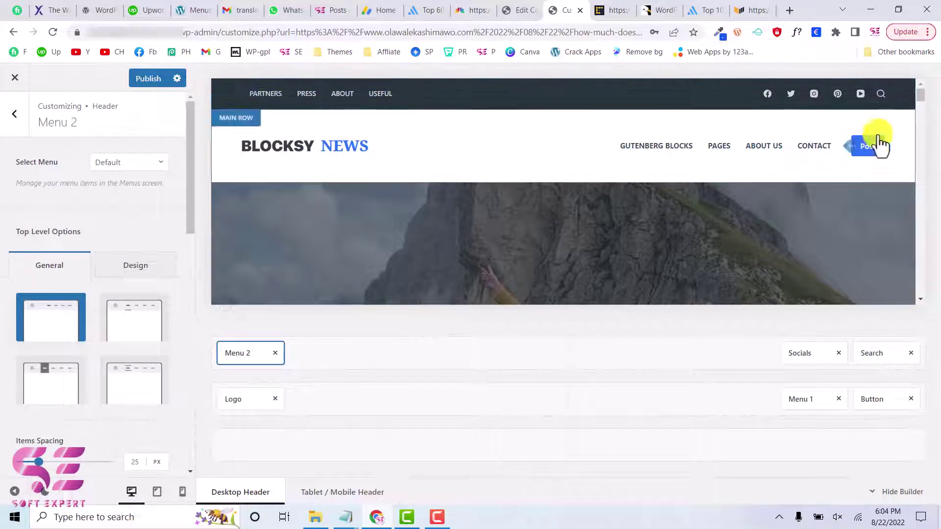
Step: Open the About Us text widget in the footer's Widget Area 2 for editing, dismissing the block widgets introduction
{"action": "left_click_drag", "start_coordinate": [924, 96], "coordinate": [926, 346]}
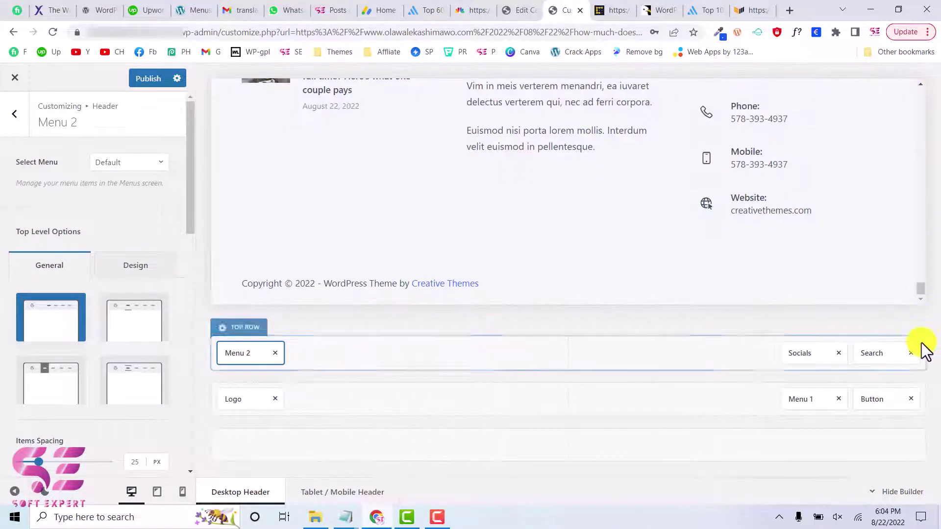
{"action": "scroll", "coordinate": [645, 167], "scroll_direction": "up", "scroll_amount": 3}
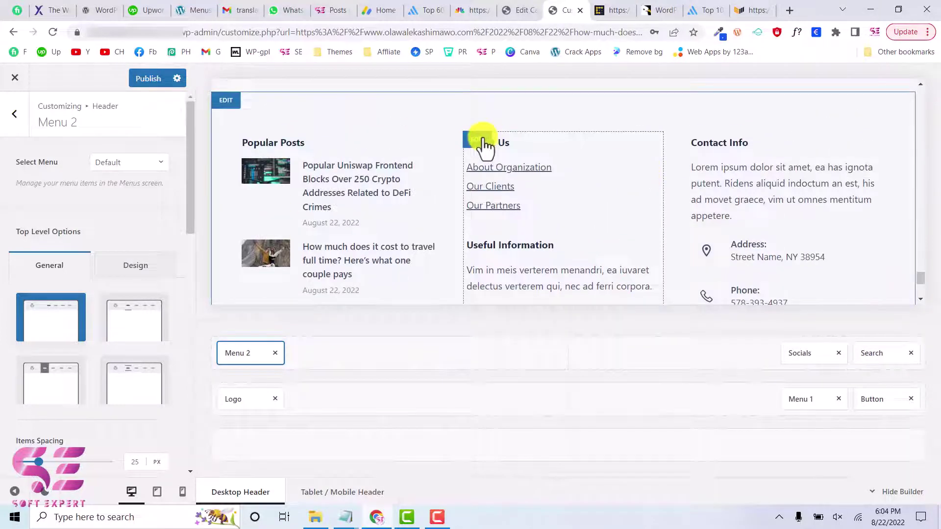
{"action": "left_click", "coordinate": [481, 141]}
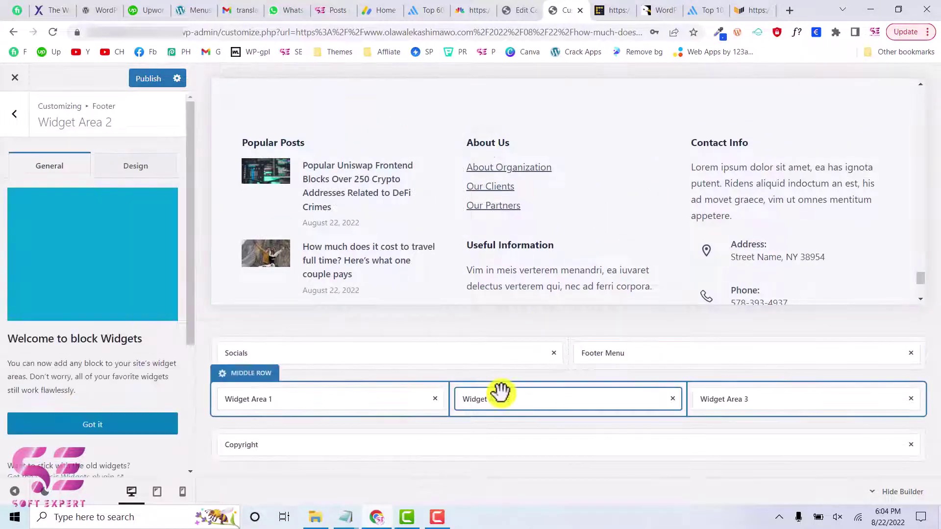
{"action": "left_click", "coordinate": [52, 424]}
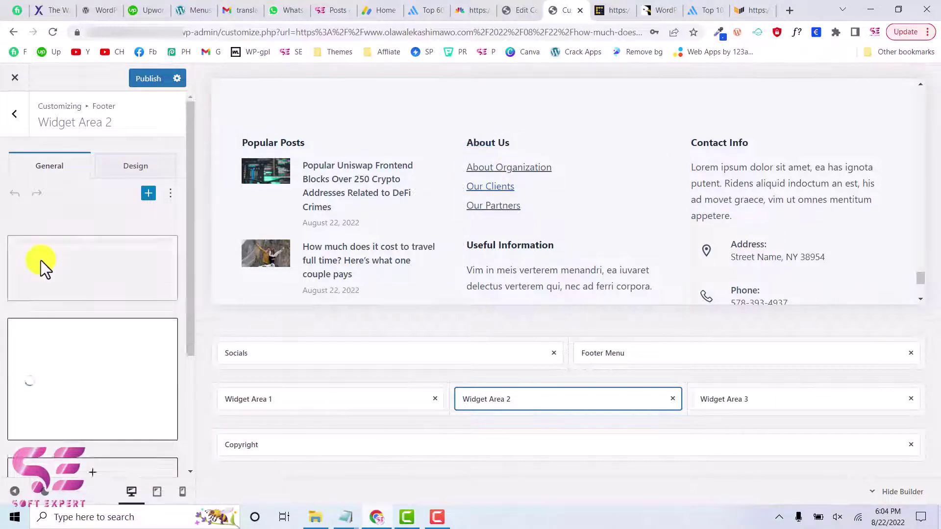
{"action": "left_click", "coordinate": [126, 310]}
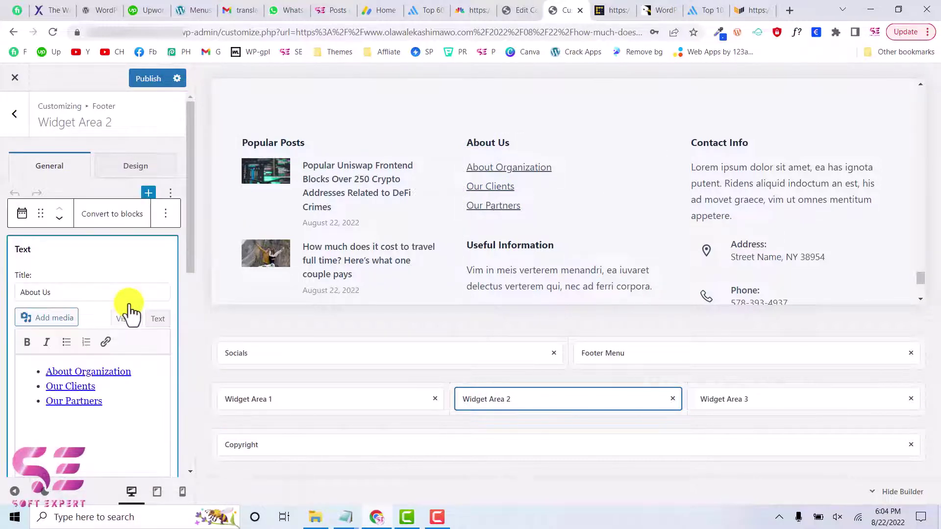
Step: Select the About Us widget's title text and look over the rest of the footer preview down to the copyright line
{"action": "double_click", "coordinate": [78, 293]}
{"action": "key", "text": "ctrl+a"}
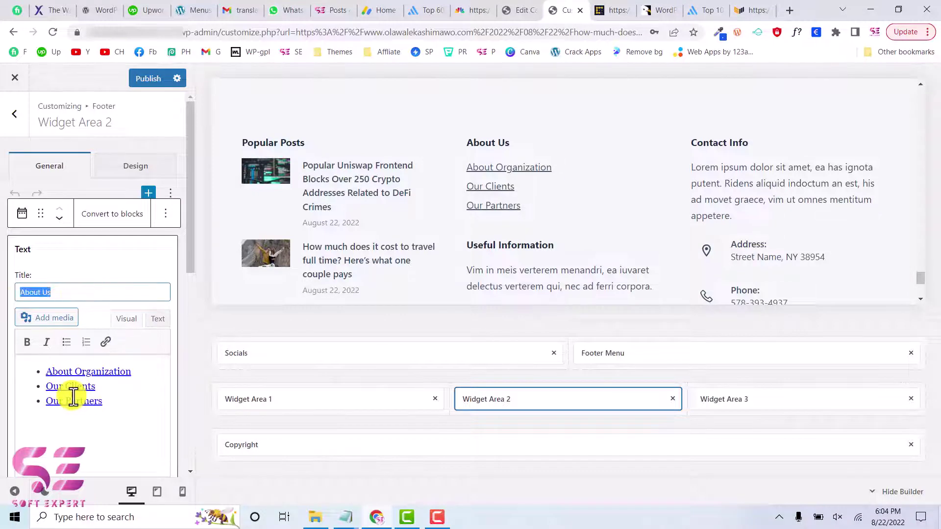
{"action": "scroll", "coordinate": [787, 204], "scroll_direction": "down", "scroll_amount": 4}
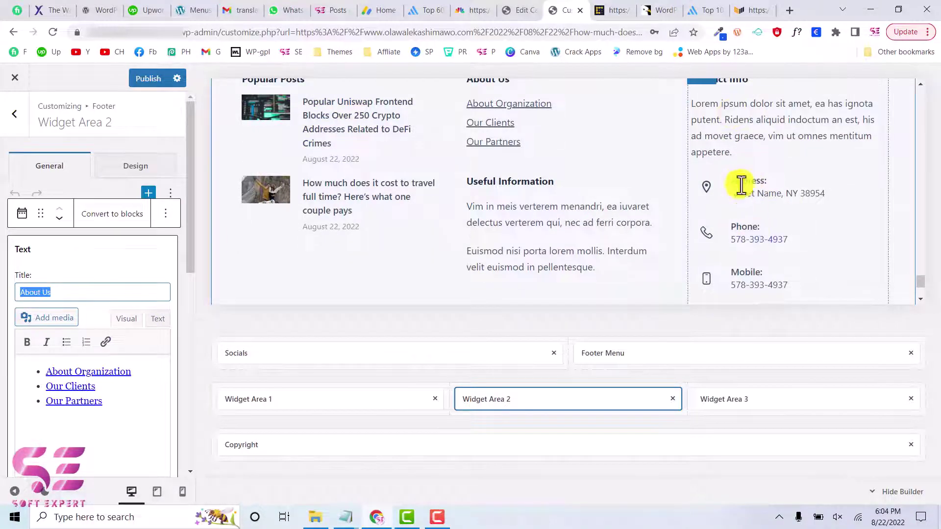
Step: Change the footer's copyright text to "Copyright SoftExpert" and publish the customizations
{"action": "left_click", "coordinate": [301, 284]}
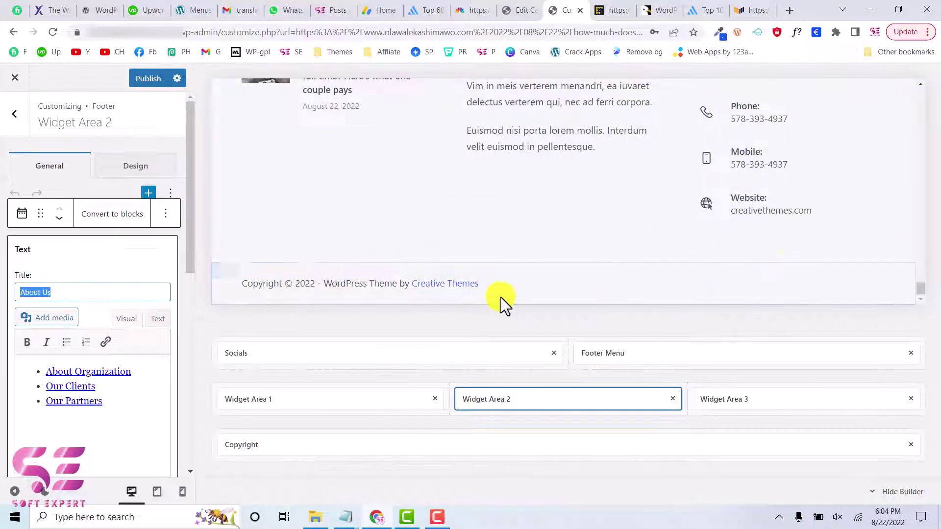
{"action": "left_click_drag", "start_coordinate": [104, 301], "coordinate": [23, 293]}
{"action": "type", "text": "SoftExpert"}
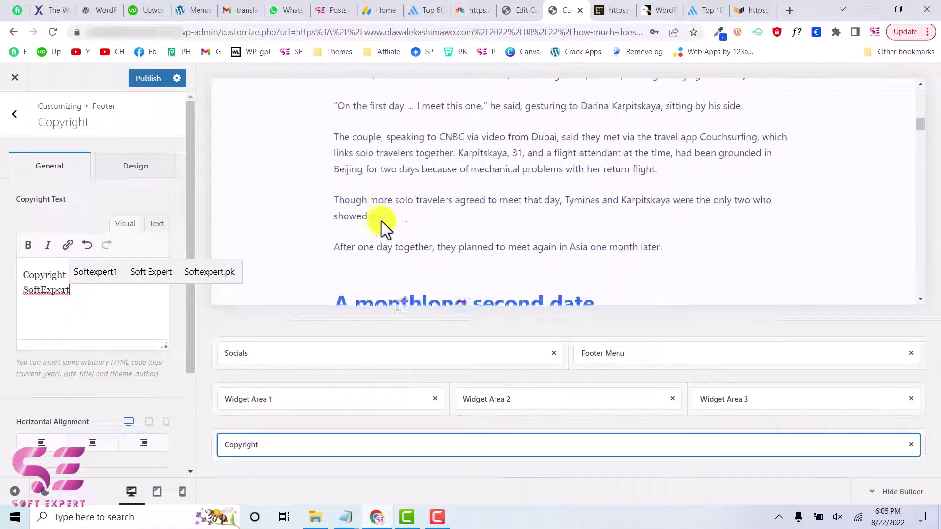
{"action": "left_click", "coordinate": [152, 81]}
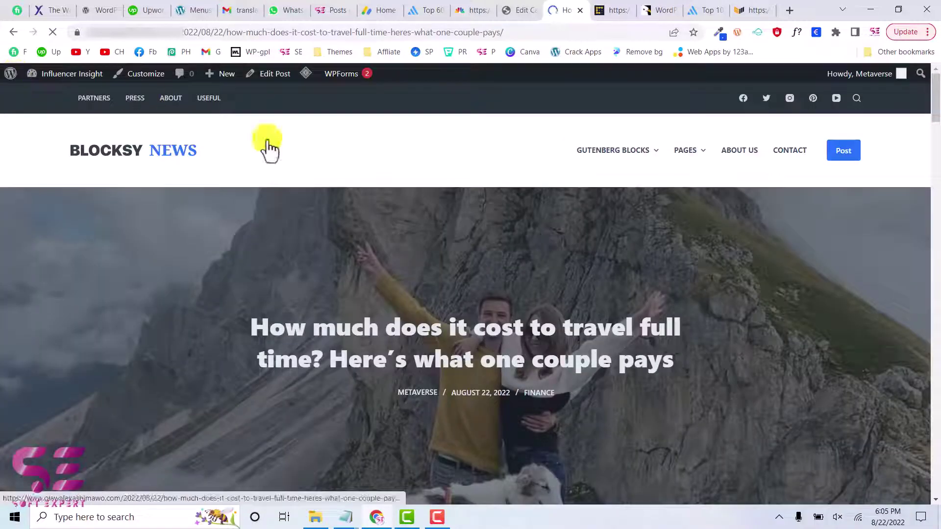
Step: Review the published site's pages, then return to the Finance campaign's edit page in the WordPress admin
{"action": "left_click_drag", "start_coordinate": [935, 105], "coordinate": [934, 433]}
{"action": "scroll", "coordinate": [350, 406], "scroll_direction": "down", "scroll_amount": 10}
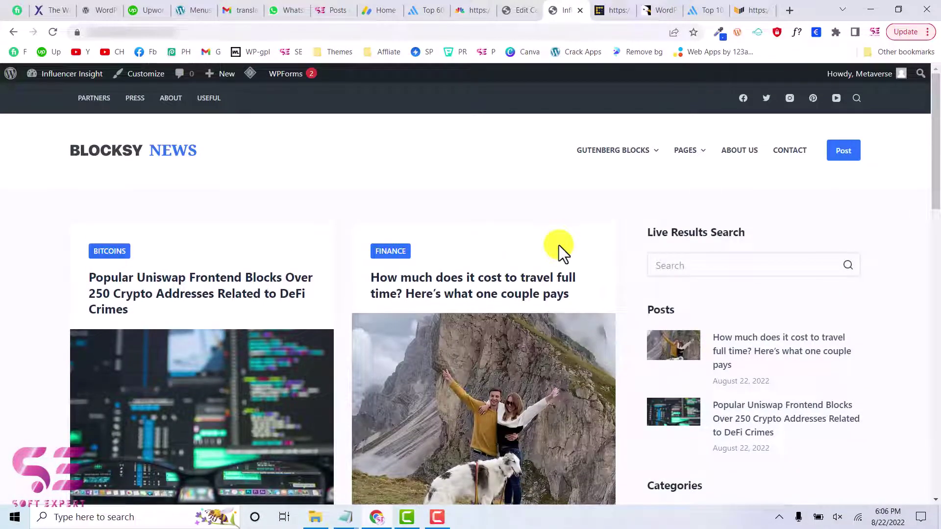
{"action": "left_click", "coordinate": [518, 10]}
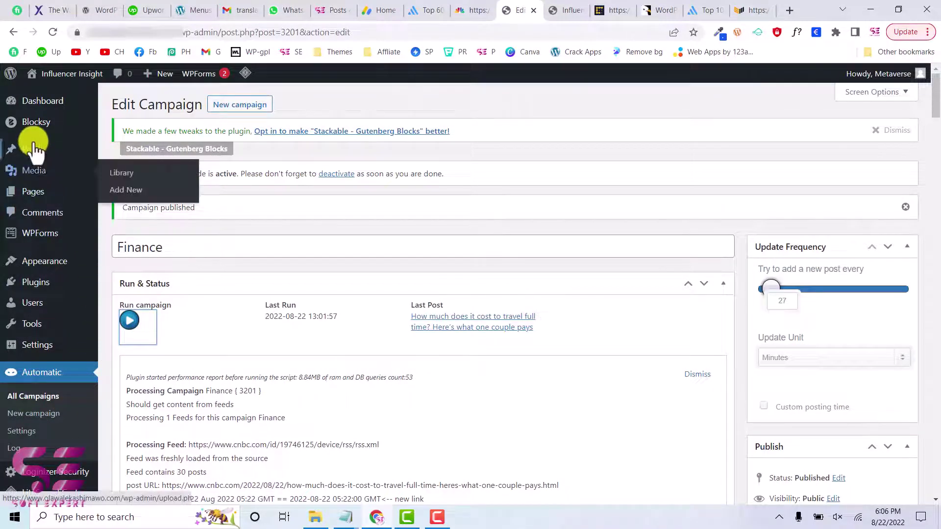
{"action": "mouse_move", "coordinate": [32, 149]}
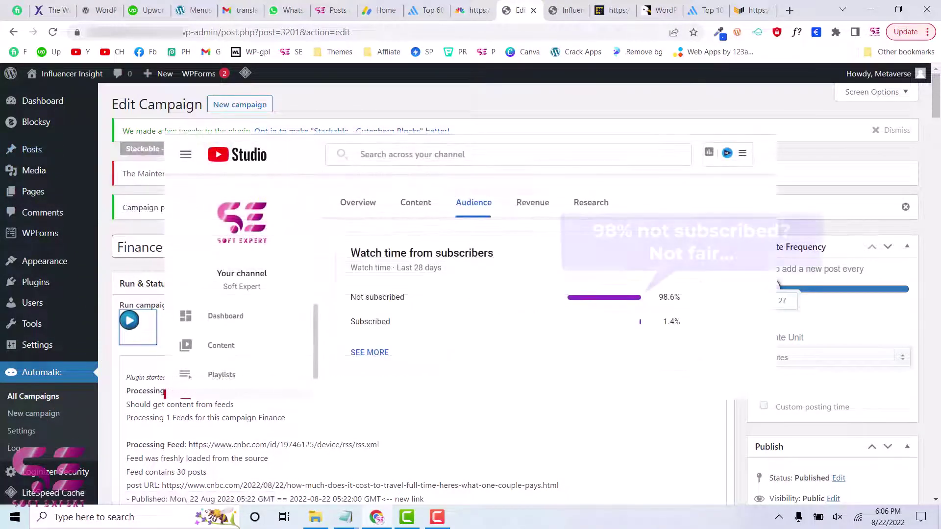